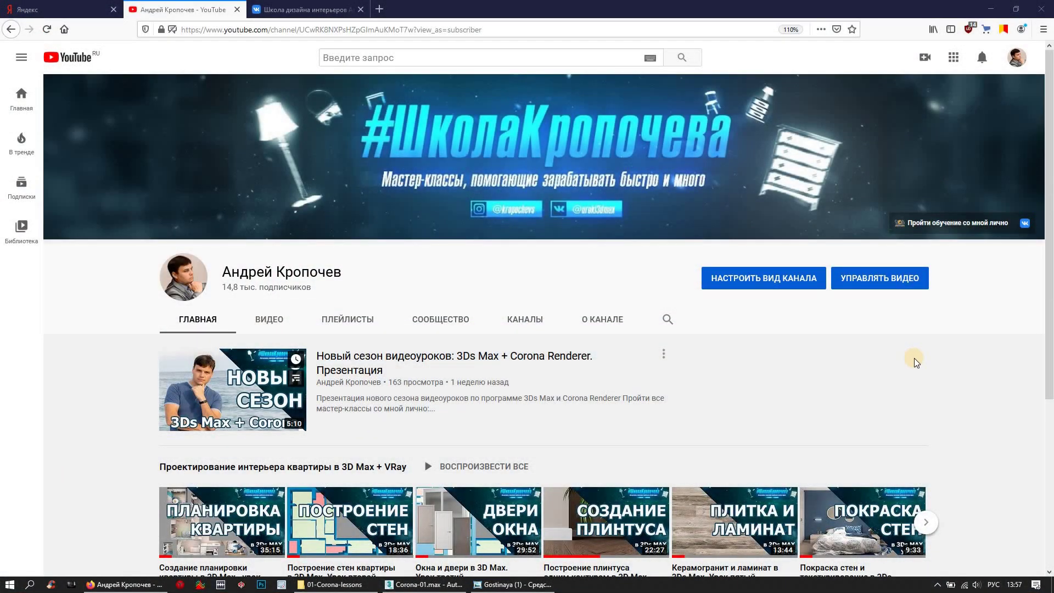
- Compare the Gostinaya (1) and Gostinaya (2) living-room renders in Photo Viewer
{"action": "scroll", "coordinate": [914, 357], "scroll_direction": "down", "scroll_amount": 4}
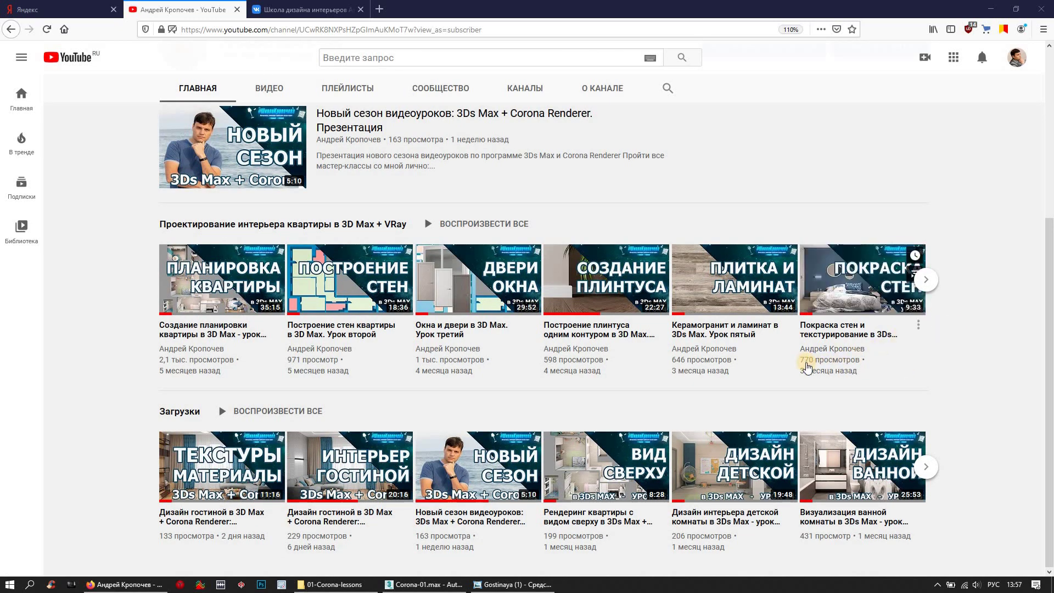
{"action": "scroll", "coordinate": [807, 367], "scroll_direction": "up", "scroll_amount": 4}
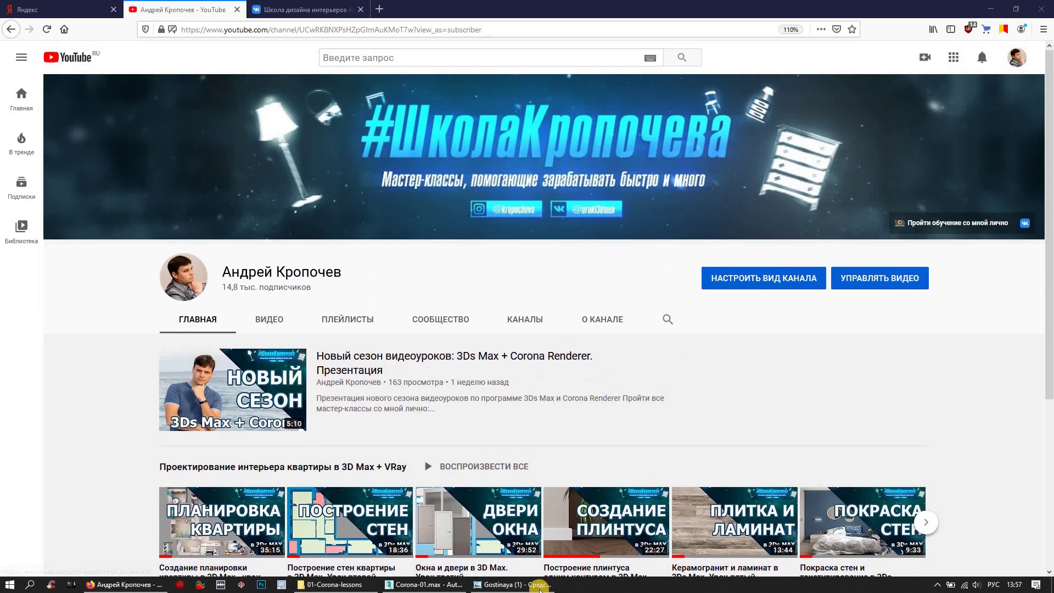
{"action": "left_click", "coordinate": [547, 585]}
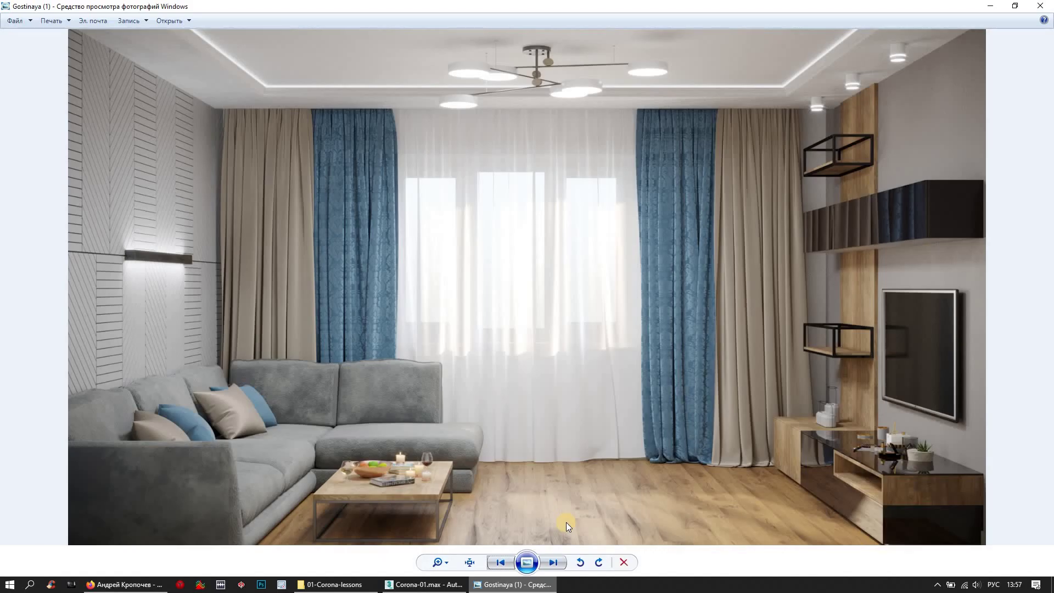
{"action": "left_click", "coordinate": [555, 564]}
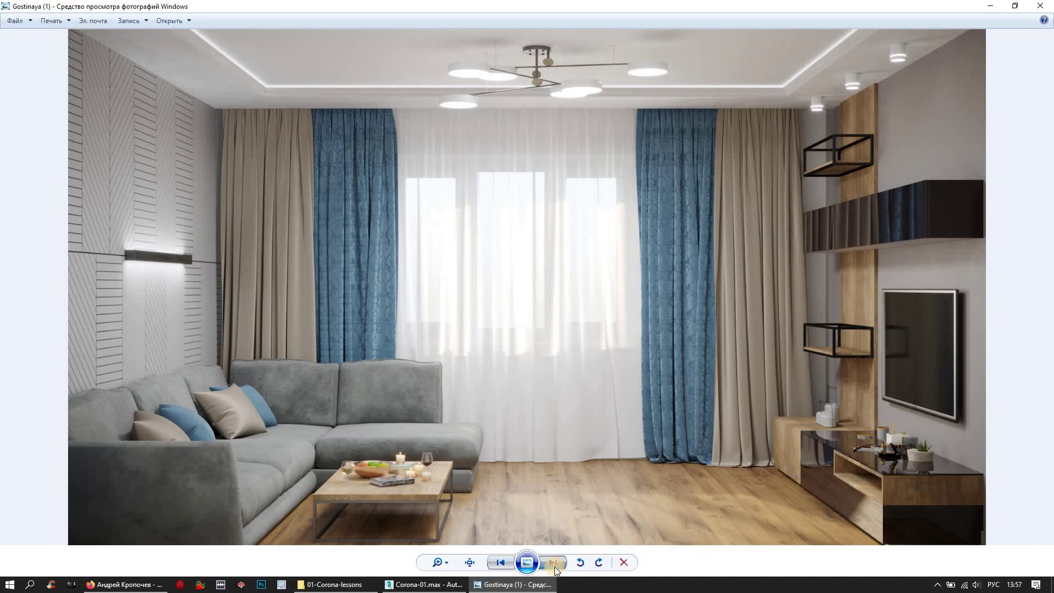
{"action": "left_click", "coordinate": [501, 562]}
- Scroll through the YouTube channel page
{"action": "left_click", "coordinate": [124, 584]}
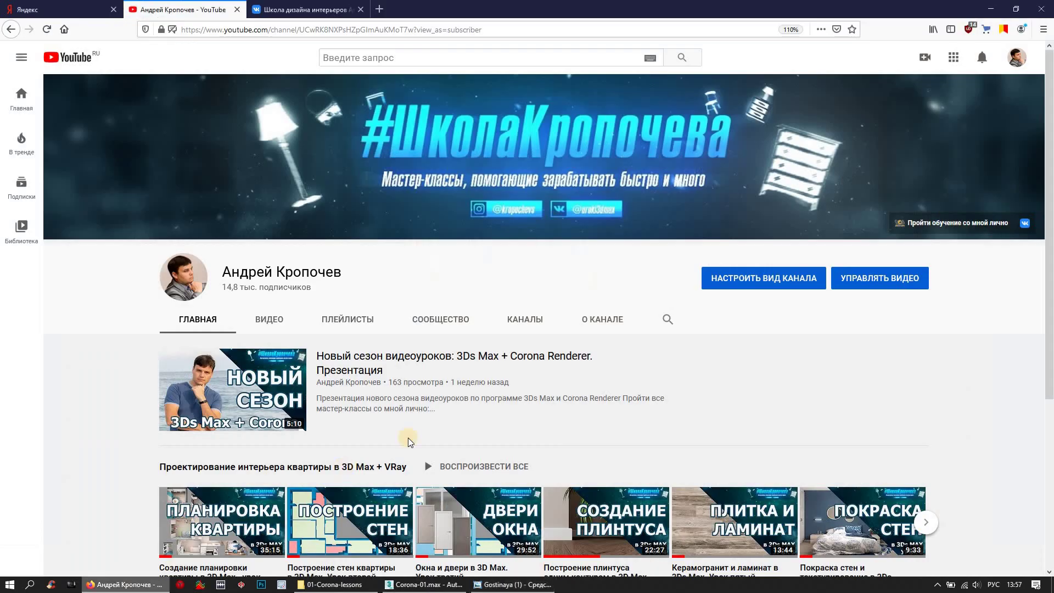
{"action": "scroll", "coordinate": [434, 433], "scroll_direction": "down", "scroll_amount": 1}
{"action": "scroll", "coordinate": [456, 411], "scroll_direction": "down", "scroll_amount": 4}
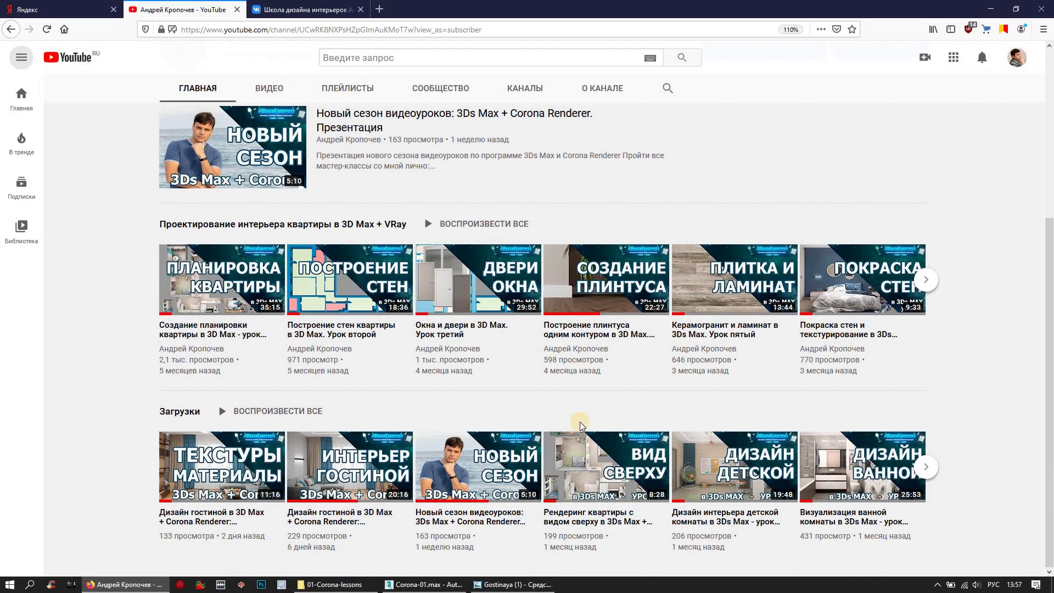
{"action": "scroll", "coordinate": [531, 384], "scroll_direction": "up", "scroll_amount": 5}
- Scroll down and back up through the VK interior design school page
{"action": "left_click", "coordinate": [291, 10]}
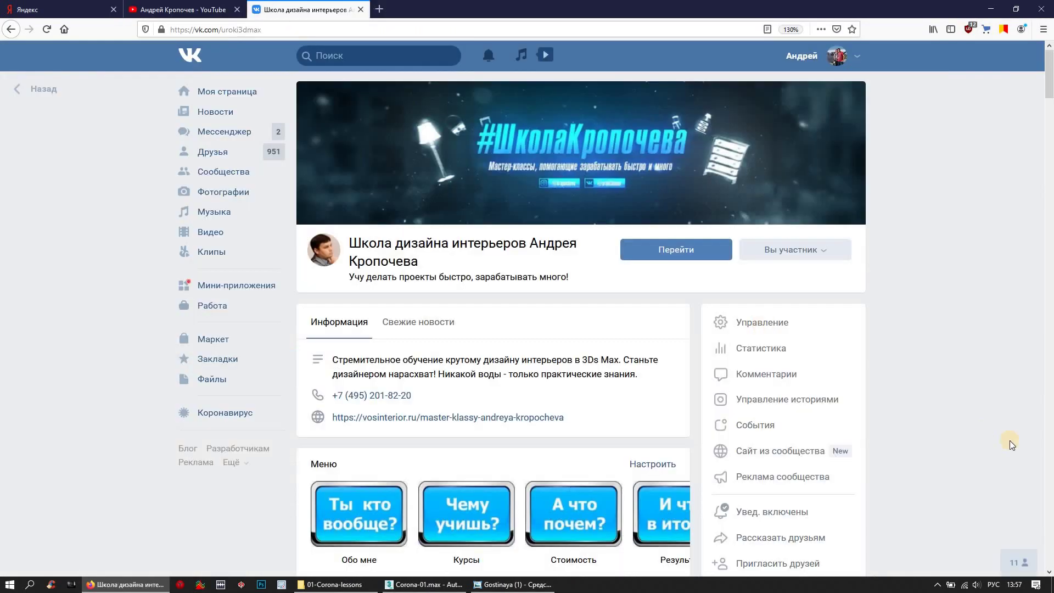
{"action": "scroll", "coordinate": [977, 412], "scroll_direction": "down", "scroll_amount": 3}
{"action": "scroll", "coordinate": [975, 409], "scroll_direction": "down", "scroll_amount": 7}
{"action": "scroll", "coordinate": [975, 409], "scroll_direction": "down", "scroll_amount": 7}
{"action": "scroll", "coordinate": [968, 413], "scroll_direction": "down", "scroll_amount": 2}
{"action": "scroll", "coordinate": [963, 414], "scroll_direction": "down", "scroll_amount": 6}
{"action": "scroll", "coordinate": [958, 413], "scroll_direction": "down", "scroll_amount": 8}
{"action": "scroll", "coordinate": [958, 413], "scroll_direction": "down", "scroll_amount": 8}
{"action": "scroll", "coordinate": [955, 409], "scroll_direction": "down", "scroll_amount": 6}
{"action": "scroll", "coordinate": [952, 407], "scroll_direction": "down", "scroll_amount": 8}
{"action": "scroll", "coordinate": [951, 406], "scroll_direction": "down", "scroll_amount": 7}
{"action": "scroll", "coordinate": [951, 405], "scroll_direction": "down", "scroll_amount": 7}
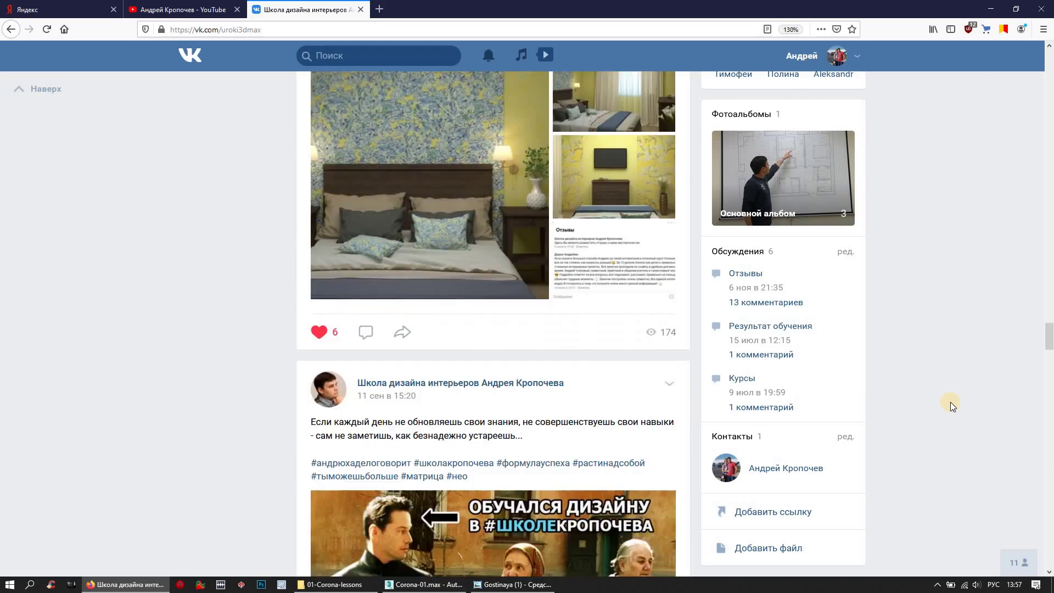
{"action": "scroll", "coordinate": [953, 402], "scroll_direction": "down", "scroll_amount": 4}
{"action": "scroll", "coordinate": [954, 399], "scroll_direction": "up", "scroll_amount": 6}
{"action": "scroll", "coordinate": [954, 397], "scroll_direction": "up", "scroll_amount": 6}
{"action": "scroll", "coordinate": [953, 397], "scroll_direction": "up", "scroll_amount": 6}
{"action": "scroll", "coordinate": [955, 394], "scroll_direction": "up", "scroll_amount": 5}
{"action": "scroll", "coordinate": [954, 392], "scroll_direction": "up", "scroll_amount": 6}
{"action": "scroll", "coordinate": [948, 384], "scroll_direction": "up", "scroll_amount": 6}
{"action": "scroll", "coordinate": [944, 378], "scroll_direction": "up", "scroll_amount": 5}
{"action": "scroll", "coordinate": [943, 372], "scroll_direction": "up", "scroll_amount": 4}
- Return to the YouTube channel page and scroll it briefly
{"action": "left_click", "coordinate": [171, 9]}
{"action": "scroll", "coordinate": [574, 363], "scroll_direction": "down", "scroll_amount": 4}
{"action": "scroll", "coordinate": [572, 351], "scroll_direction": "up", "scroll_amount": 4}
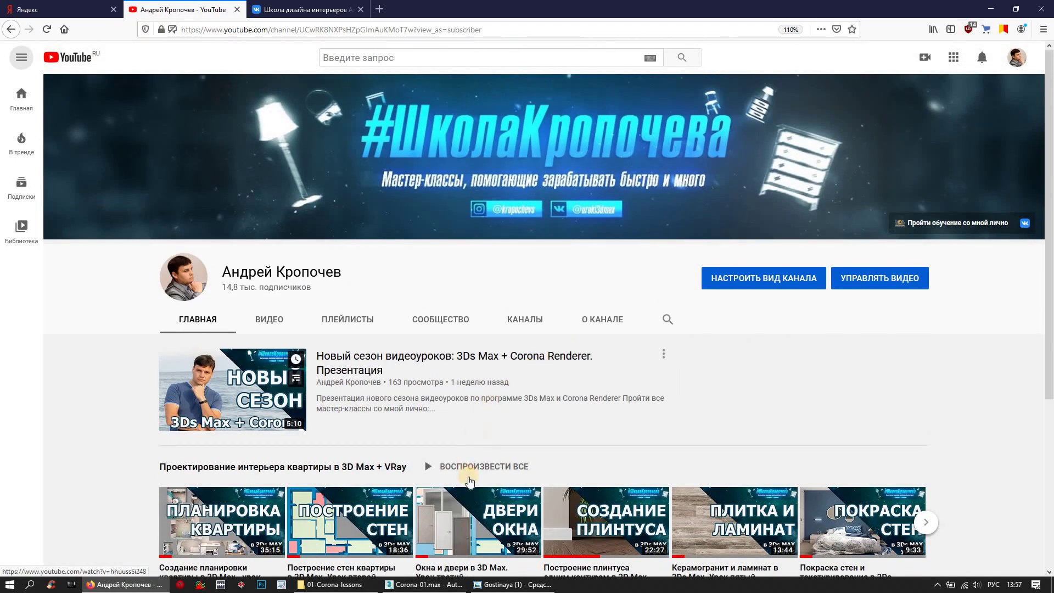
- Orbit the Corona-01 scene to check walls and curtains against the Gostinaya (1) render
{"action": "left_click", "coordinate": [429, 585]}
{"action": "mouse_move", "coordinate": [646, 244]}
{"action": "middle_mouse_down", "text": "alt"}
{"action": "mouse_move", "coordinate": [602, 223]}
{"action": "mouse_move", "coordinate": [469, 219]}
{"action": "mouse_move", "coordinate": [447, 192]}
{"action": "mouse_move", "coordinate": [291, 242]}
{"action": "mouse_move", "coordinate": [238, 209]}
{"action": "mouse_move", "coordinate": [257, 205]}
{"action": "mouse_move", "coordinate": [245, 228]}
{"action": "mouse_move", "coordinate": [404, 441]}
{"action": "mouse_move", "coordinate": [417, 483]}
{"action": "middle_mouse_up", "text": "alt"}
{"action": "left_click", "coordinate": [494, 584]}
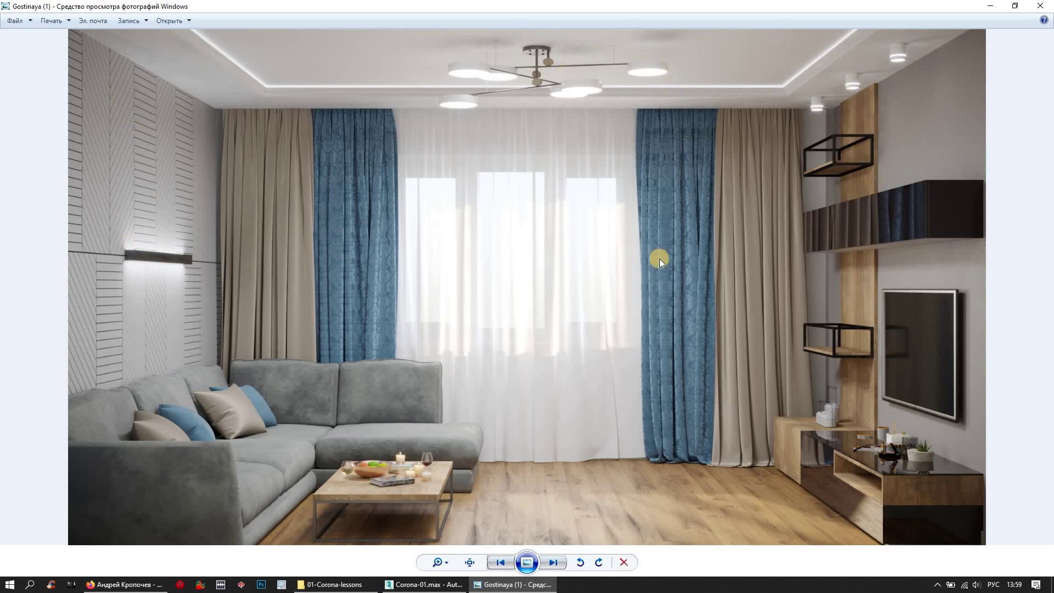
{"action": "left_click", "coordinate": [423, 585]}
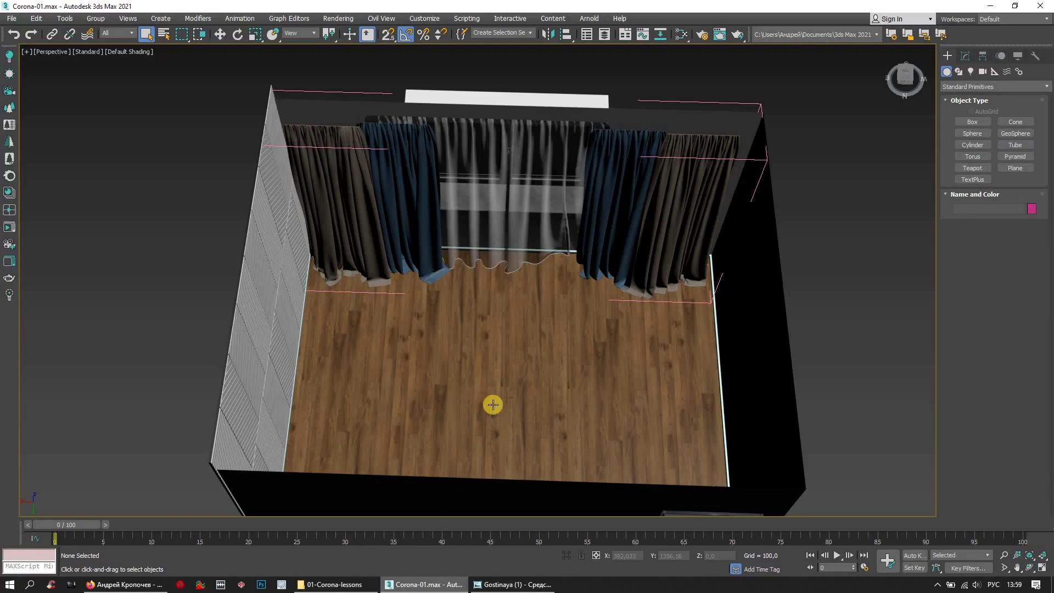
- Maximize the Top viewport as a wireframe plan fitted to the whole room
{"action": "mouse_move", "coordinate": [543, 282]}
{"action": "middle_mouse_down", "text": "alt"}
{"action": "mouse_move", "coordinate": [689, 237]}
{"action": "mouse_move", "coordinate": [757, 306]}
{"action": "middle_mouse_up", "text": "alt"}
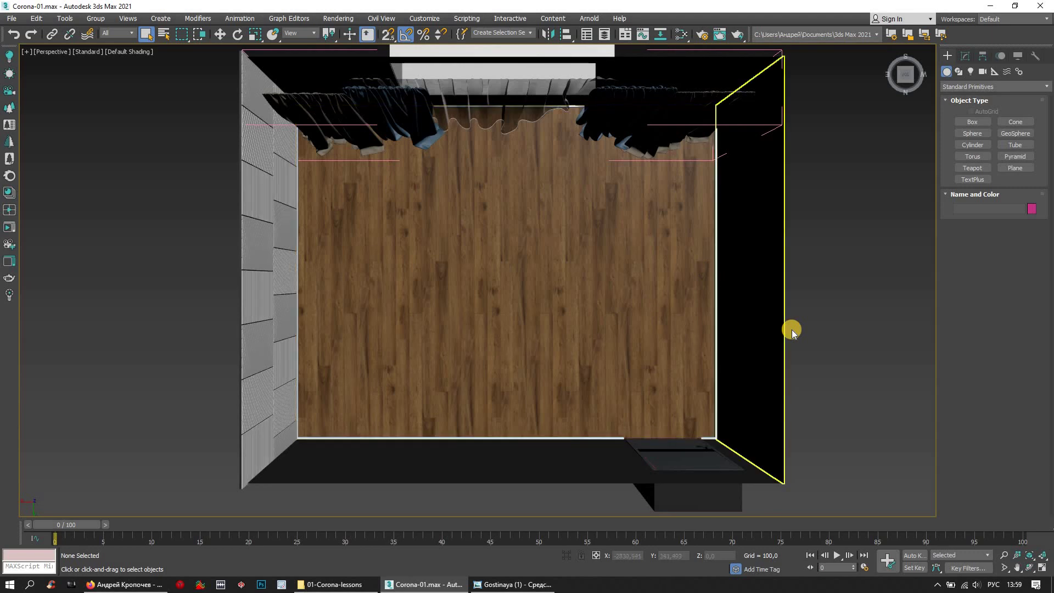
{"action": "left_click", "coordinate": [1043, 568]}
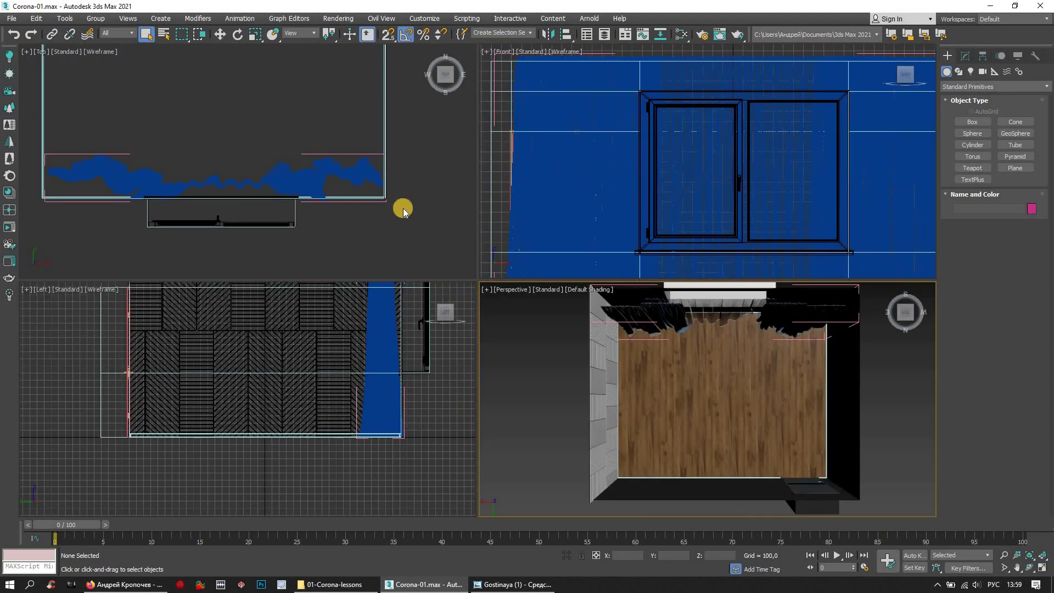
{"action": "left_click", "coordinate": [421, 262]}
{"action": "key", "text": "z"}
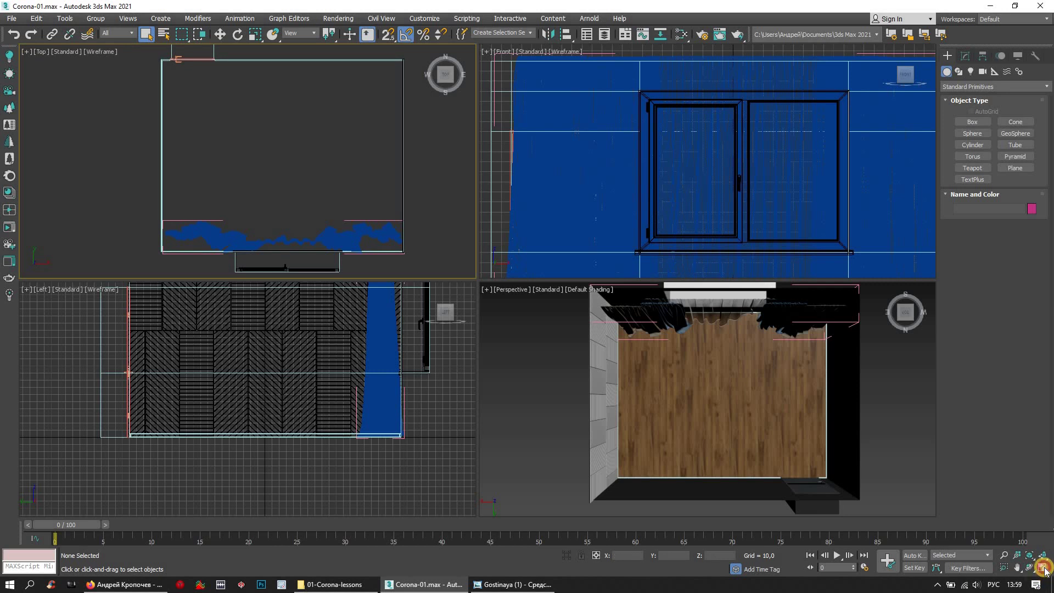
{"action": "left_click", "coordinate": [1042, 568]}
{"action": "scroll", "coordinate": [719, 198], "scroll_direction": "down", "scroll_amount": 3}
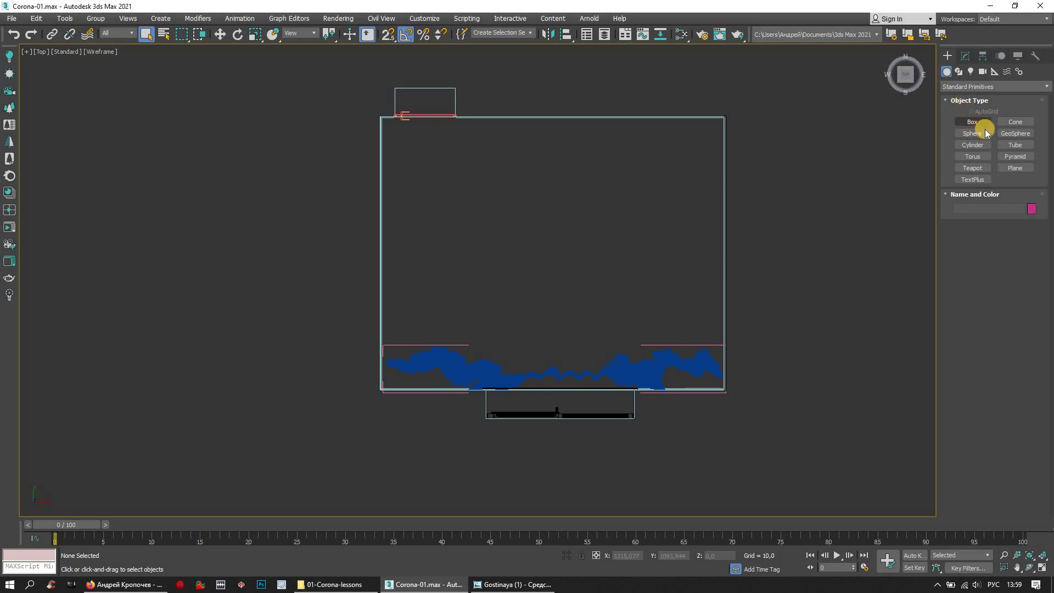
- Start the Standard Primitives Box tool and zoom into the room's top-left corner
{"action": "left_click", "coordinate": [982, 123]}
{"action": "scroll", "coordinate": [389, 115], "scroll_direction": "up", "scroll_amount": 5}
{"action": "scroll", "coordinate": [336, 124], "scroll_direction": "up", "scroll_amount": 2}
{"action": "scroll", "coordinate": [295, 122], "scroll_direction": "up", "scroll_amount": 3}
{"action": "scroll", "coordinate": [317, 99], "scroll_direction": "up", "scroll_amount": 2}
{"action": "scroll", "coordinate": [317, 99], "scroll_direction": "down", "scroll_amount": 2}
{"action": "scroll", "coordinate": [313, 112], "scroll_direction": "down", "scroll_amount": 5}
{"action": "scroll", "coordinate": [309, 107], "scroll_direction": "up", "scroll_amount": 8}
{"action": "scroll", "coordinate": [308, 106], "scroll_direction": "up", "scroll_amount": 1}
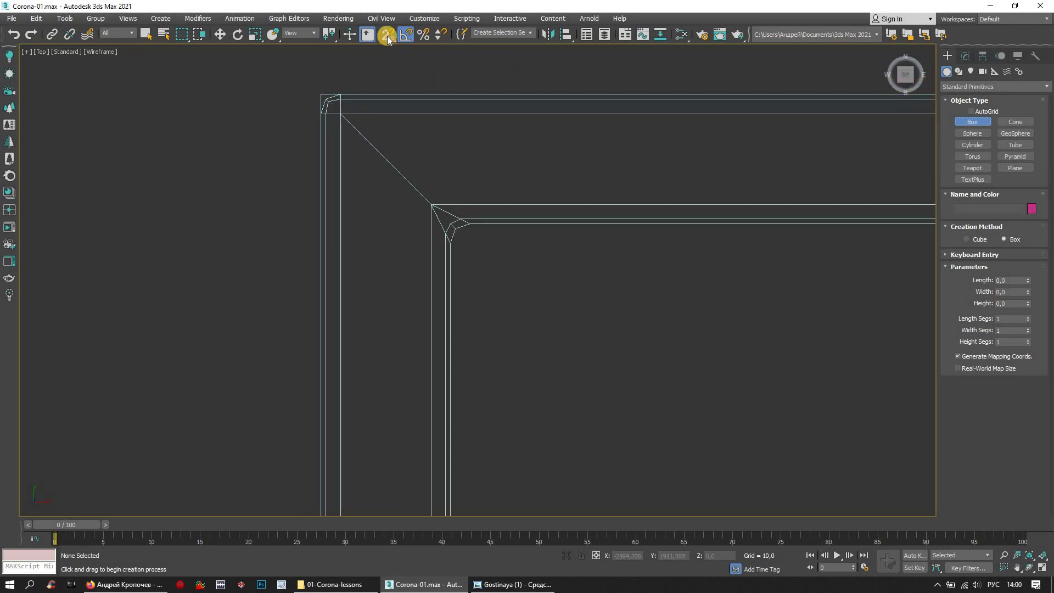
- Turn snapping on with Vertex as the only snap target
{"action": "left_click", "coordinate": [389, 36]}
{"action": "mouse_move", "coordinate": [388, 46]}
{"action": "left_mouse_down"}
{"action": "mouse_move", "coordinate": [394, 89]}
{"action": "mouse_move", "coordinate": [388, 51]}
{"action": "left_mouse_up"}
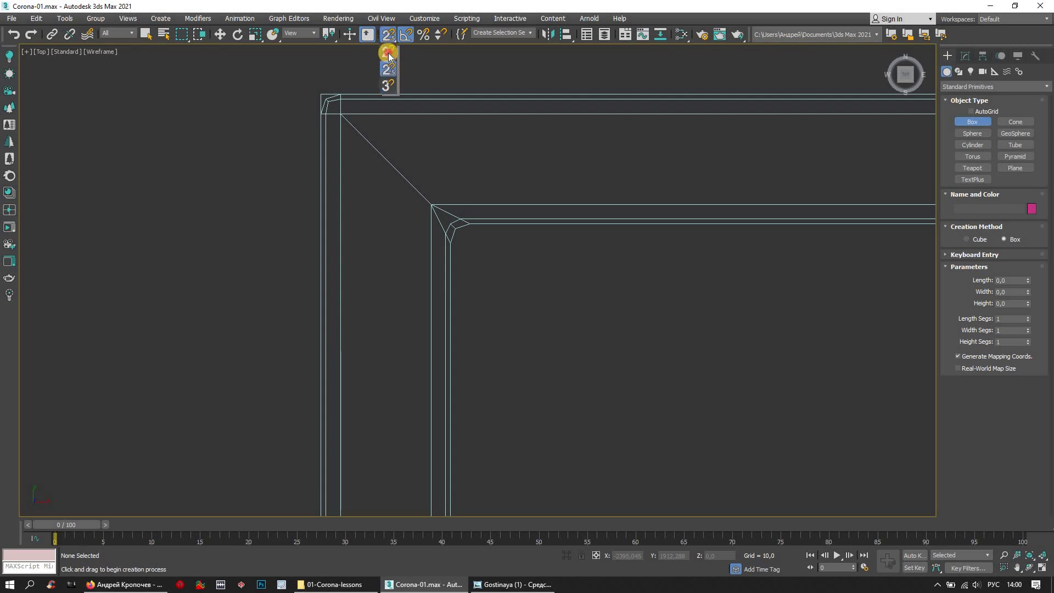
{"action": "left_click_drag", "start_coordinate": [390, 90], "coordinate": [390, 71]}
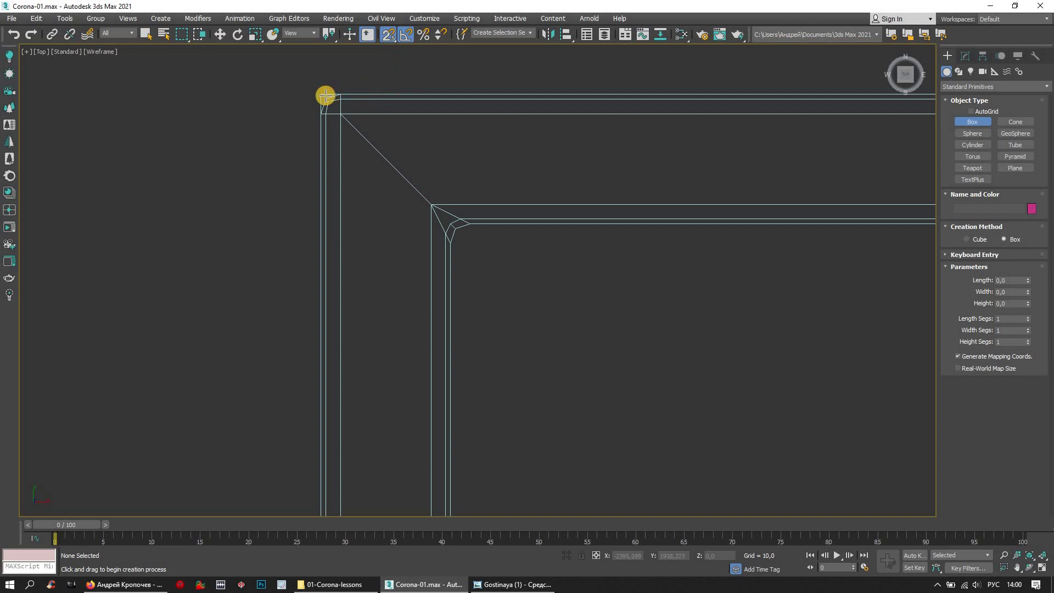
{"action": "right_click", "coordinate": [388, 36]}
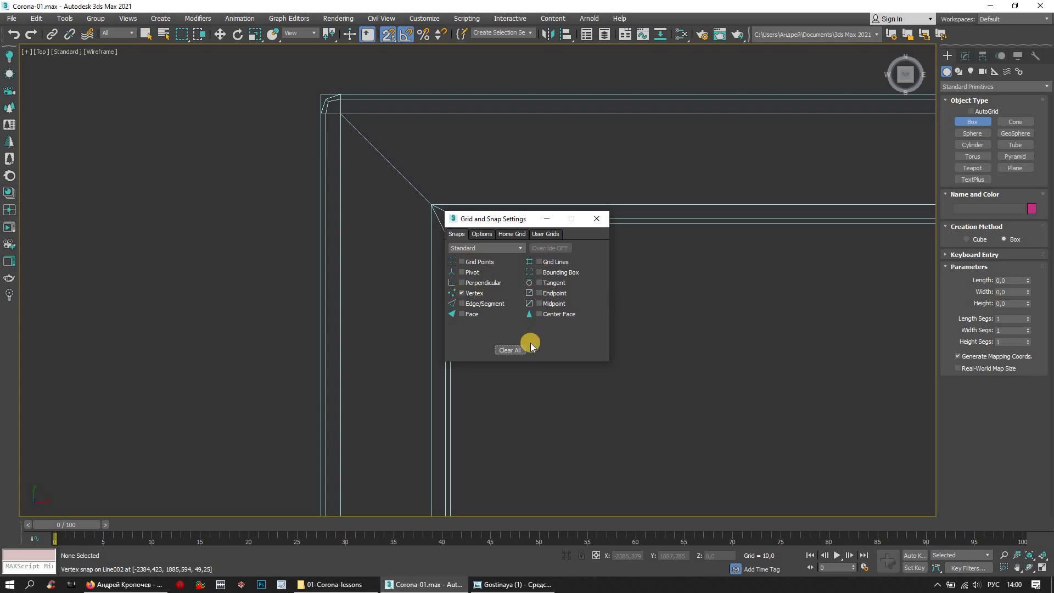
{"action": "left_click", "coordinate": [596, 218]}
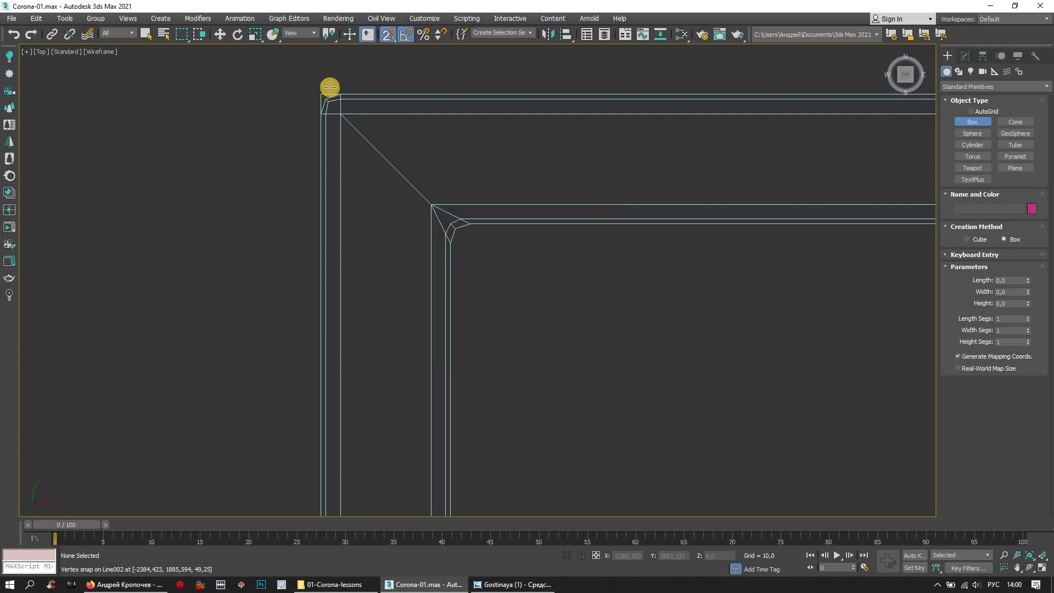
{"action": "scroll", "coordinate": [325, 83], "scroll_direction": "up", "scroll_amount": 5}
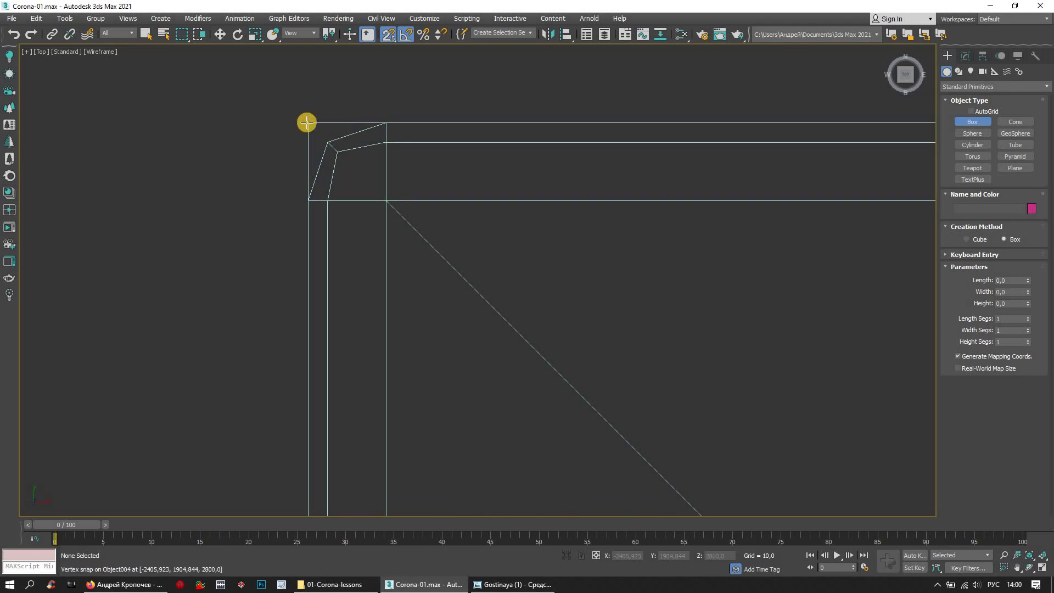
- Draw a 3820 × 4820 × 50 box snapped corner to corner over the room plan
{"action": "left_click_drag", "start_coordinate": [307, 123], "coordinate": [504, 205]}
{"action": "scroll", "coordinate": [423, 213], "scroll_direction": "down", "scroll_amount": 3}
{"action": "scroll", "coordinate": [619, 249], "scroll_direction": "up", "scroll_amount": 3}
{"action": "scroll", "coordinate": [619, 249], "scroll_direction": "down", "scroll_amount": 3}
{"action": "left_click_drag", "start_coordinate": [619, 249], "coordinate": [882, 487]}
{"action": "scroll", "coordinate": [882, 487], "scroll_direction": "up", "scroll_amount": 3}
{"action": "scroll", "coordinate": [882, 487], "scroll_direction": "up", "scroll_amount": 2}
{"action": "scroll", "coordinate": [873, 482], "scroll_direction": "up", "scroll_amount": 2}
{"action": "scroll", "coordinate": [755, 447], "scroll_direction": "up", "scroll_amount": 2}
{"action": "scroll", "coordinate": [701, 446], "scroll_direction": "up", "scroll_amount": 1}
{"action": "mouse_move", "coordinate": [882, 486]}
{"action": "left_mouse_down"}
{"action": "mouse_move", "coordinate": [717, 487]}
{"action": "mouse_move", "coordinate": [639, 411]}
{"action": "mouse_move", "coordinate": [637, 368]}
{"action": "left_mouse_up"}
{"action": "scroll", "coordinate": [717, 487], "scroll_direction": "up", "scroll_amount": 2}
{"action": "scroll", "coordinate": [646, 442], "scroll_direction": "up", "scroll_amount": 2}
{"action": "scroll", "coordinate": [637, 414], "scroll_direction": "up", "scroll_amount": 2}
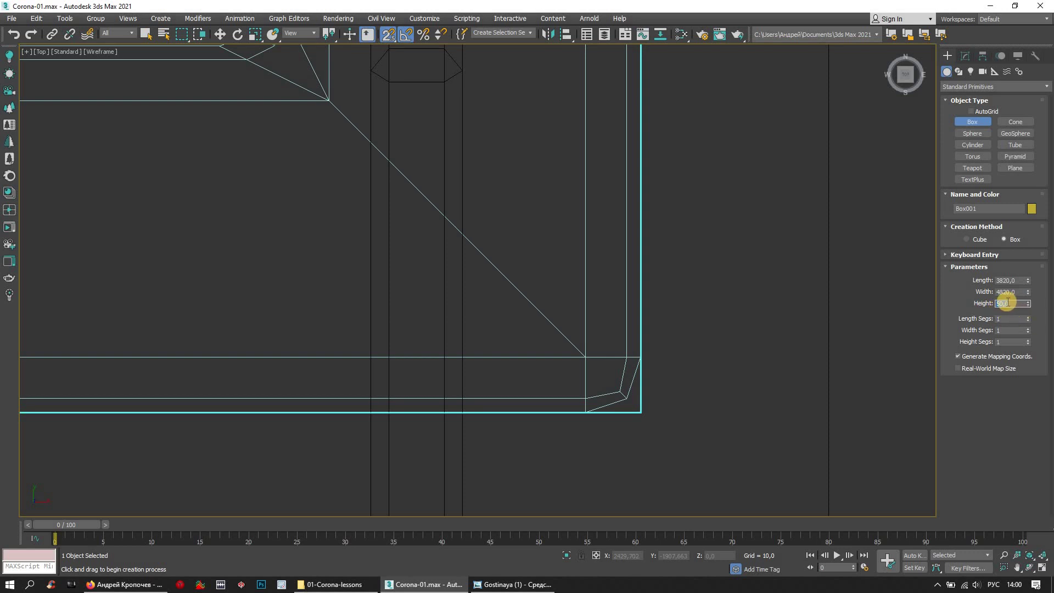
{"action": "scroll", "coordinate": [667, 344], "scroll_direction": "up", "scroll_amount": 3}
{"action": "scroll", "coordinate": [666, 348], "scroll_direction": "up", "scroll_amount": 3}
- Give the box 3 length and 3 width segments and restore the four-view layout
{"action": "key", "text": "shift+z"}
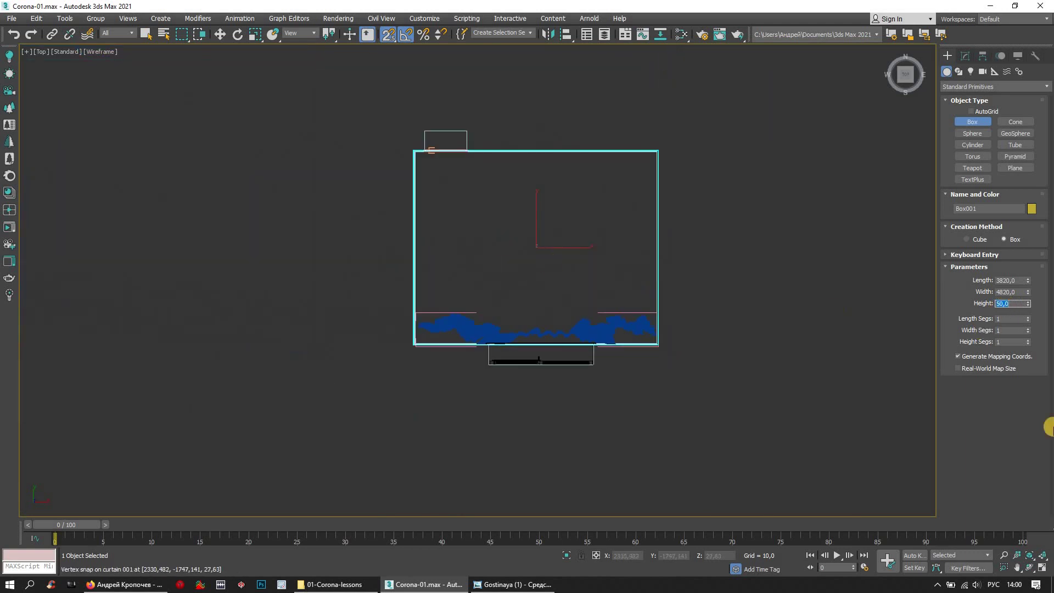
{"action": "left_click", "coordinate": [1028, 316]}
{"action": "left_click", "coordinate": [1028, 317]}
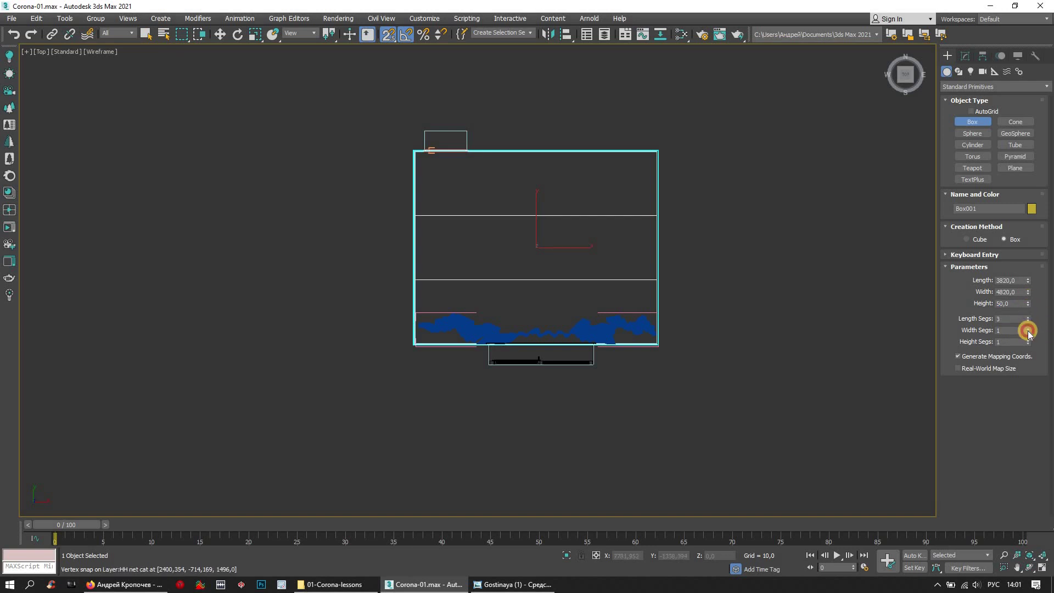
{"action": "left_click", "coordinate": [1028, 328]}
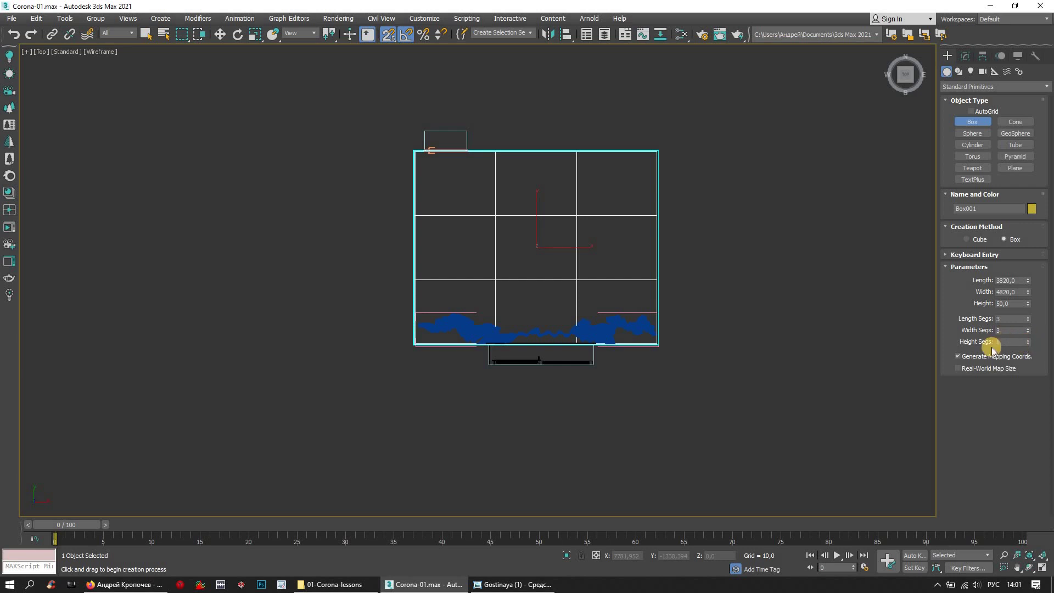
{"action": "left_click", "coordinate": [1041, 573]}
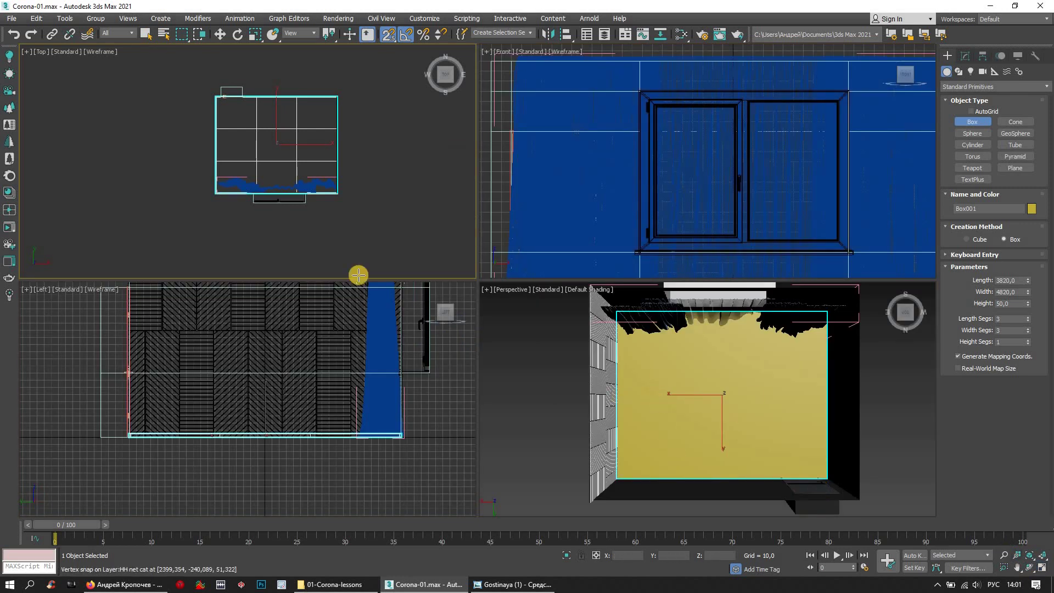
- Try lifting the box to the wall tops, undo the move, and turn snapping off
{"action": "left_click", "coordinate": [220, 35]}
{"action": "scroll", "coordinate": [755, 371], "scroll_direction": "down", "scroll_amount": 3}
{"action": "middle_click_drag", "start_coordinate": [750, 405], "coordinate": [728, 373], "text": "alt"}
{"action": "mouse_move", "coordinate": [728, 374]}
{"action": "left_mouse_down"}
{"action": "mouse_move", "coordinate": [732, 326]}
{"action": "mouse_move", "coordinate": [696, 374]}
{"action": "mouse_move", "coordinate": [708, 361]}
{"action": "left_mouse_up"}
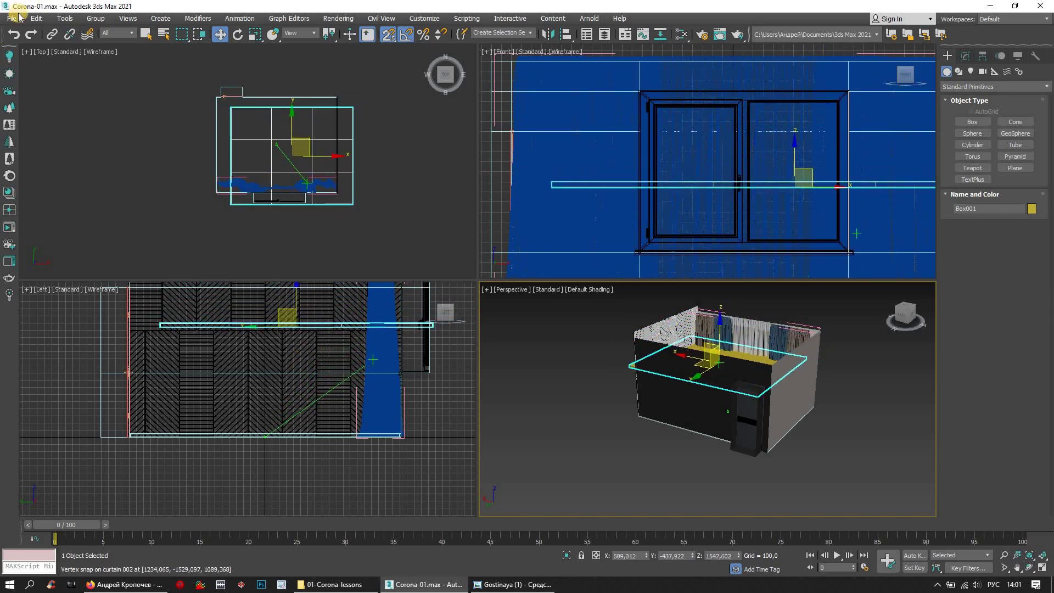
{"action": "left_click", "coordinate": [15, 35]}
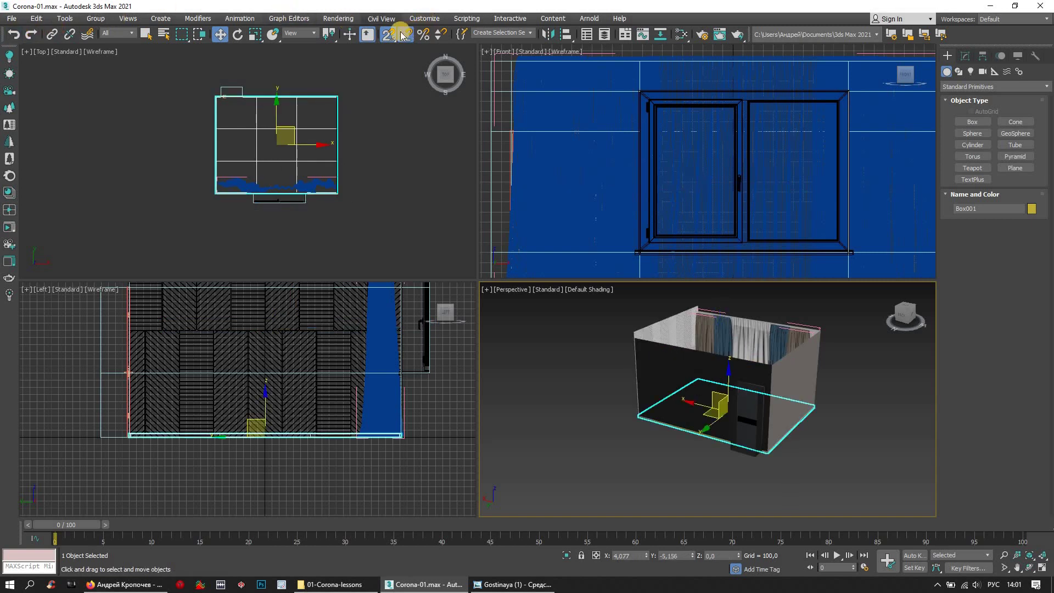
{"action": "left_click", "coordinate": [386, 36]}
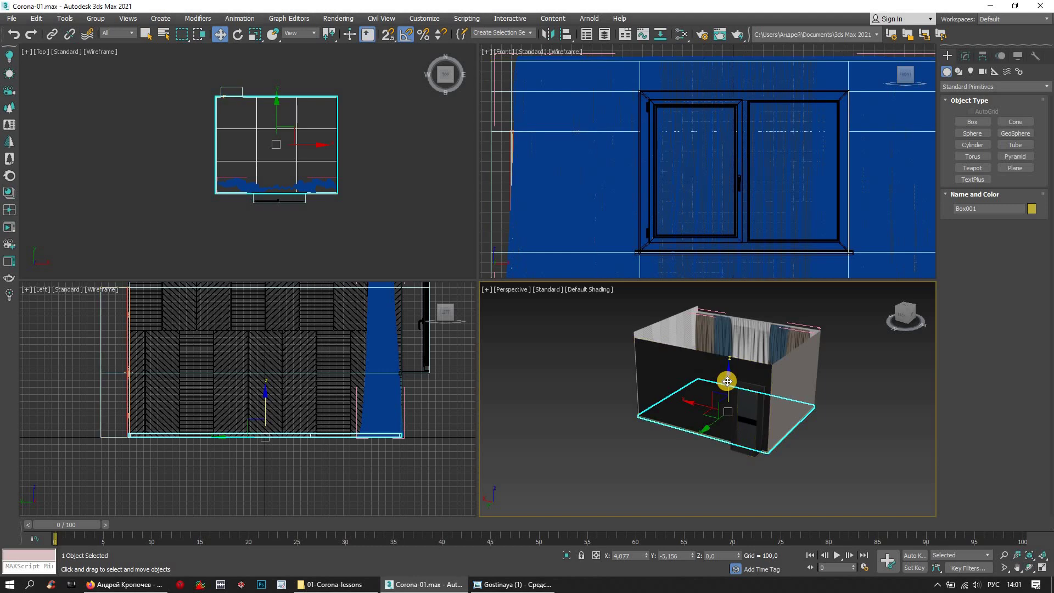
- Raise the ceiling plate to Z 7062.49 and maximize the Perspective viewport
{"action": "left_click_drag", "start_coordinate": [732, 364], "coordinate": [739, 176]}
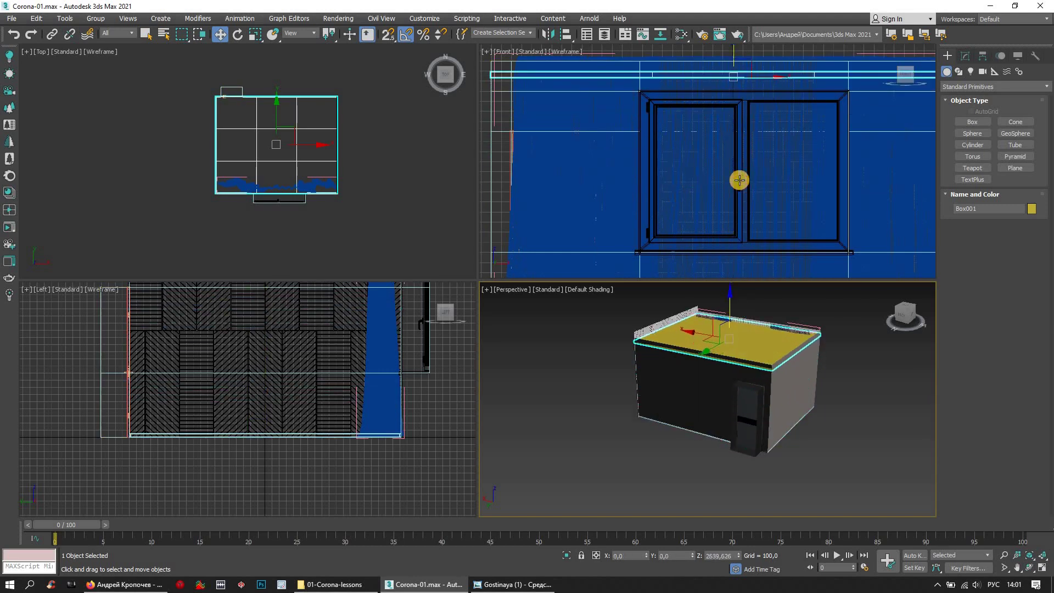
{"action": "key", "text": "alt+w"}
{"action": "middle_click_drag", "start_coordinate": [400, 176], "coordinate": [473, 198], "text": "alt"}
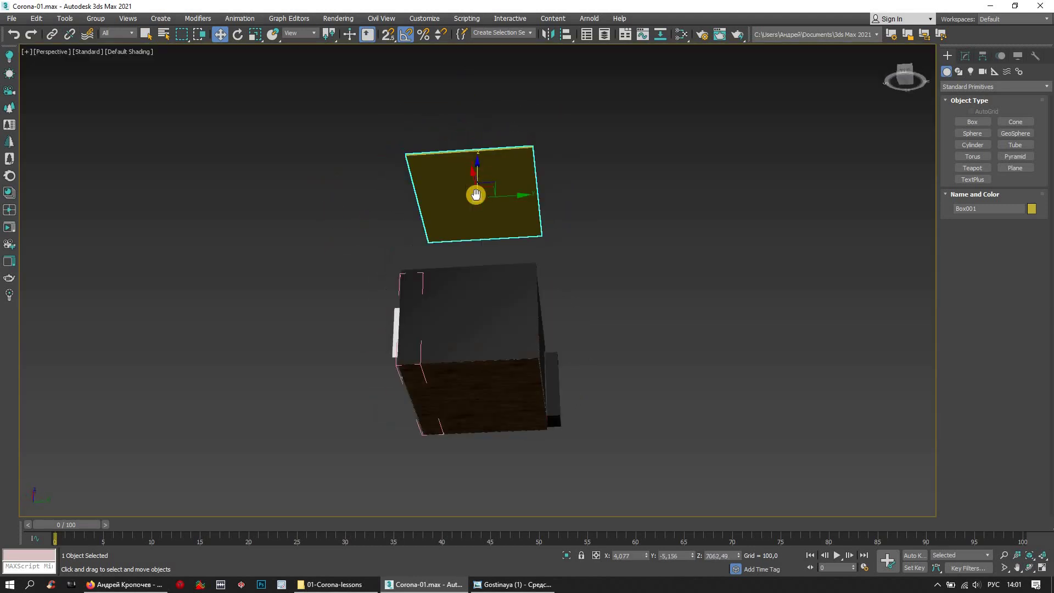
{"action": "scroll", "coordinate": [398, 272], "scroll_direction": "up", "scroll_amount": 3}
{"action": "key", "text": "shift+z"}
{"action": "key", "text": "shift+z"}
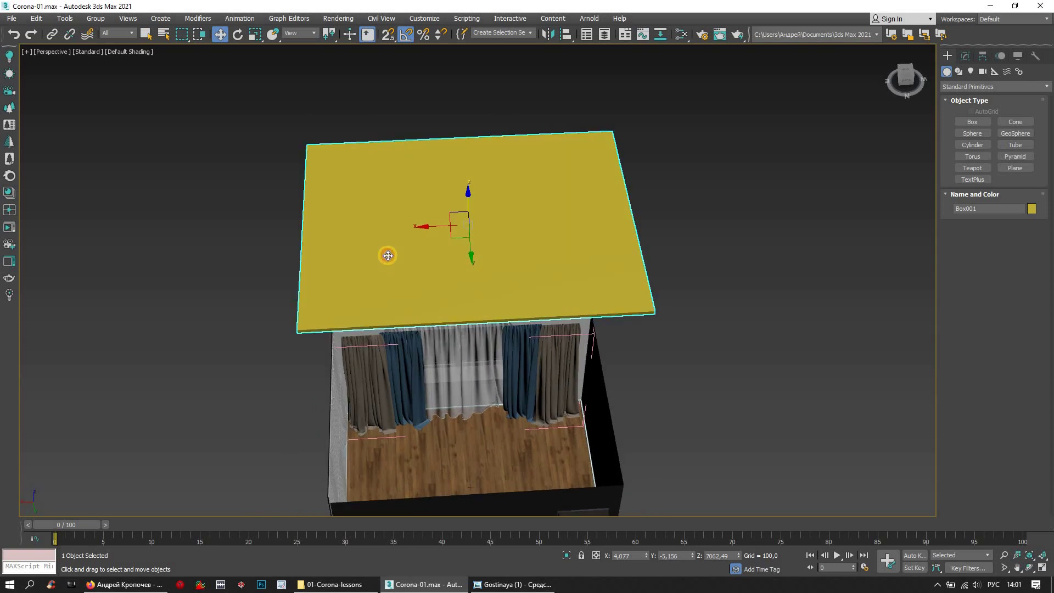
- Switch the Perspective viewport to Edged Faces and bring up the plate's quad menu
{"action": "left_click", "coordinate": [55, 56]}
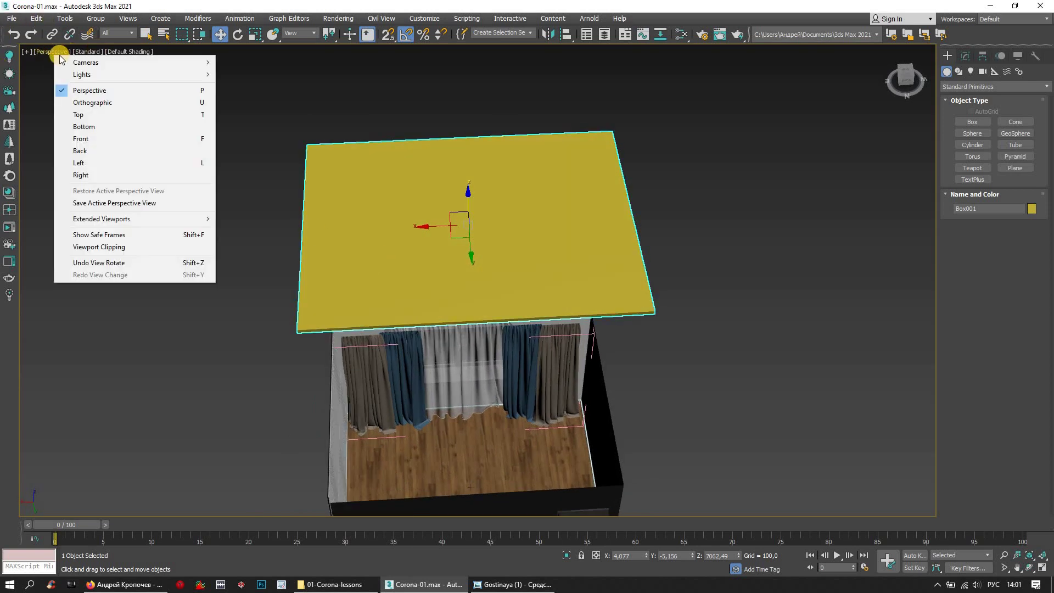
{"action": "left_click", "coordinate": [130, 53]}
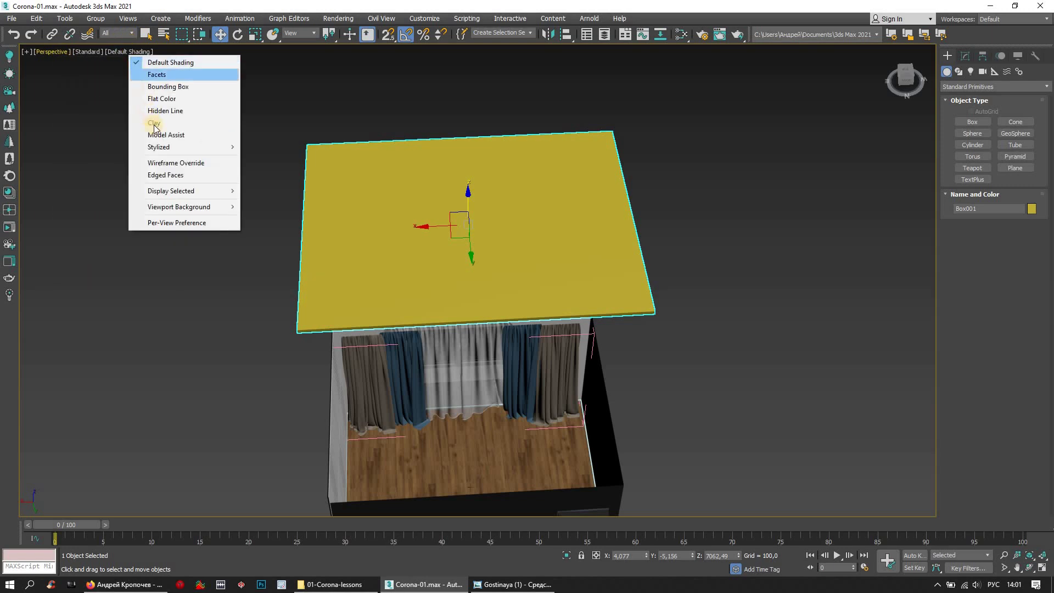
{"action": "left_click", "coordinate": [171, 176]}
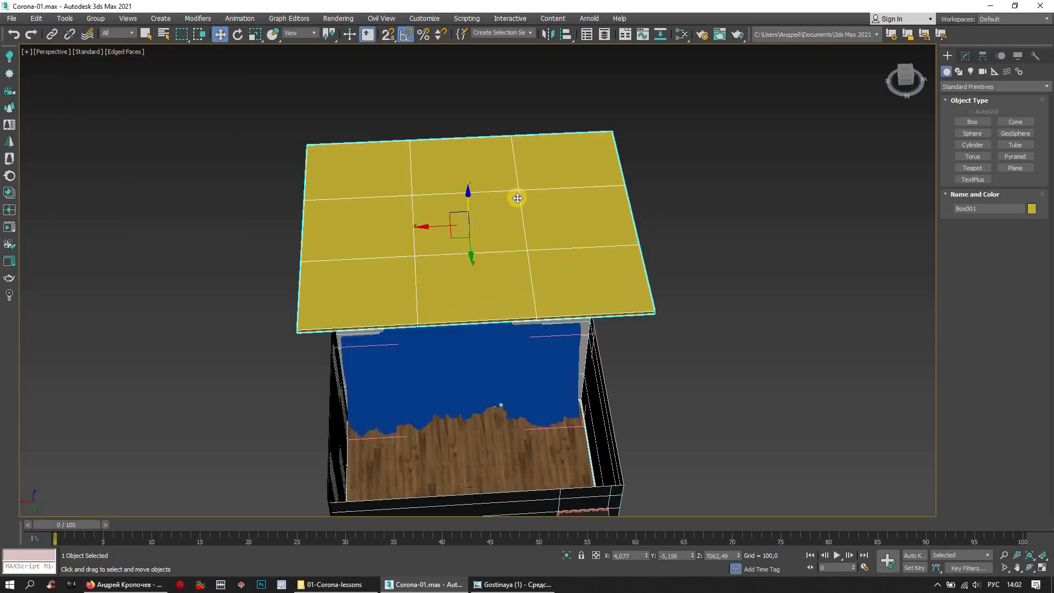
{"action": "mouse_move", "coordinate": [481, 240]}
{"action": "middle_mouse_down", "text": "alt"}
{"action": "mouse_move", "coordinate": [555, 191]}
{"action": "mouse_move", "coordinate": [468, 197]}
{"action": "mouse_move", "coordinate": [515, 228]}
{"action": "mouse_move", "coordinate": [552, 226]}
{"action": "mouse_move", "coordinate": [551, 149]}
{"action": "mouse_move", "coordinate": [532, 216]}
{"action": "middle_mouse_up", "text": "alt"}
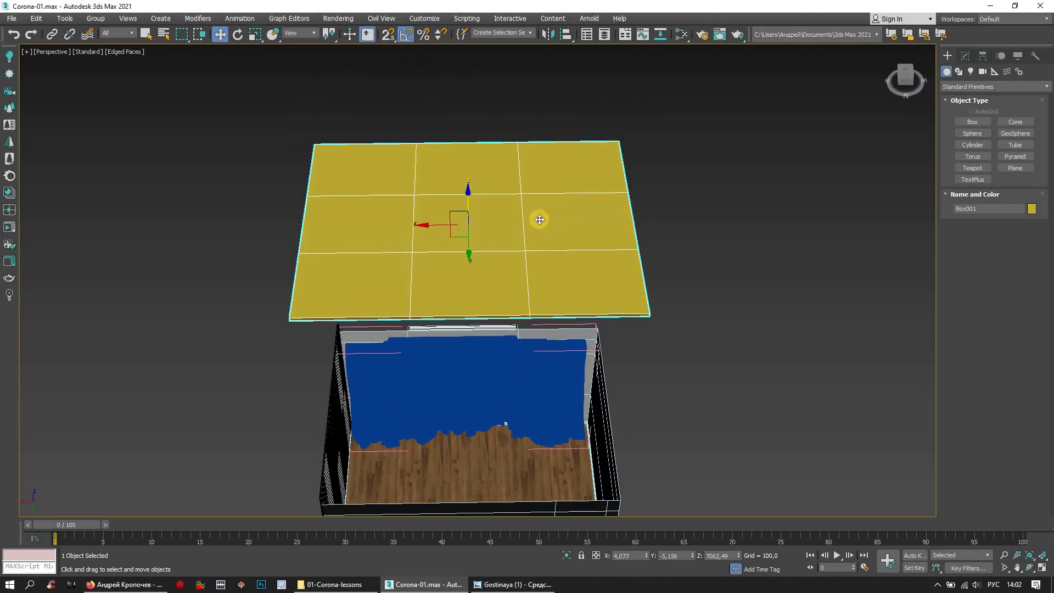
{"action": "right_click", "coordinate": [539, 222]}
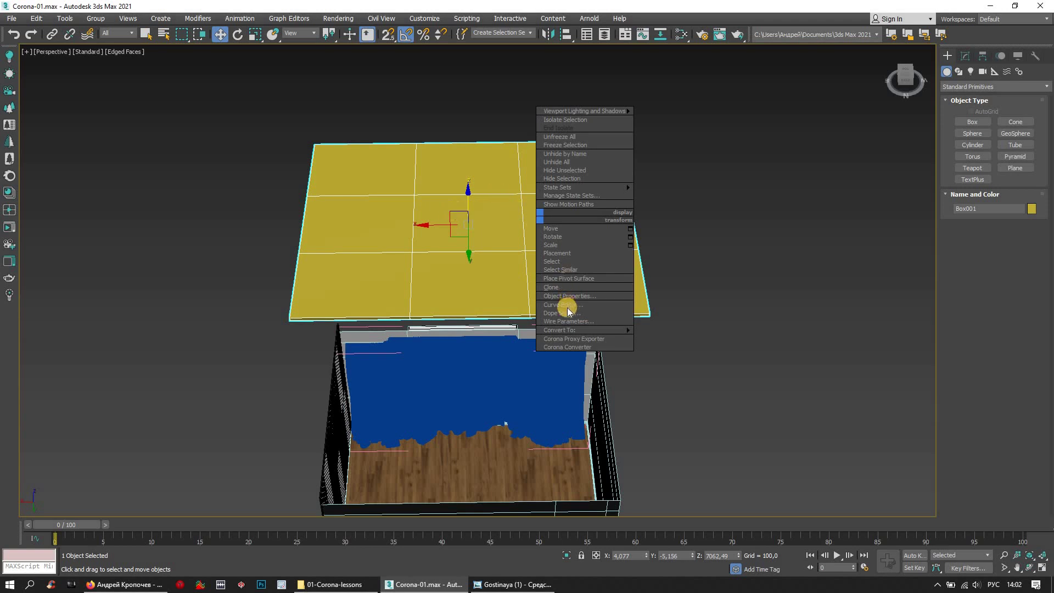
{"action": "mouse_move", "coordinate": [568, 329]}
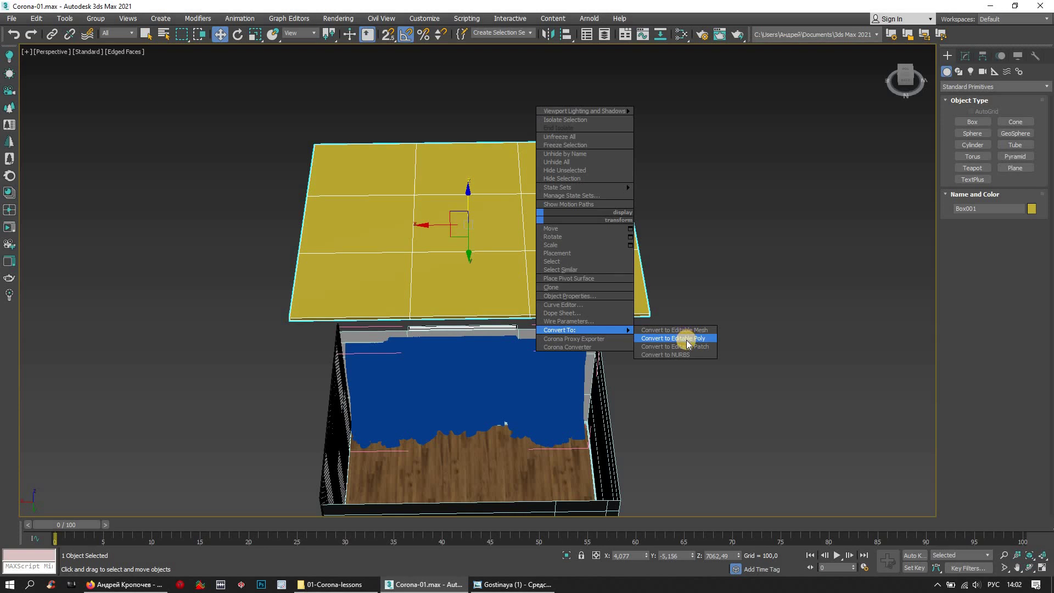
- Convert the box to Editable Poly and expand its sub-object levels in the stack
{"action": "left_click", "coordinate": [686, 339]}
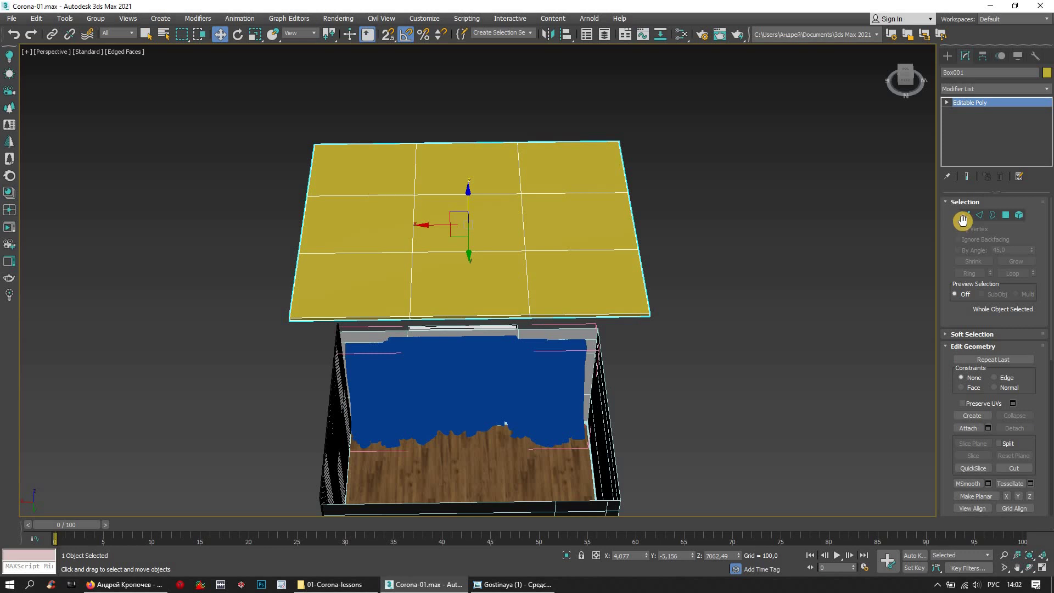
{"action": "left_click", "coordinate": [947, 103]}
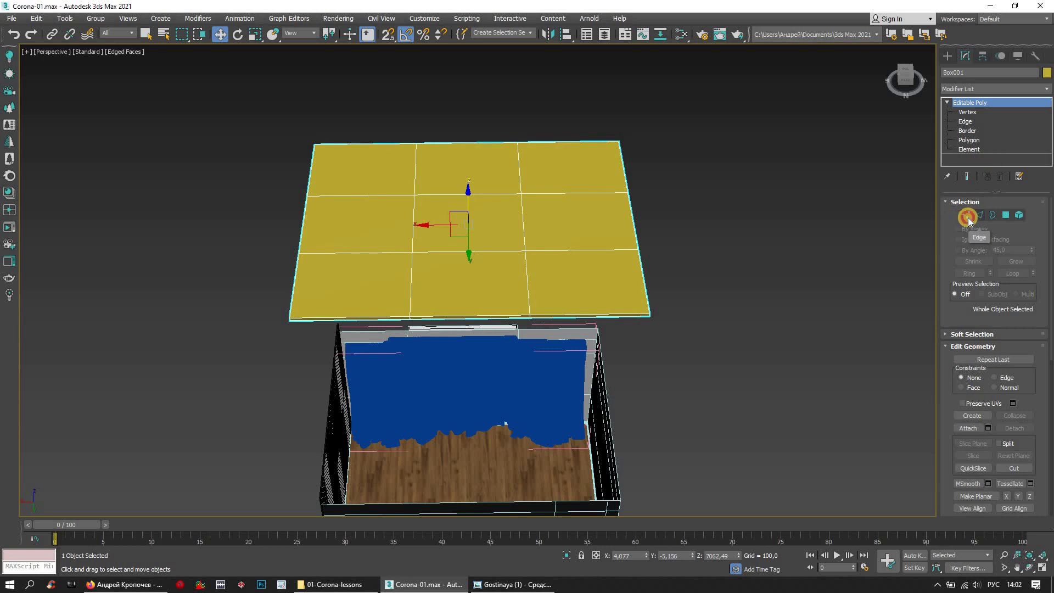
- Slide the inner vertex columns outward toward the plate's left and right edges
{"action": "left_click", "coordinate": [967, 217]}
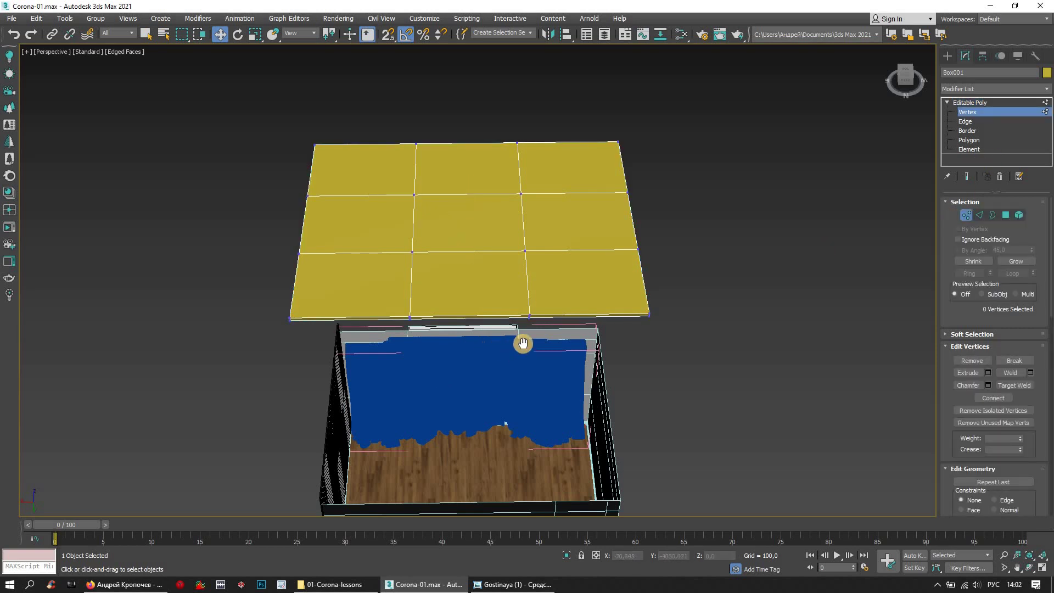
{"action": "middle_click_drag", "start_coordinate": [512, 343], "coordinate": [501, 360]}
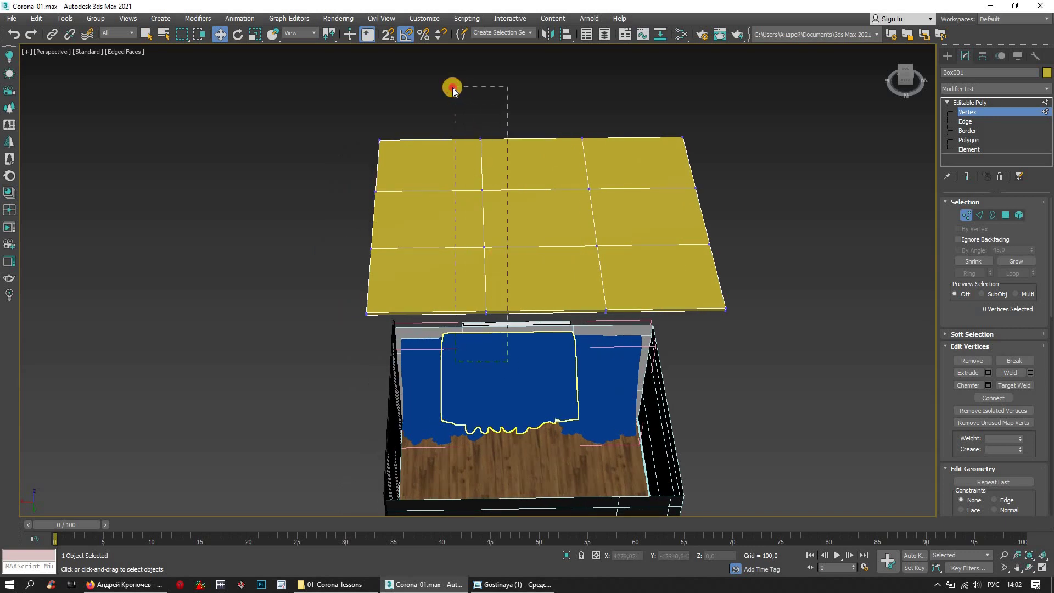
{"action": "left_click_drag", "start_coordinate": [499, 339], "coordinate": [497, 337]}
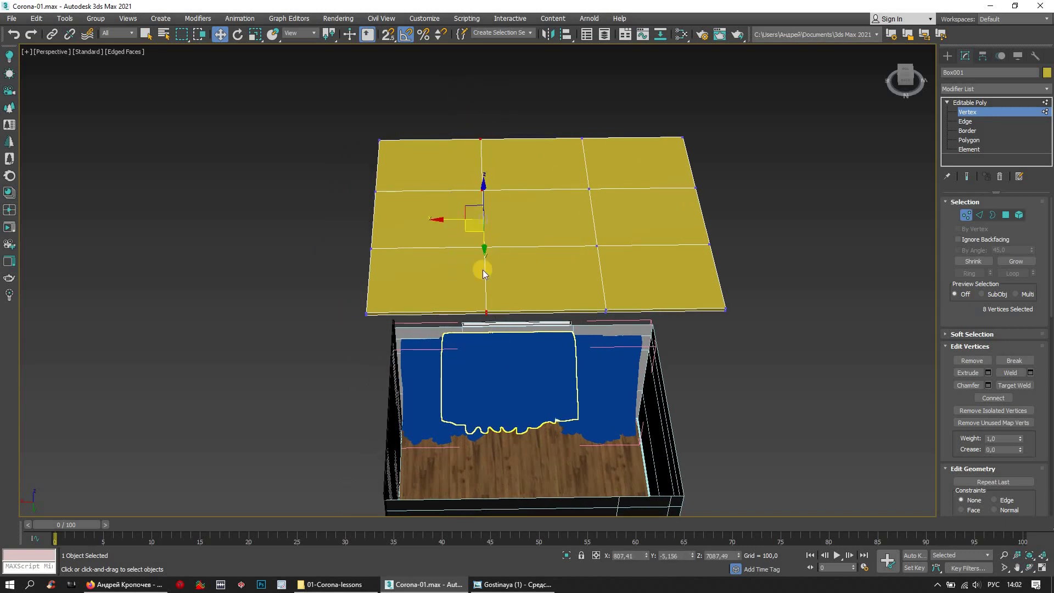
{"action": "left_click_drag", "start_coordinate": [450, 222], "coordinate": [404, 231]}
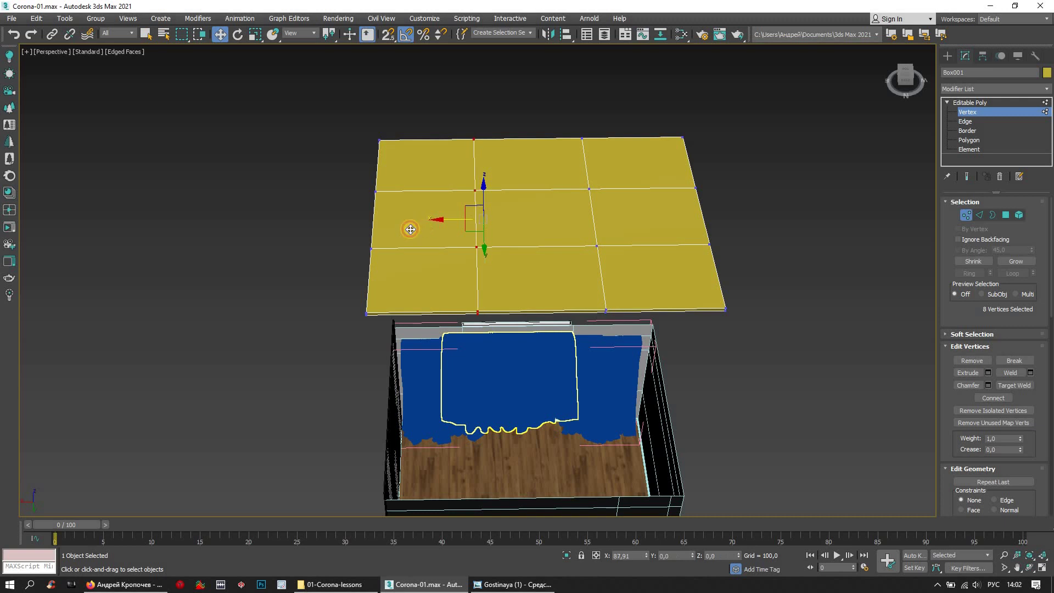
{"action": "middle_click_drag", "start_coordinate": [596, 347], "coordinate": [530, 351]}
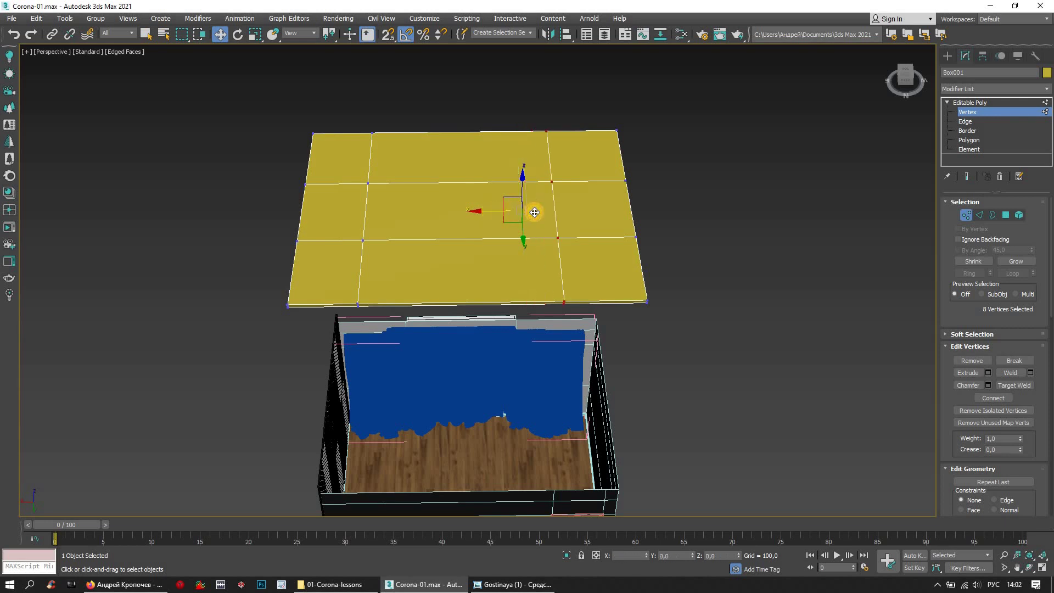
{"action": "left_click_drag", "start_coordinate": [516, 212], "coordinate": [583, 225]}
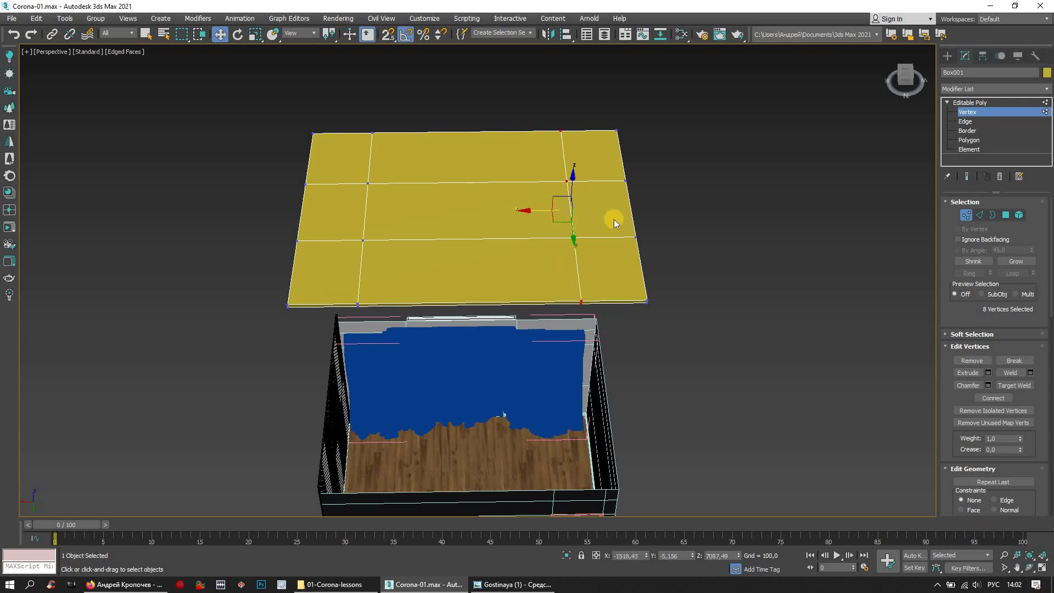
- Slide the inner vertex rows outward toward the plate's remaining edges
{"action": "mouse_move", "coordinate": [623, 193]}
{"action": "middle_mouse_down", "text": "alt"}
{"action": "mouse_move", "coordinate": [605, 219]}
{"action": "mouse_move", "coordinate": [538, 186]}
{"action": "mouse_move", "coordinate": [529, 165]}
{"action": "mouse_move", "coordinate": [717, 155]}
{"action": "mouse_move", "coordinate": [501, 416]}
{"action": "middle_mouse_up", "text": "alt"}
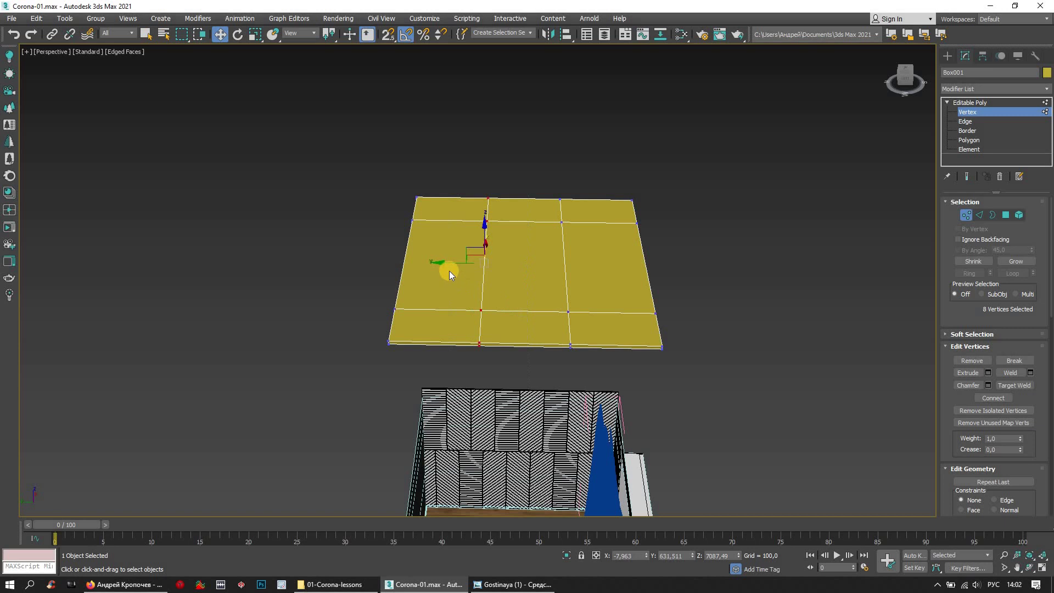
{"action": "left_click_drag", "start_coordinate": [448, 266], "coordinate": [412, 271]}
{"action": "left_click", "coordinate": [580, 324]}
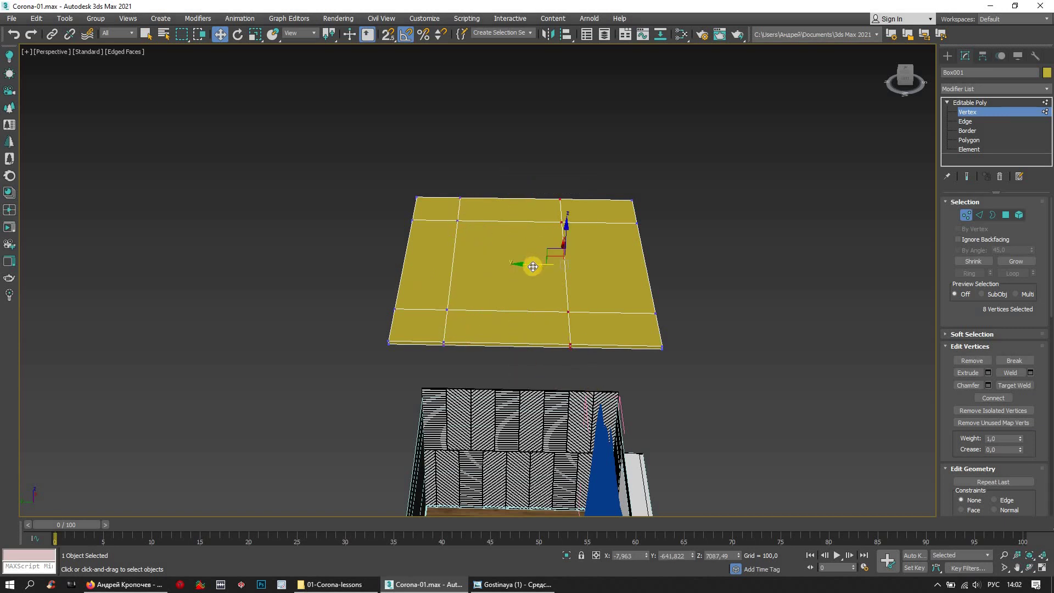
{"action": "left_click_drag", "start_coordinate": [560, 266], "coordinate": [565, 279]}
{"action": "mouse_move", "coordinate": [566, 279]}
{"action": "middle_mouse_down", "text": "alt"}
{"action": "mouse_move", "coordinate": [571, 327]}
{"action": "mouse_move", "coordinate": [591, 300]}
{"action": "mouse_move", "coordinate": [528, 281]}
{"action": "mouse_move", "coordinate": [502, 308]}
{"action": "middle_mouse_up", "text": "alt"}
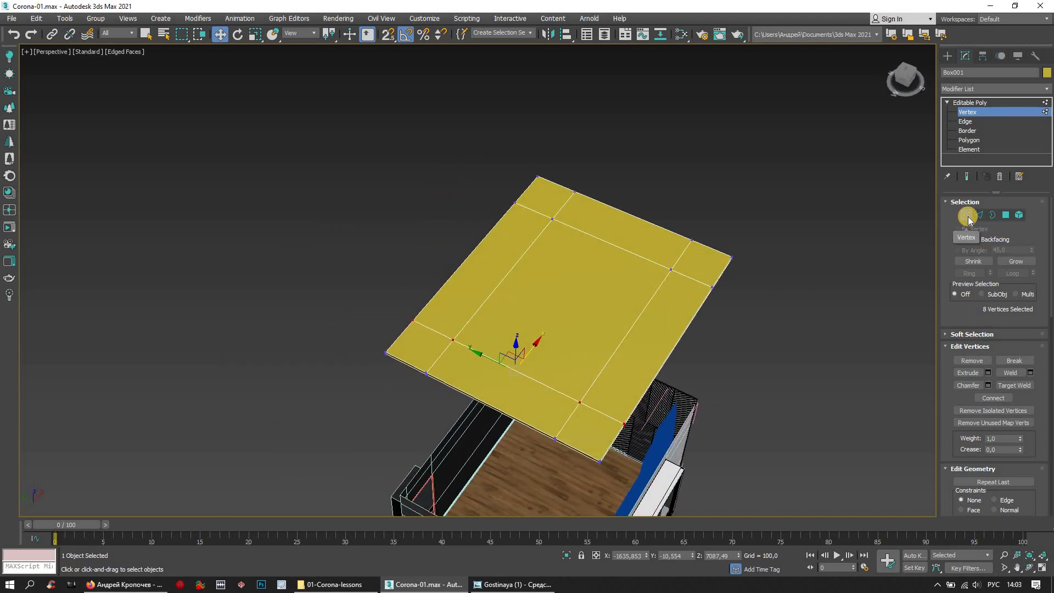
{"action": "left_click", "coordinate": [1000, 219]}
- Bridge the central top and bottom polygons to cut an opening through the plate
{"action": "left_click", "coordinate": [546, 294]}
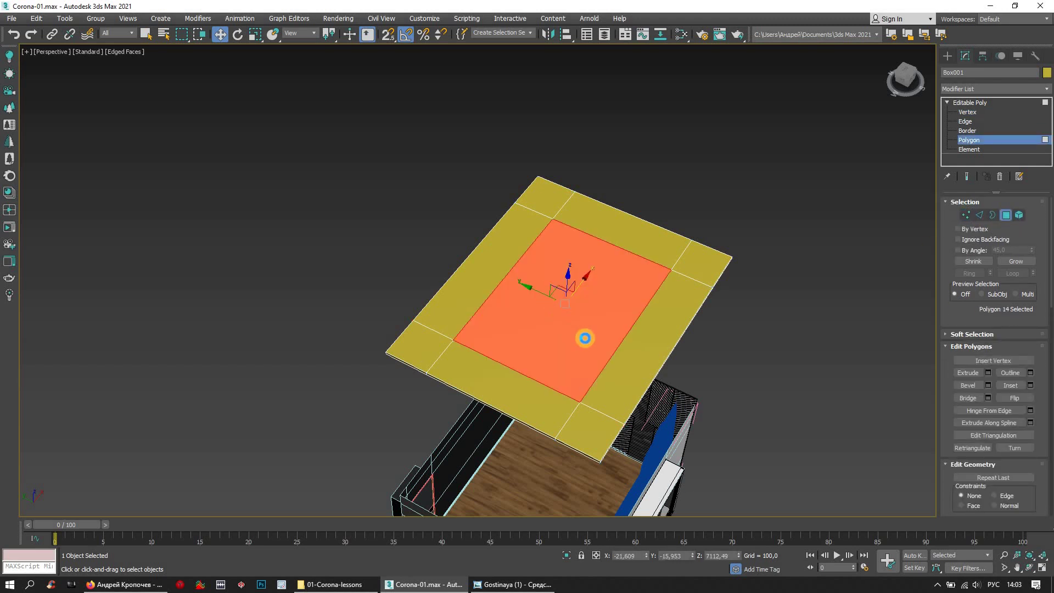
{"action": "mouse_move", "coordinate": [600, 312]}
{"action": "middle_mouse_down", "text": "alt"}
{"action": "mouse_move", "coordinate": [583, 258]}
{"action": "mouse_move", "coordinate": [504, 289]}
{"action": "middle_mouse_up", "text": "alt"}
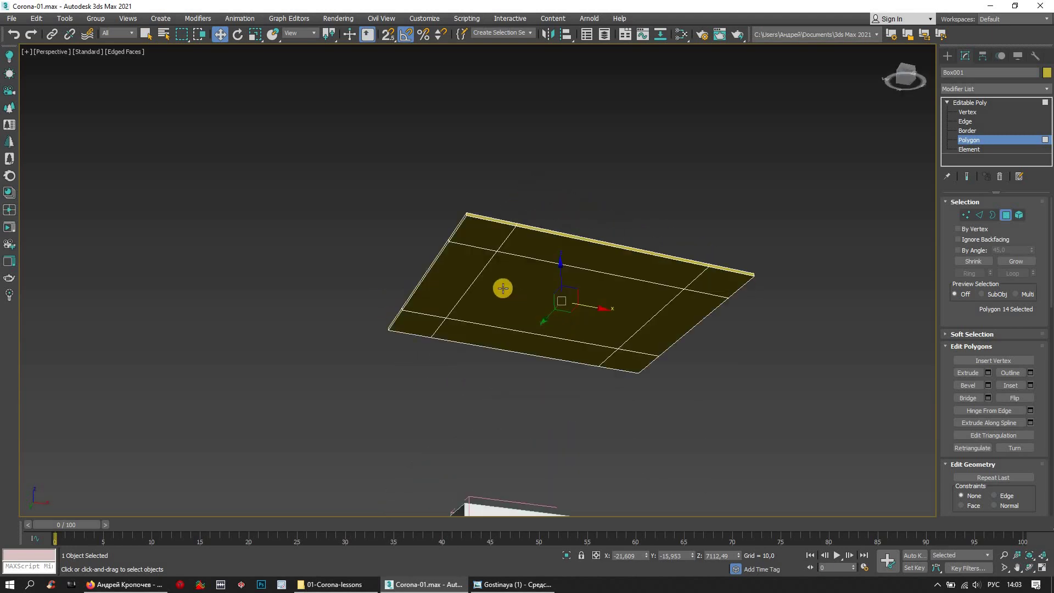
{"action": "left_click", "coordinate": [609, 301], "text": "ctrl"}
{"action": "mouse_move", "coordinate": [611, 273]}
{"action": "middle_mouse_down", "text": "alt"}
{"action": "mouse_move", "coordinate": [649, 301]}
{"action": "mouse_move", "coordinate": [670, 378]}
{"action": "mouse_move", "coordinate": [675, 252]}
{"action": "mouse_move", "coordinate": [633, 341]}
{"action": "mouse_move", "coordinate": [635, 285]}
{"action": "mouse_move", "coordinate": [637, 336]}
{"action": "mouse_move", "coordinate": [617, 343]}
{"action": "mouse_move", "coordinate": [604, 299]}
{"action": "mouse_move", "coordinate": [631, 274]}
{"action": "middle_mouse_up", "text": "alt"}
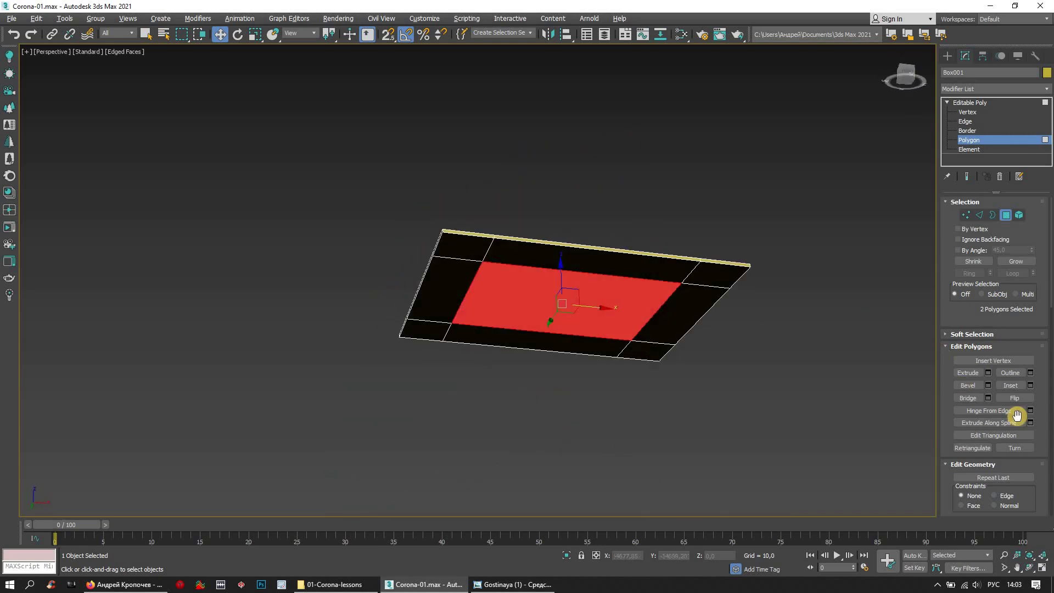
{"action": "left_click", "coordinate": [971, 398]}
- Orbit around the new opening to inspect the frame's inner walls
{"action": "mouse_move", "coordinate": [660, 408]}
{"action": "middle_mouse_down", "text": "alt"}
{"action": "mouse_move", "coordinate": [756, 437]}
{"action": "mouse_move", "coordinate": [823, 417]}
{"action": "mouse_move", "coordinate": [839, 355]}
{"action": "mouse_move", "coordinate": [823, 395]}
{"action": "mouse_move", "coordinate": [555, 338]}
{"action": "mouse_move", "coordinate": [549, 313]}
{"action": "middle_mouse_up", "text": "alt"}
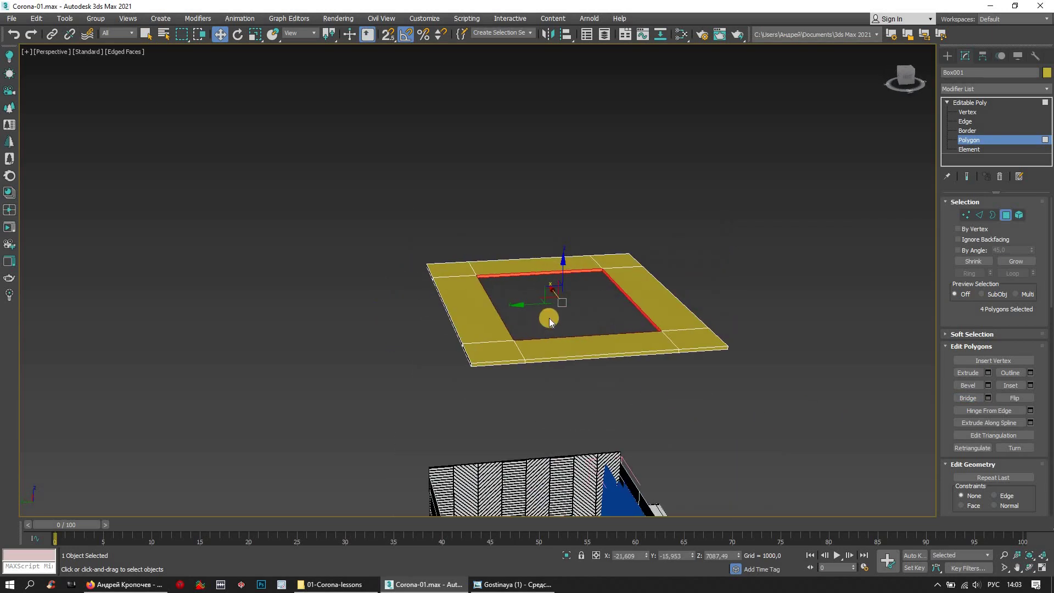
{"action": "scroll", "coordinate": [554, 292], "scroll_direction": "up", "scroll_amount": 2}
{"action": "scroll", "coordinate": [554, 291], "scroll_direction": "up", "scroll_amount": 2}
{"action": "mouse_move", "coordinate": [538, 278]}
{"action": "middle_mouse_down", "text": "alt"}
{"action": "mouse_move", "coordinate": [429, 278]}
{"action": "mouse_move", "coordinate": [412, 261]}
{"action": "mouse_move", "coordinate": [673, 199]}
{"action": "middle_mouse_up", "text": "alt"}
{"action": "scroll", "coordinate": [444, 252], "scroll_direction": "up", "scroll_amount": 5}
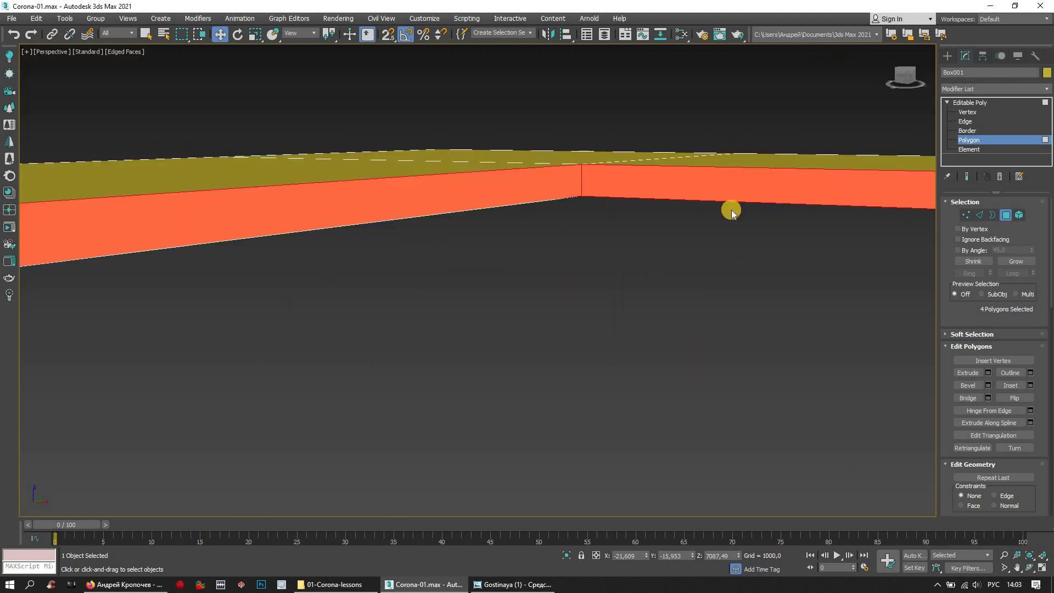
{"action": "scroll", "coordinate": [626, 242], "scroll_direction": "down", "scroll_amount": 5}
{"action": "mouse_move", "coordinate": [625, 242]}
{"action": "middle_mouse_down", "text": "alt"}
{"action": "mouse_move", "coordinate": [684, 296]}
{"action": "mouse_move", "coordinate": [475, 240]}
{"action": "mouse_move", "coordinate": [431, 205]}
{"action": "mouse_move", "coordinate": [625, 222]}
{"action": "mouse_move", "coordinate": [628, 188]}
{"action": "mouse_move", "coordinate": [624, 225]}
{"action": "mouse_move", "coordinate": [631, 219]}
{"action": "middle_mouse_up", "text": "alt"}
{"action": "scroll", "coordinate": [624, 222], "scroll_direction": "up", "scroll_amount": 3}
{"action": "scroll", "coordinate": [630, 222], "scroll_direction": "up", "scroll_amount": 3}
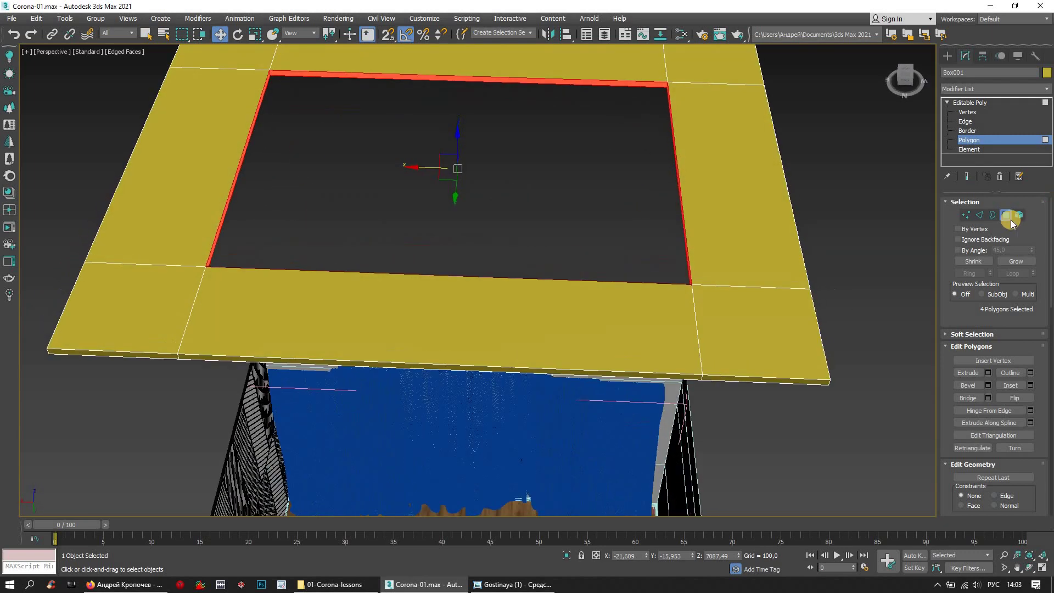
- Exit polygon mode and compare the frame against the living-room reference render
{"action": "left_click", "coordinate": [1008, 215]}
{"action": "scroll", "coordinate": [639, 269], "scroll_direction": "down", "scroll_amount": 3}
{"action": "mouse_move", "coordinate": [635, 266]}
{"action": "middle_mouse_down", "text": "alt"}
{"action": "mouse_move", "coordinate": [402, 519]}
{"action": "mouse_move", "coordinate": [467, 587]}
{"action": "middle_mouse_up", "text": "alt"}
{"action": "left_click", "coordinate": [483, 584]}
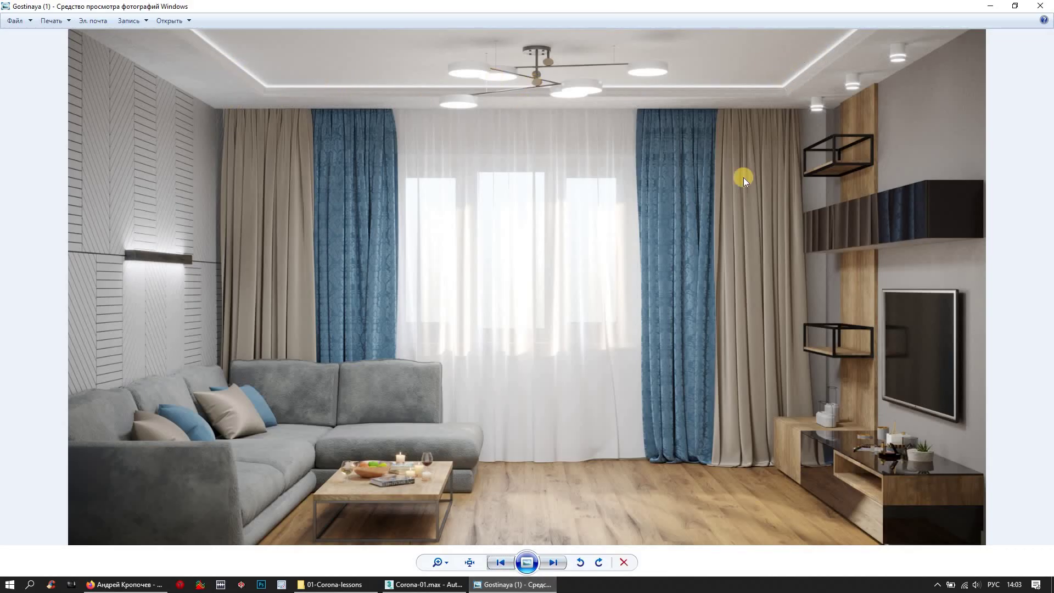
{"action": "left_click", "coordinate": [420, 585]}
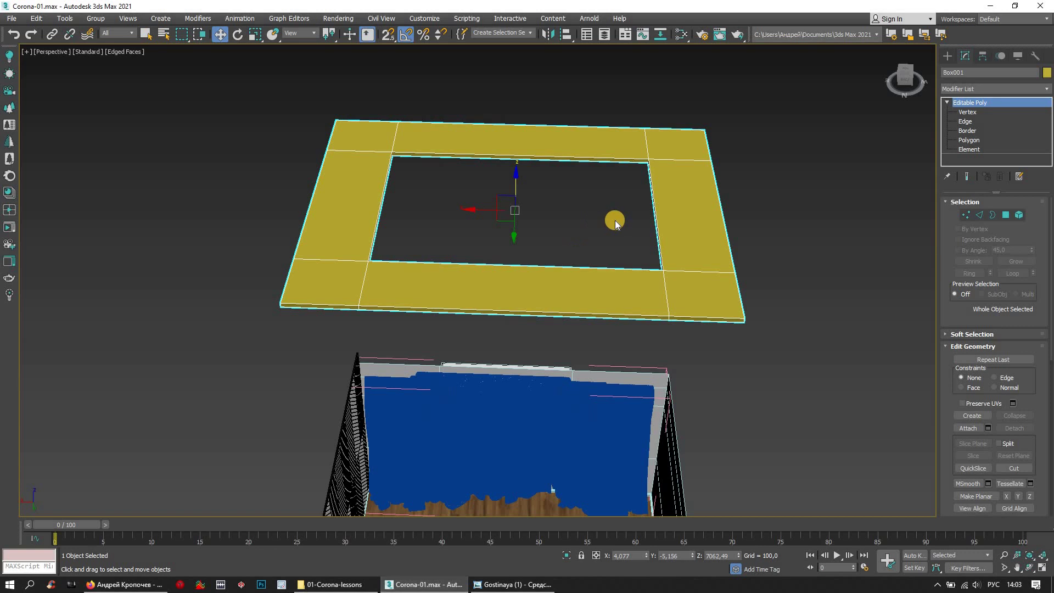
- Assign the Corona library's Walls > Plaster White Smooth material to the ceiling frame, then close the library
{"action": "scroll", "coordinate": [758, 201], "scroll_direction": "down", "scroll_amount": 3}
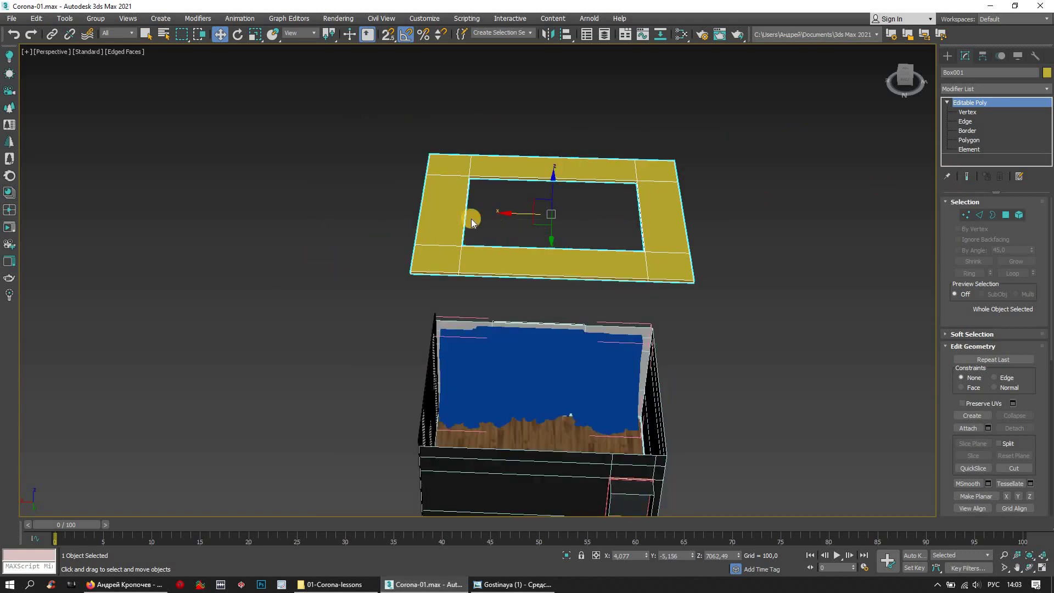
{"action": "left_click", "coordinate": [10, 193]}
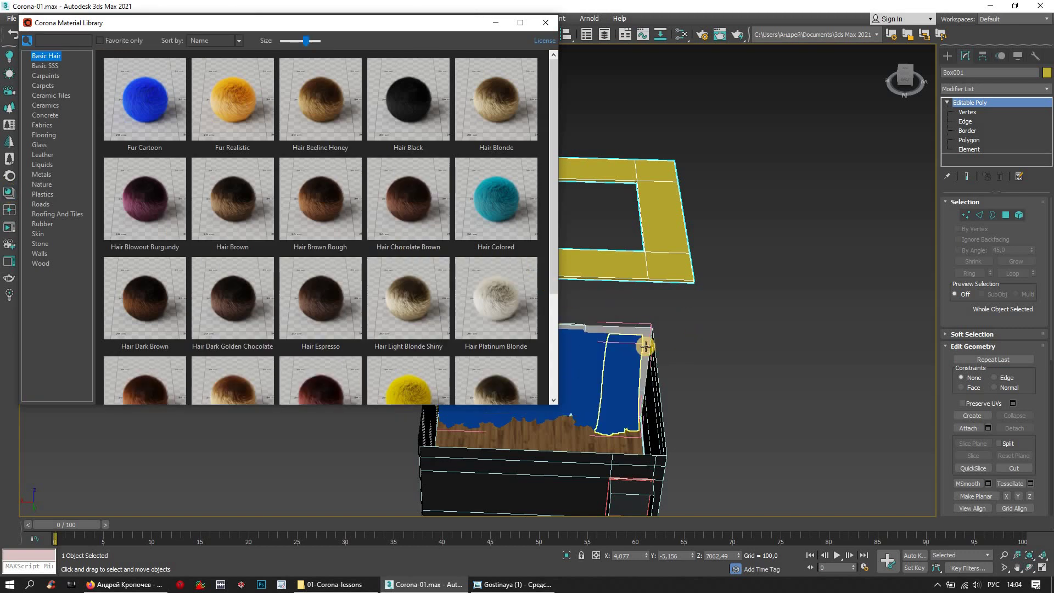
{"action": "left_click", "coordinate": [42, 267]}
{"action": "left_click", "coordinate": [40, 254]}
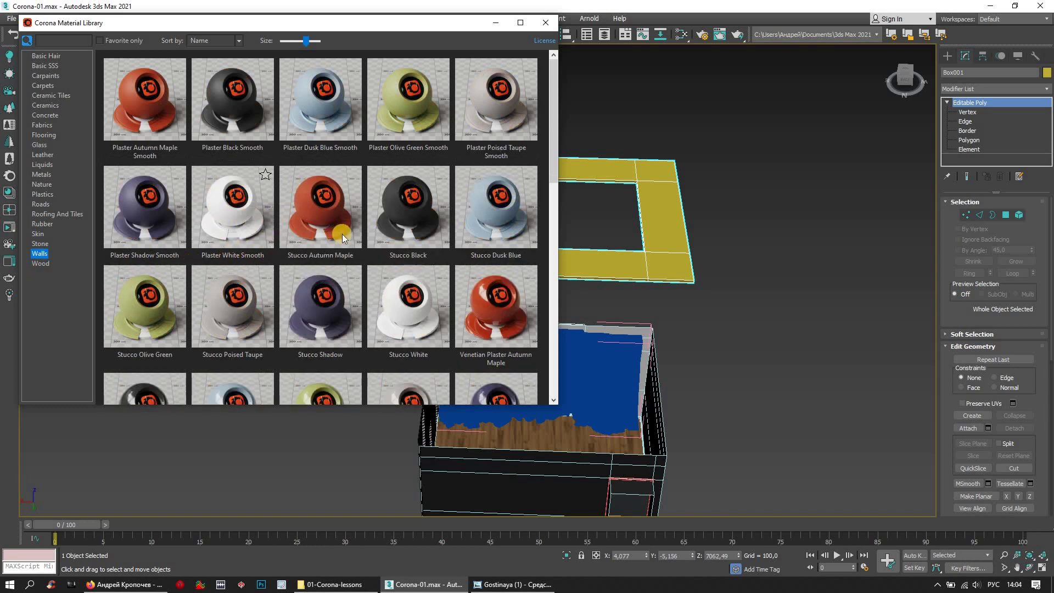
{"action": "mouse_move", "coordinate": [232, 208]}
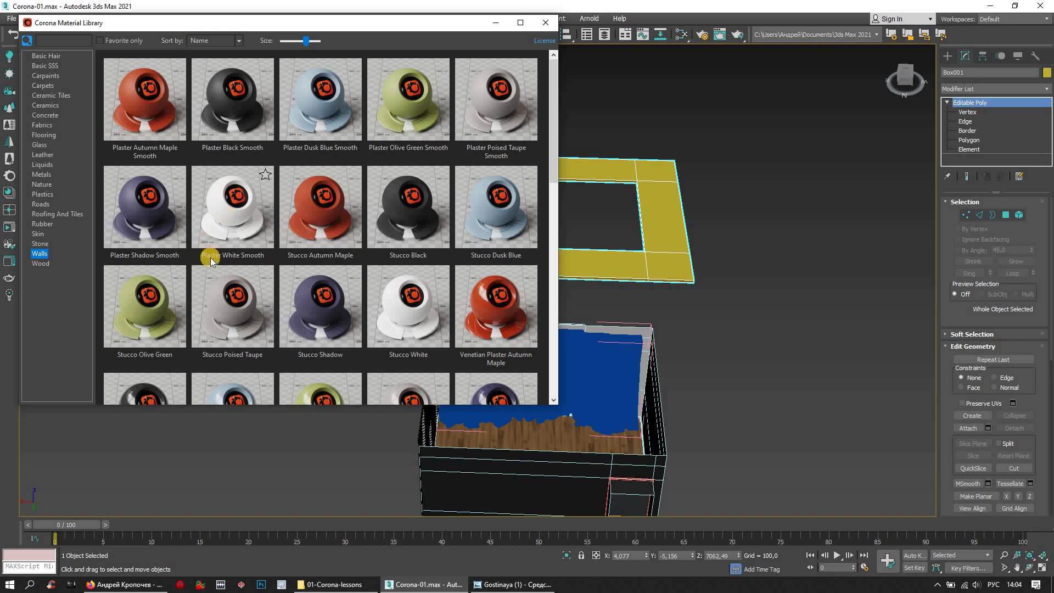
{"action": "right_click", "coordinate": [237, 210]}
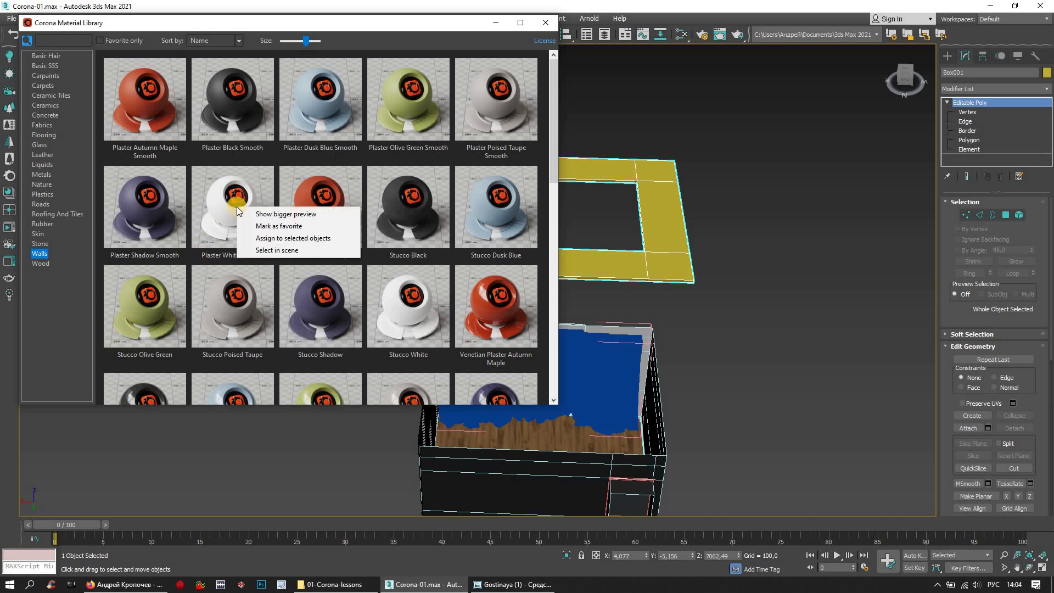
{"action": "left_click", "coordinate": [273, 238]}
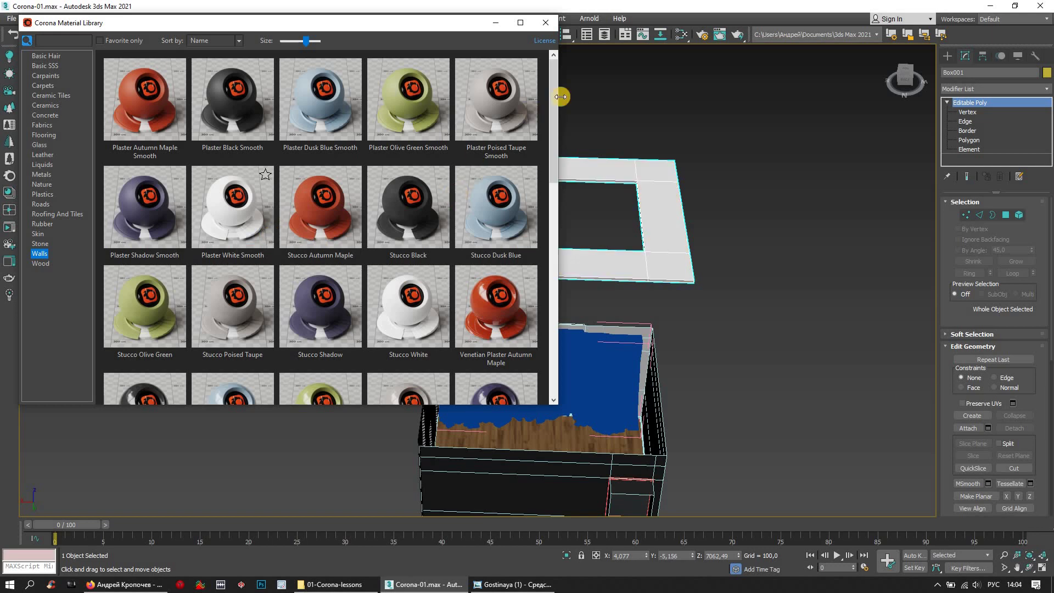
{"action": "left_click", "coordinate": [543, 23]}
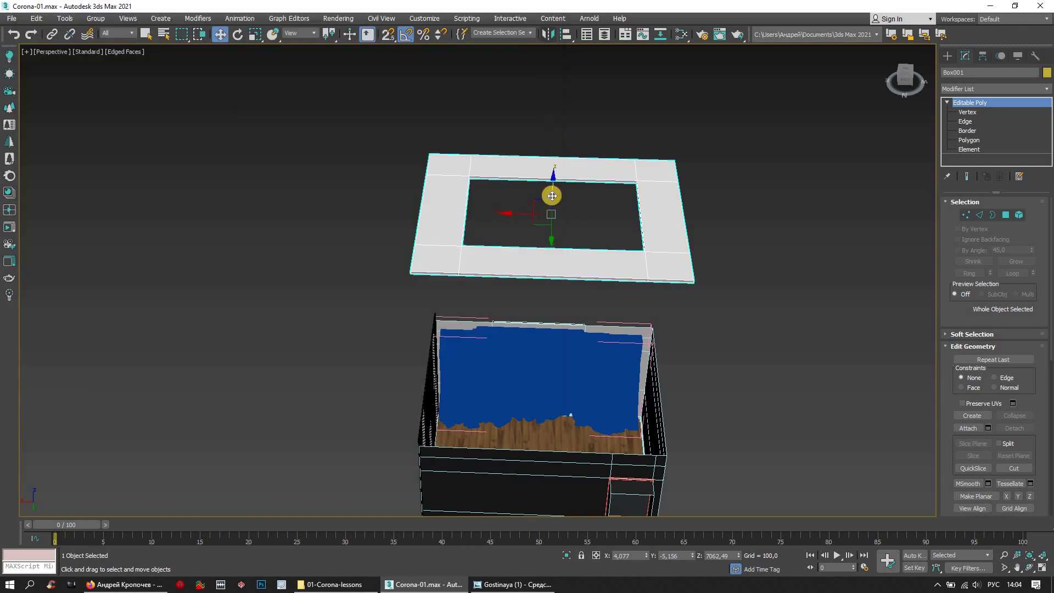
- Orbit and zoom to inspect the white frame edge-on and from above
{"action": "middle_click_drag", "start_coordinate": [541, 188], "coordinate": [863, 216], "text": "alt"}
{"action": "scroll", "coordinate": [646, 189], "scroll_direction": "up", "scroll_amount": 4}
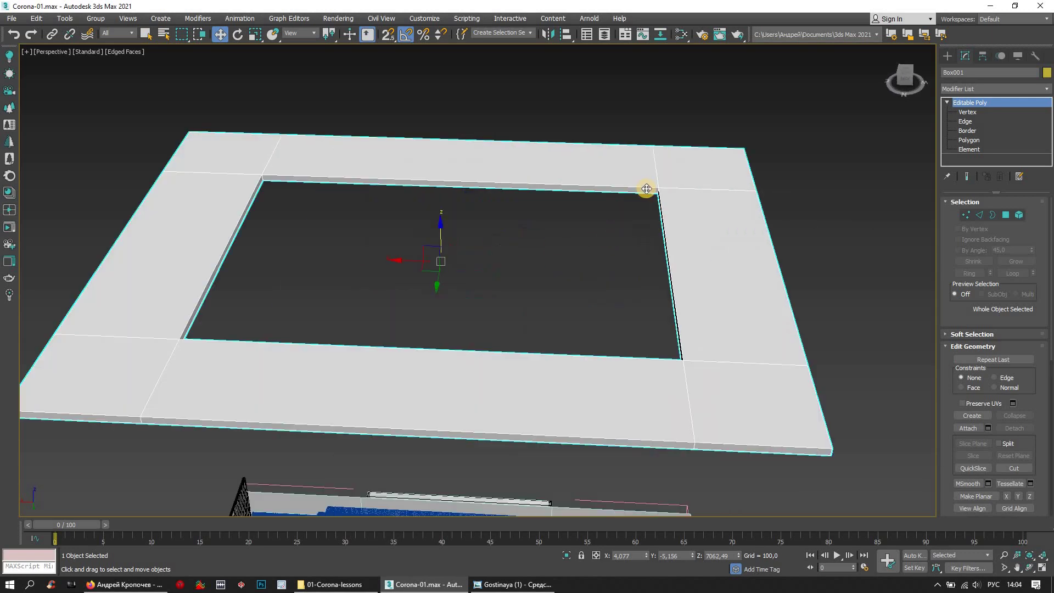
{"action": "scroll", "coordinate": [648, 188], "scroll_direction": "up", "scroll_amount": 2}
{"action": "scroll", "coordinate": [647, 192], "scroll_direction": "down", "scroll_amount": 4}
{"action": "scroll", "coordinate": [647, 195], "scroll_direction": "down", "scroll_amount": 2}
{"action": "middle_click_drag", "start_coordinate": [656, 226], "coordinate": [724, 151], "text": "alt"}
{"action": "scroll", "coordinate": [667, 216], "scroll_direction": "down", "scroll_amount": 2}
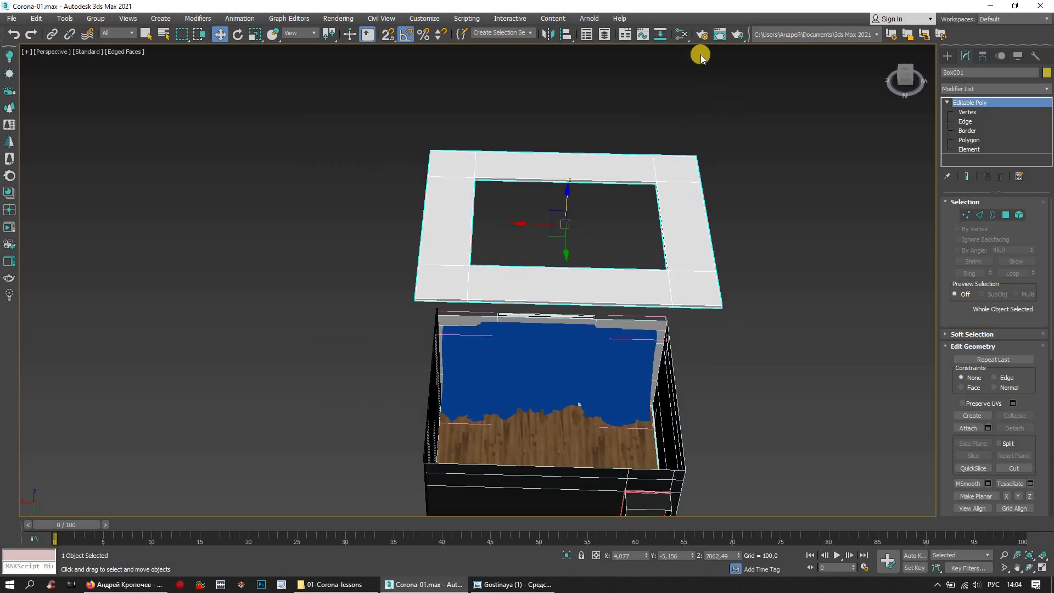
- In Polygon mode, pick the frame's eight rim polygons: four corners, top, bottom and both sides
{"action": "left_click", "coordinate": [1006, 217]}
{"action": "left_click", "coordinate": [455, 165]}
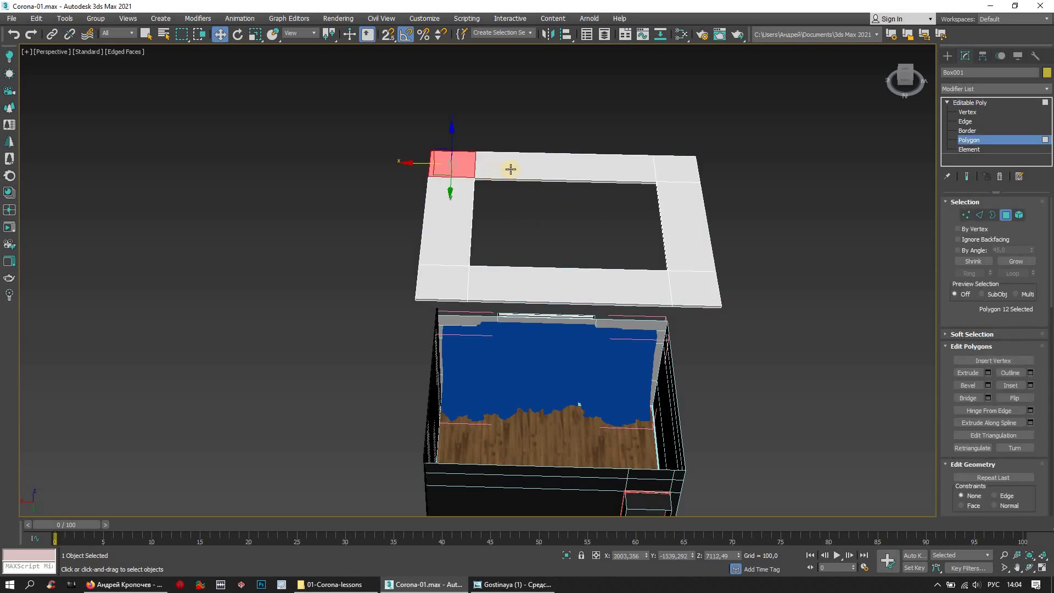
{"action": "left_click", "coordinate": [657, 166], "text": "ctrl"}
{"action": "left_click", "coordinate": [662, 166], "text": "ctrl"}
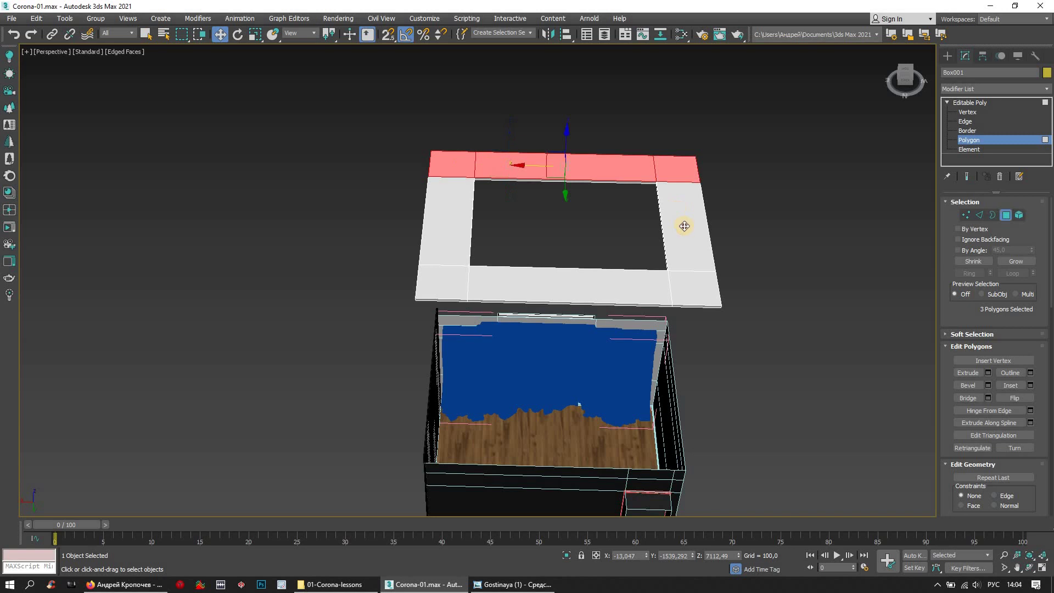
{"action": "left_click", "coordinate": [680, 226], "text": "ctrl"}
{"action": "left_click", "coordinate": [683, 287], "text": "ctrl"}
{"action": "left_click", "coordinate": [536, 283], "text": "ctrl"}
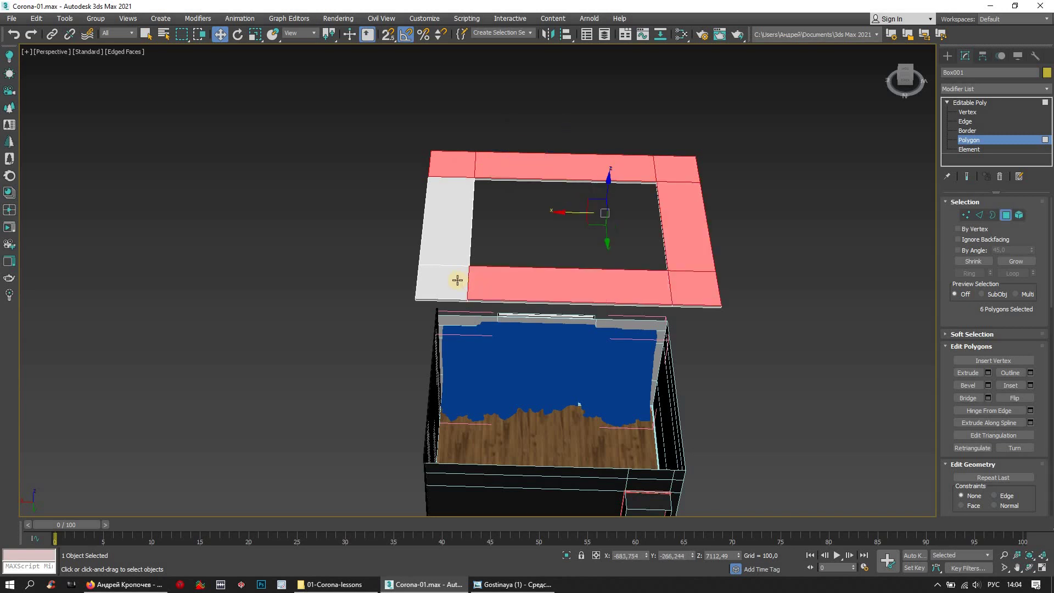
{"action": "left_click", "coordinate": [442, 283], "text": "ctrl"}
{"action": "left_click", "coordinate": [450, 236], "text": "ctrl"}
- Switch to four viewports and frame the ceiling frame in the active Front view
{"action": "middle_click_drag", "start_coordinate": [528, 221], "coordinate": [530, 198], "text": "alt"}
{"action": "left_click", "coordinate": [1041, 567]}
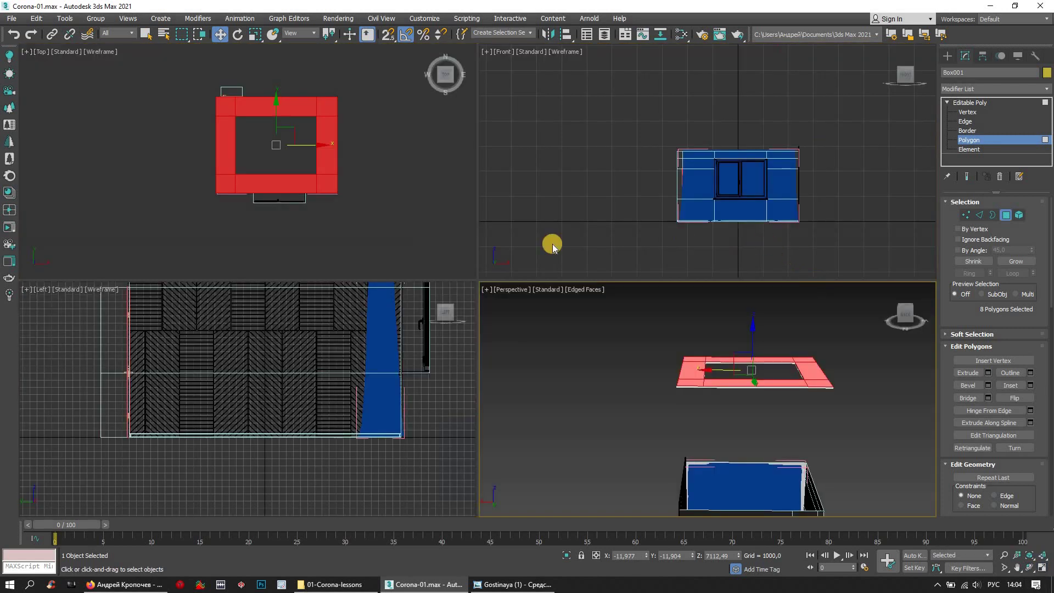
{"action": "scroll", "coordinate": [759, 158], "scroll_direction": "up", "scroll_amount": 3}
{"action": "scroll", "coordinate": [730, 146], "scroll_direction": "up", "scroll_amount": 2}
{"action": "right_click", "coordinate": [738, 167]}
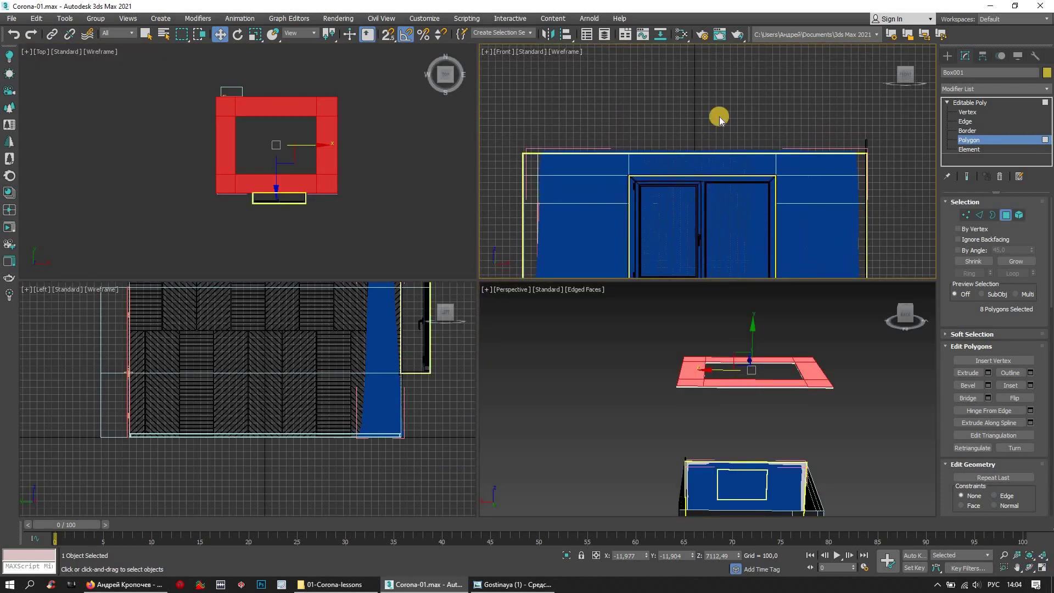
{"action": "scroll", "coordinate": [720, 109], "scroll_direction": "down", "scroll_amount": 4}
{"action": "middle_click_drag", "start_coordinate": [717, 75], "coordinate": [725, 172]}
{"action": "scroll", "coordinate": [722, 150], "scroll_direction": "up", "scroll_amount": 4}
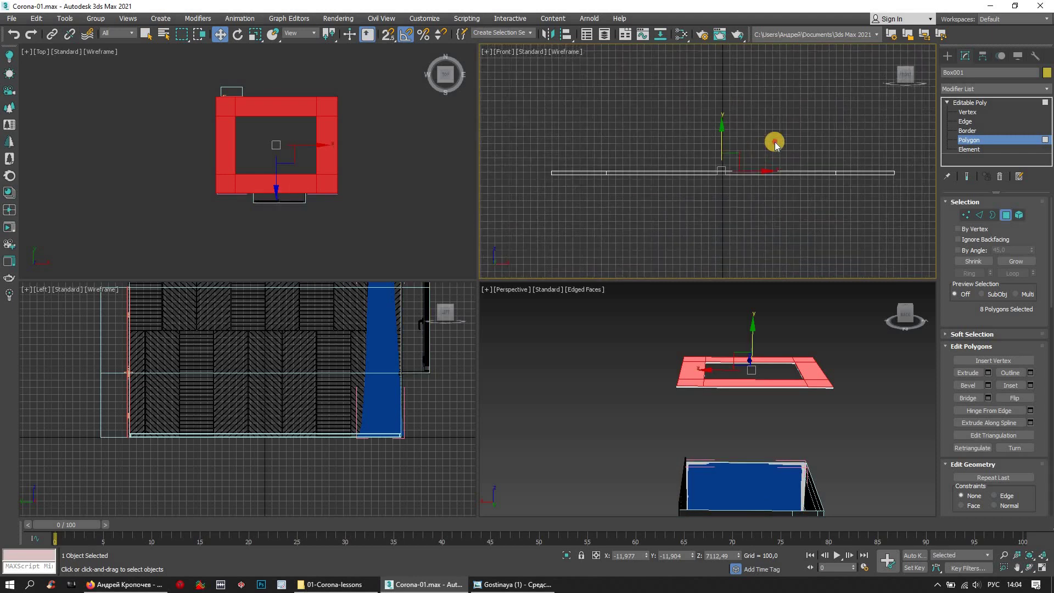
- Reselect all eight frame polygons with a window selection in Front view, then maximize Perspective
{"action": "key", "text": "ctrl+d"}
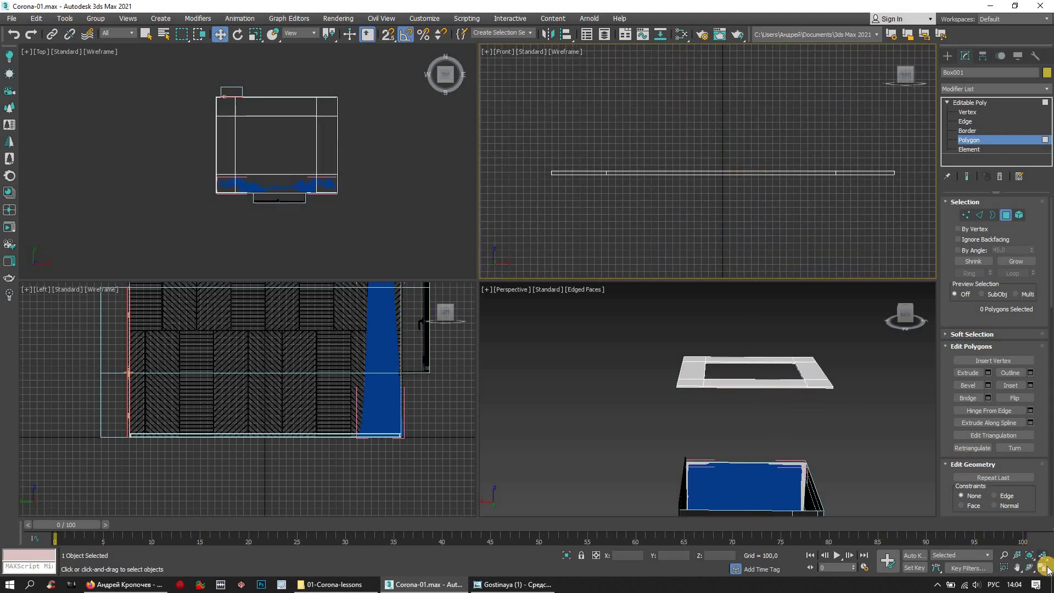
{"action": "left_click_drag", "start_coordinate": [517, 119], "coordinate": [700, 160]}
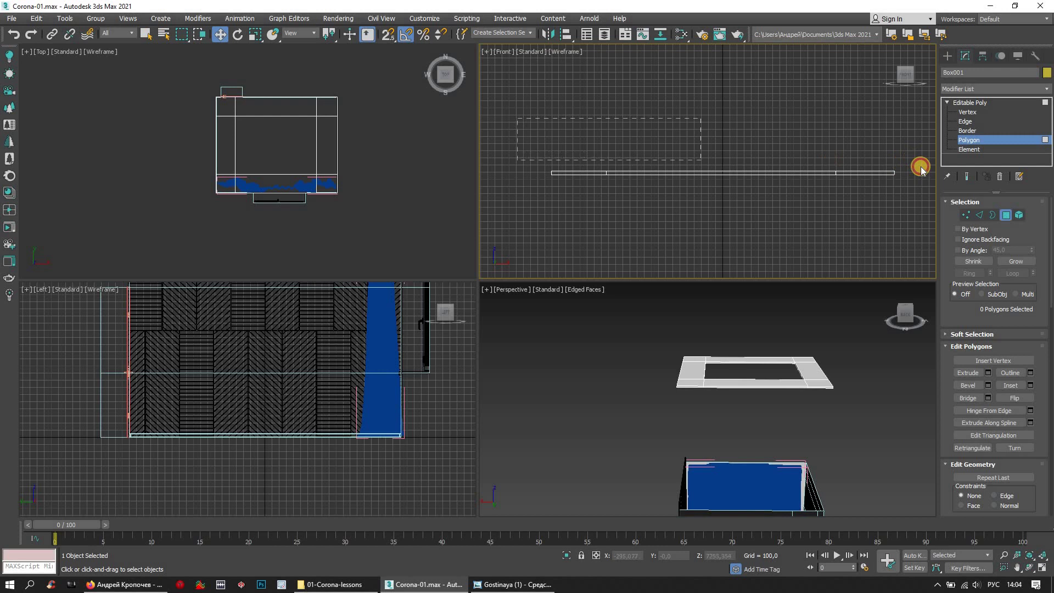
{"action": "left_click_drag", "start_coordinate": [922, 175], "coordinate": [857, 181]}
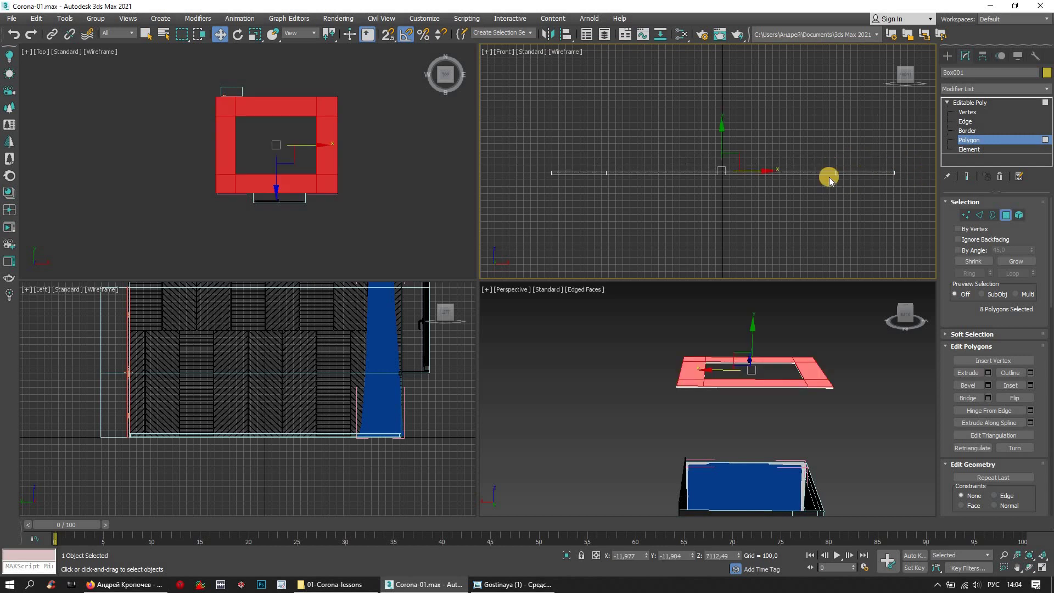
{"action": "left_click_drag", "start_coordinate": [903, 176], "coordinate": [908, 176]}
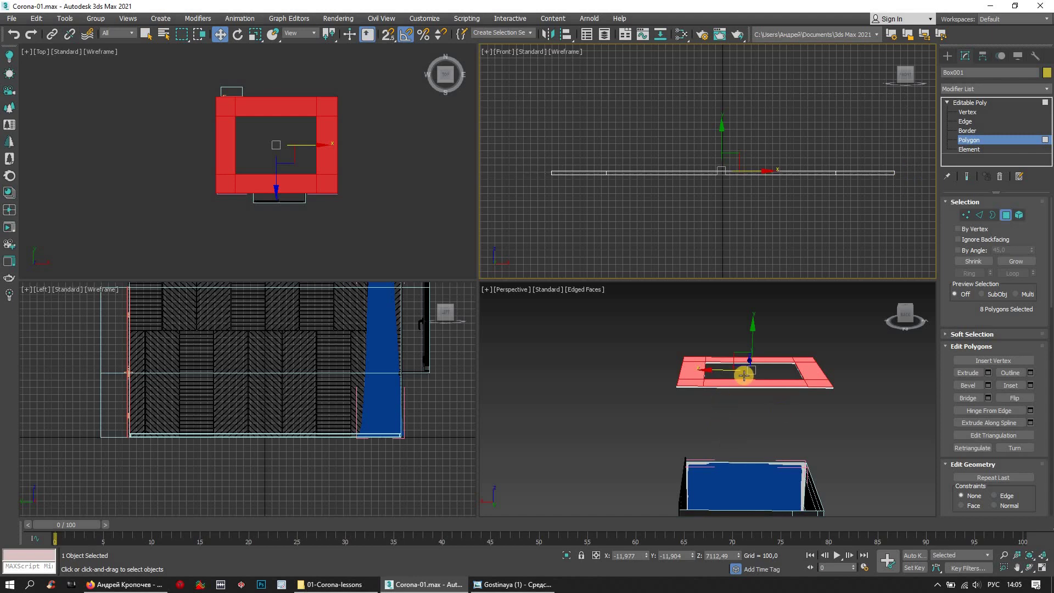
{"action": "right_click", "coordinate": [612, 365]}
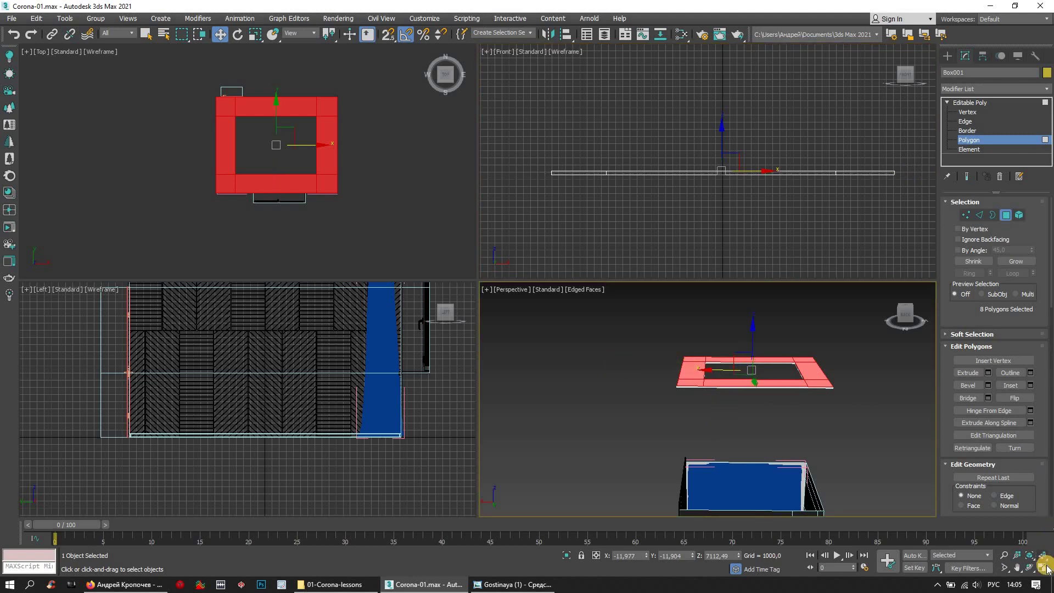
{"action": "left_click", "coordinate": [1042, 568]}
{"action": "mouse_move", "coordinate": [604, 190]}
{"action": "middle_mouse_down", "text": "alt"}
{"action": "mouse_move", "coordinate": [696, 178]}
{"action": "mouse_move", "coordinate": [607, 229]}
{"action": "mouse_move", "coordinate": [717, 106]}
{"action": "middle_mouse_up", "text": "alt"}
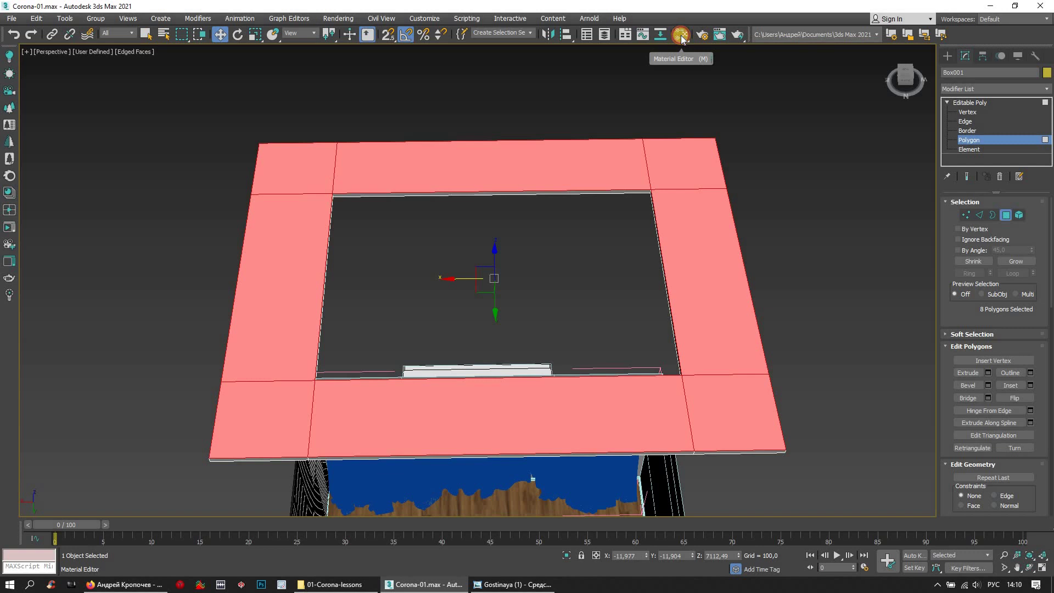
- Open the Compact Material Editor with 6 X 4 sample slots and copy the yellow material to another slot
{"action": "left_click", "coordinate": [681, 36]}
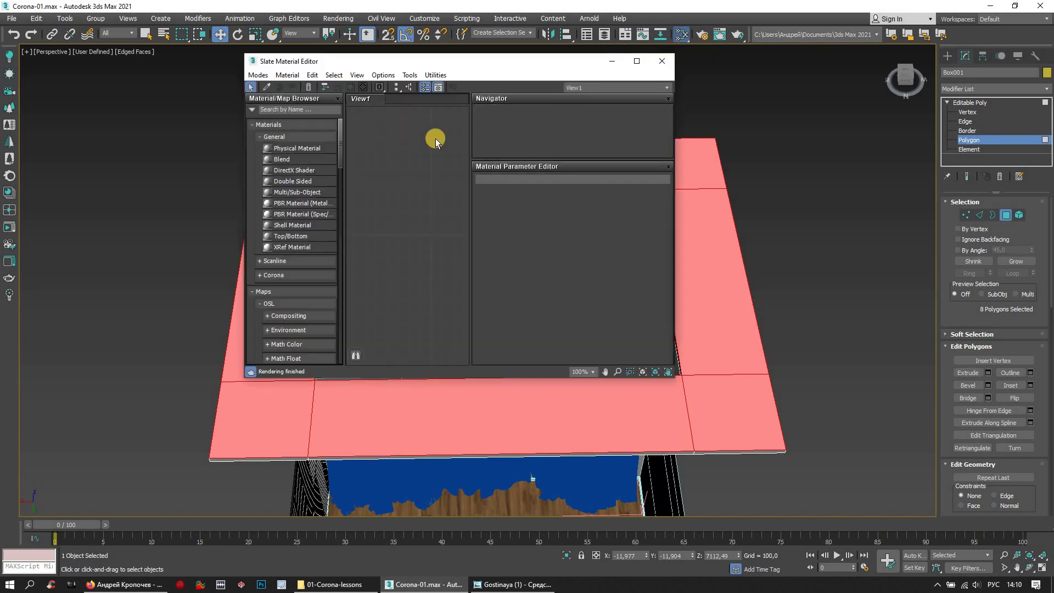
{"action": "left_click", "coordinate": [259, 76]}
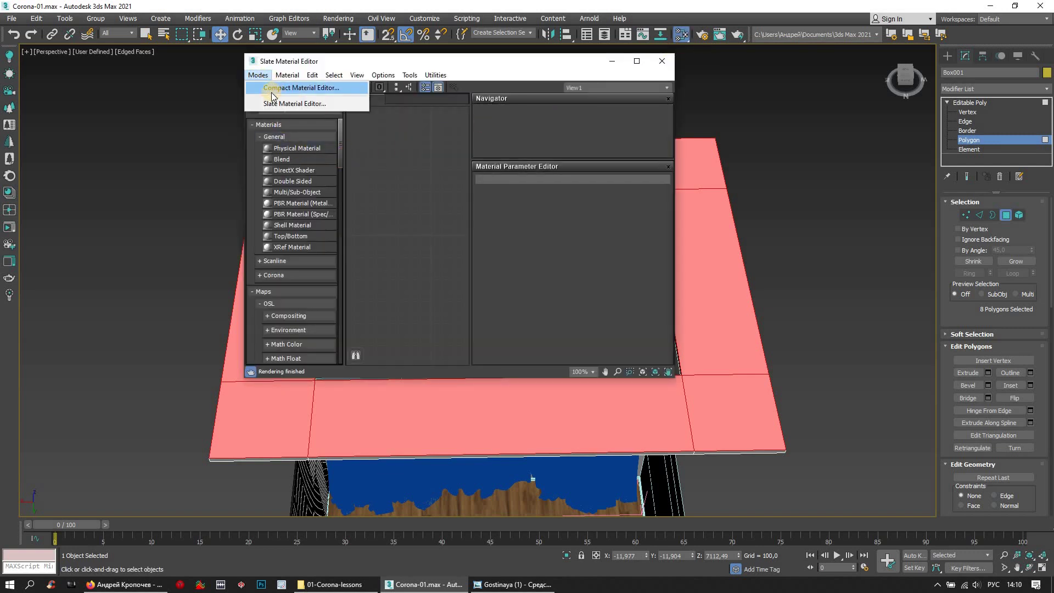
{"action": "left_click", "coordinate": [291, 88]}
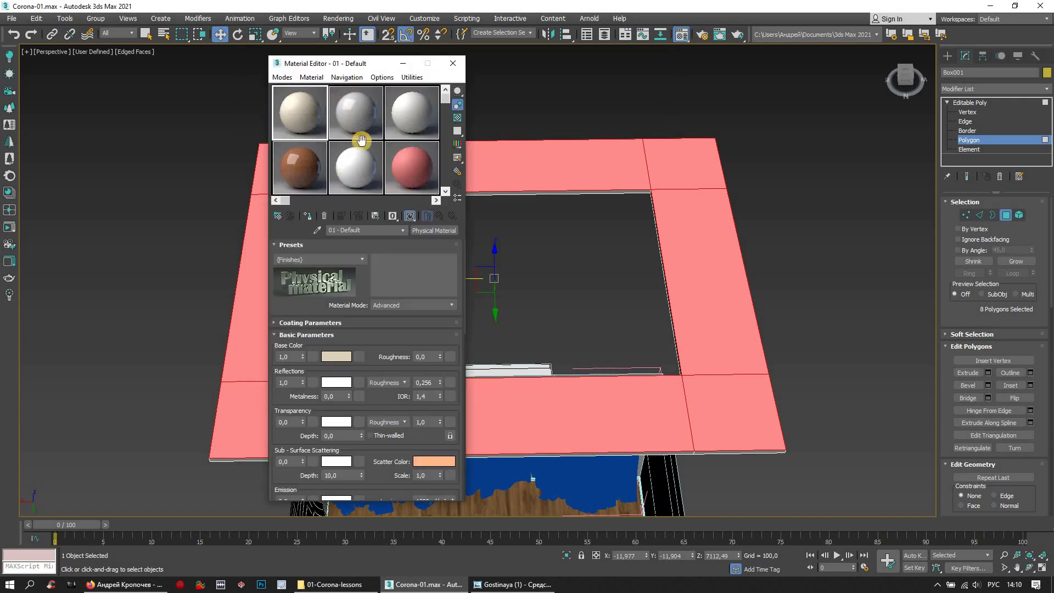
{"action": "right_click", "coordinate": [295, 112]}
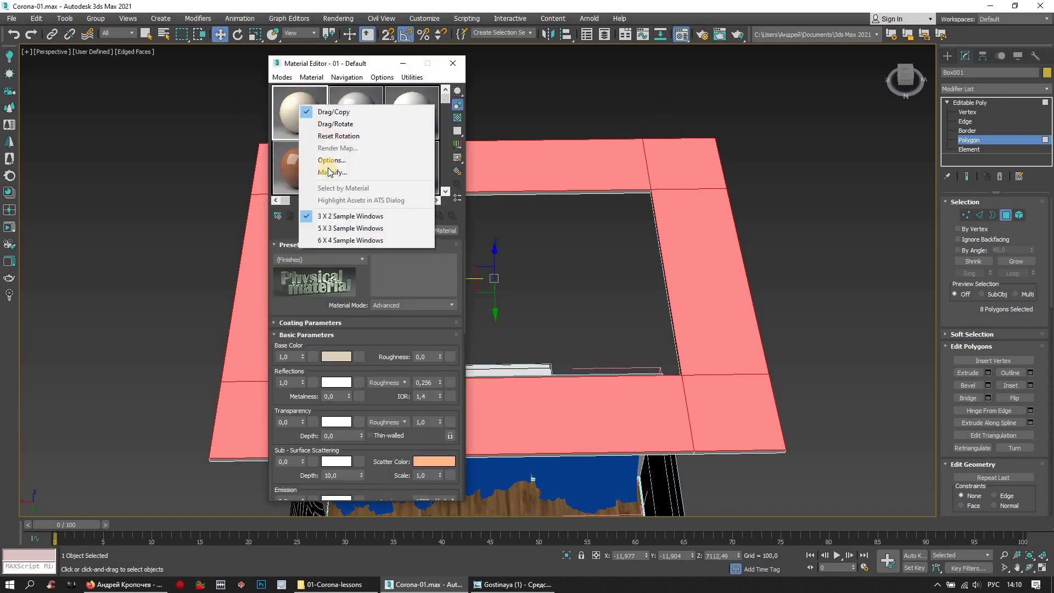
{"action": "left_click", "coordinate": [335, 242]}
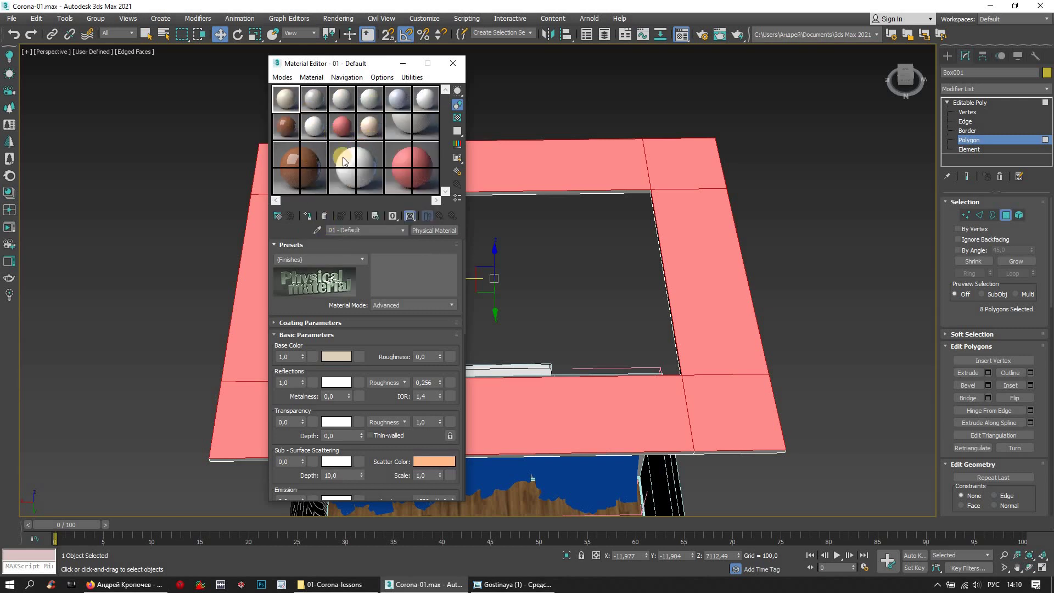
{"action": "left_click_drag", "start_coordinate": [287, 189], "coordinate": [398, 126]}
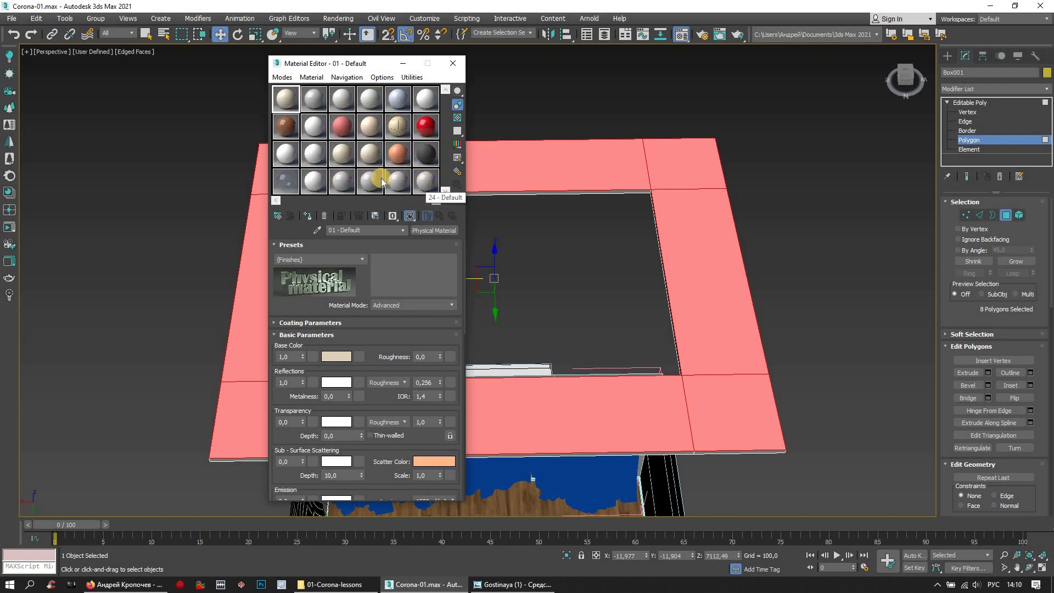
- Make sample slot 24 a CoronaLightMtl at intensity 3.0 and assign it to the frame polygons
{"action": "left_click", "coordinate": [426, 184]}
{"action": "left_click", "coordinate": [429, 232]}
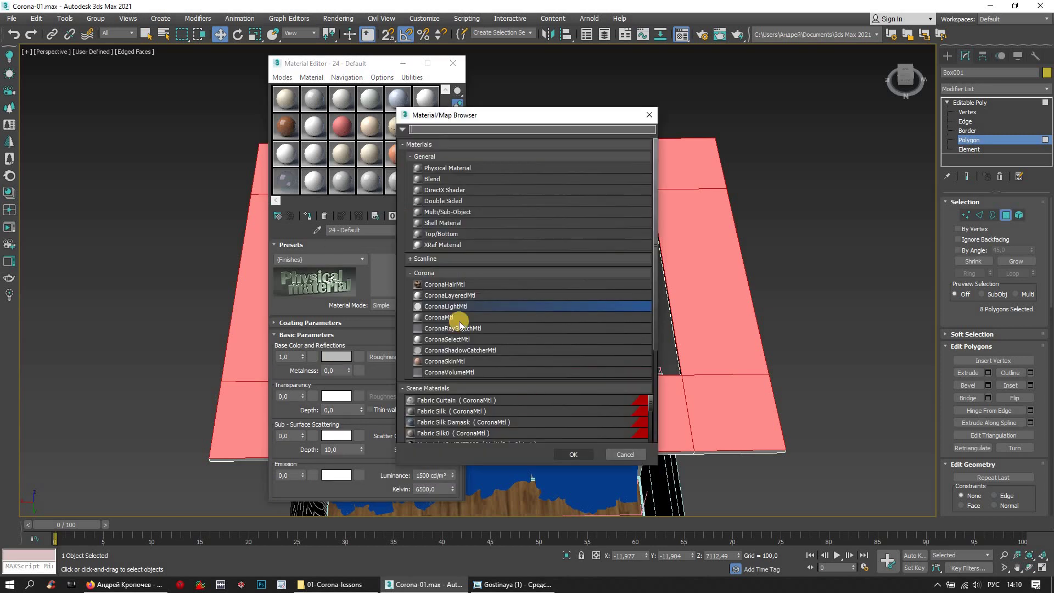
{"action": "left_click", "coordinate": [453, 307]}
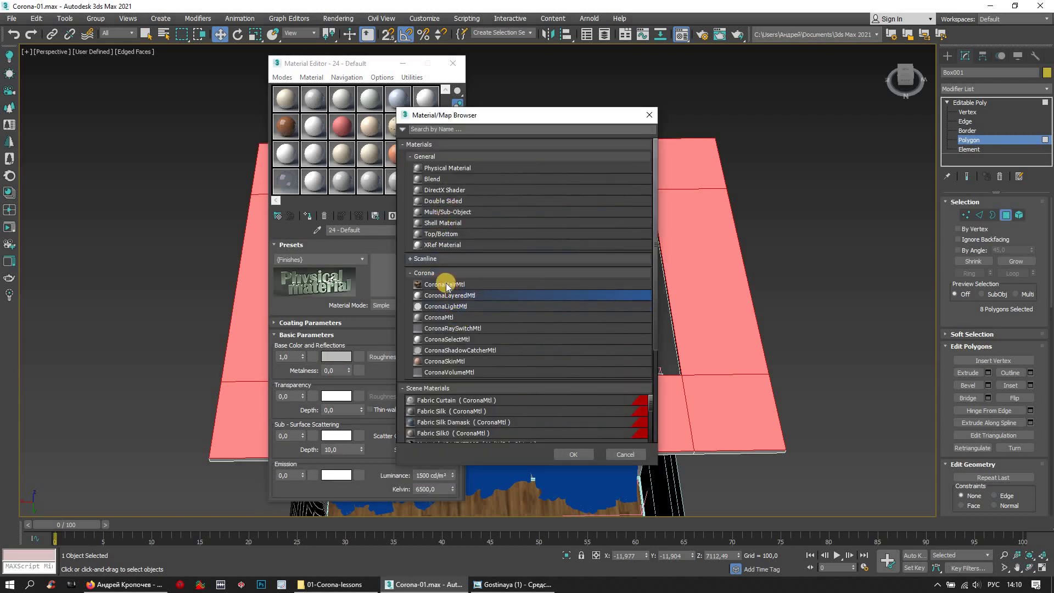
{"action": "left_click", "coordinate": [421, 273]}
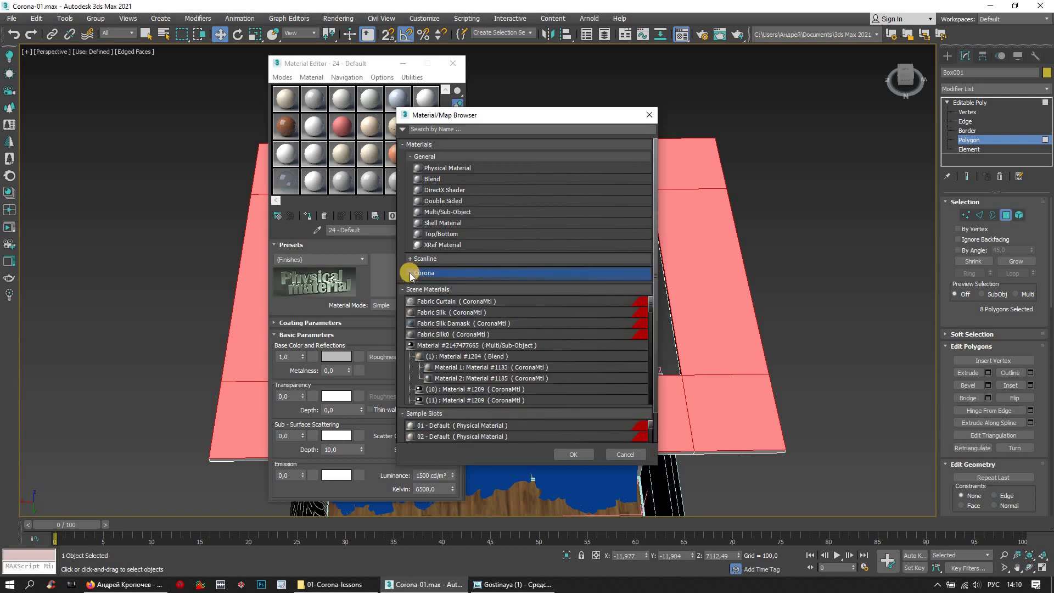
{"action": "left_click", "coordinate": [411, 273]}
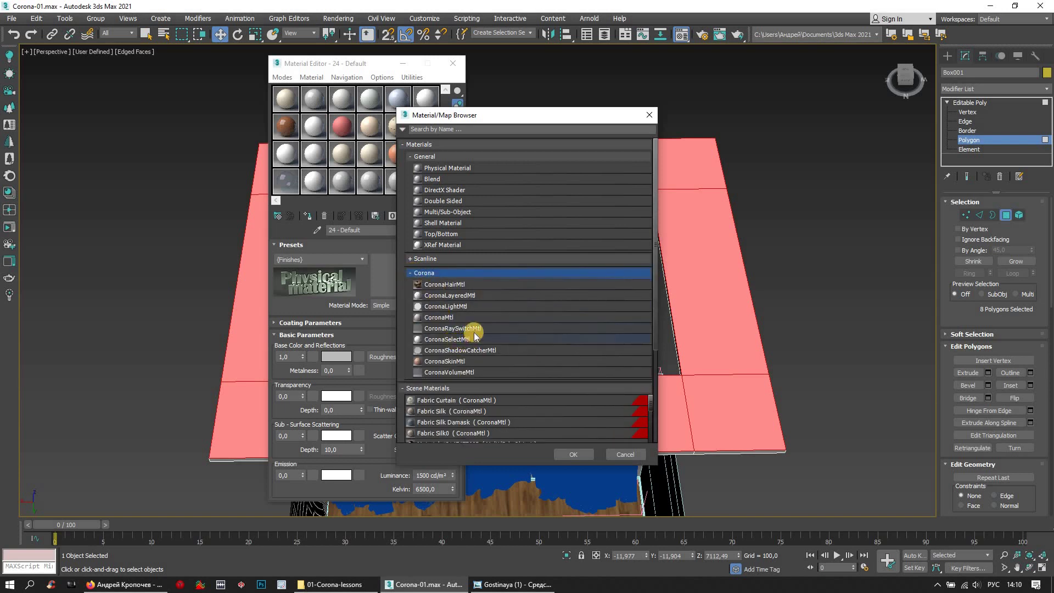
{"action": "double_click", "coordinate": [460, 308]}
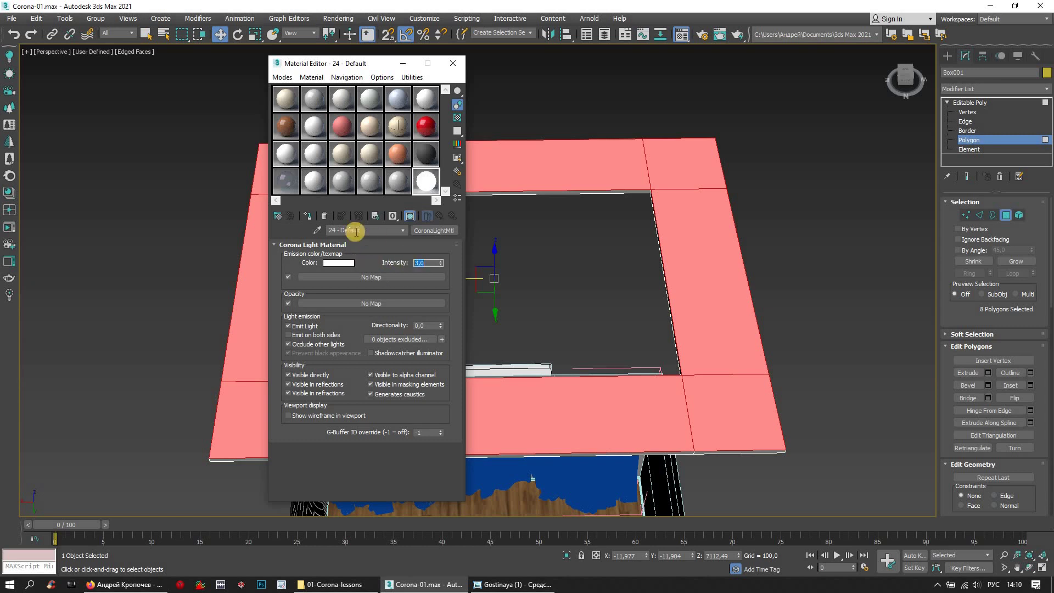
{"action": "left_click", "coordinate": [308, 216]}
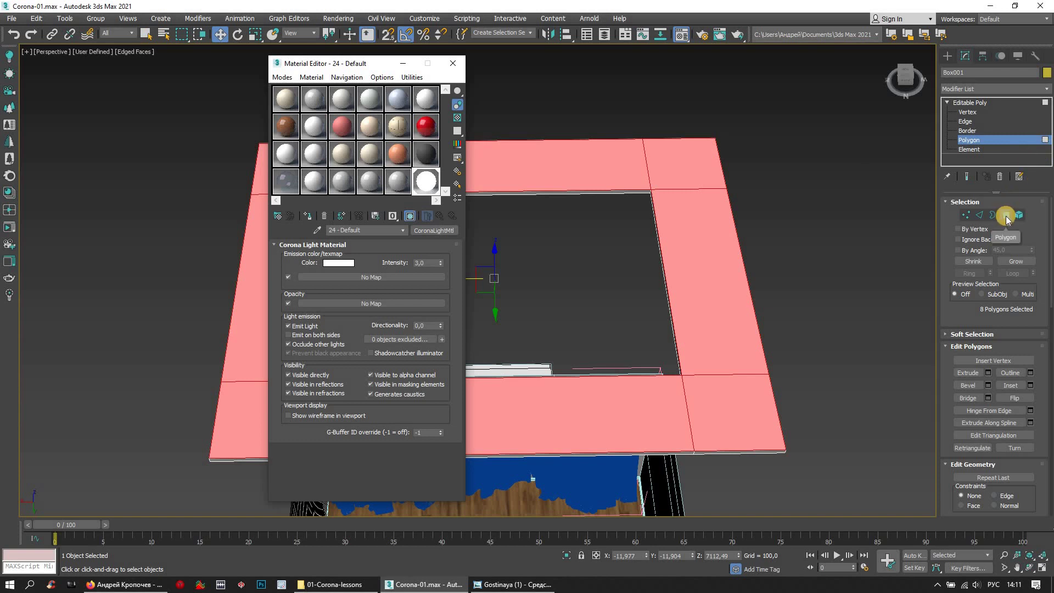
- Exit Polygon mode and close the Material Editor
{"action": "left_click", "coordinate": [1007, 216]}
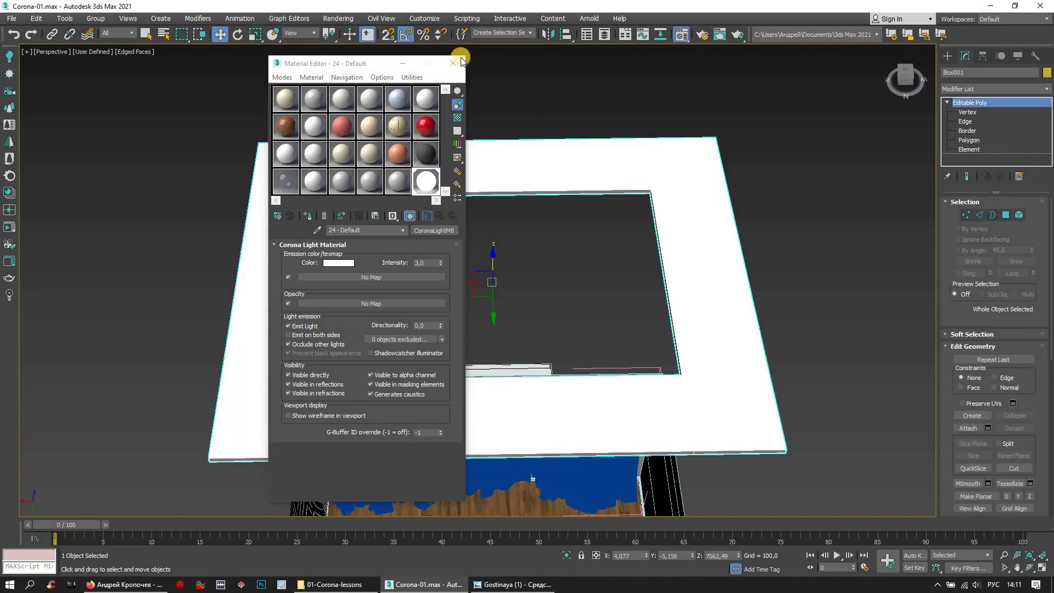
{"action": "key", "text": "m"}
{"action": "scroll", "coordinate": [690, 212], "scroll_direction": "down", "scroll_amount": 10}
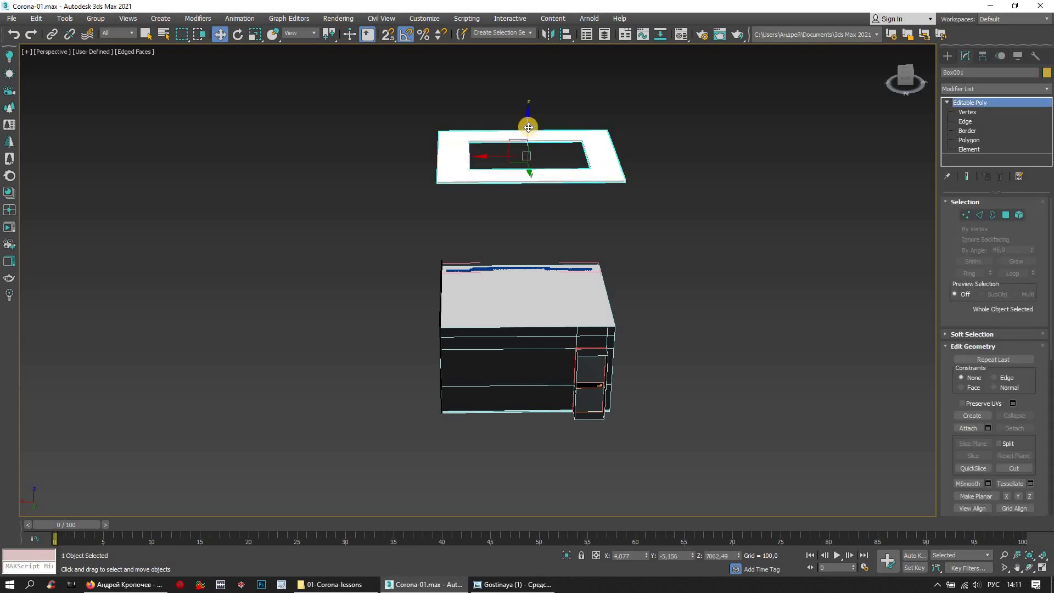
- Lower the white ceiling frame down onto the top of the room box
{"action": "left_click_drag", "start_coordinate": [523, 206], "coordinate": [575, 319]}
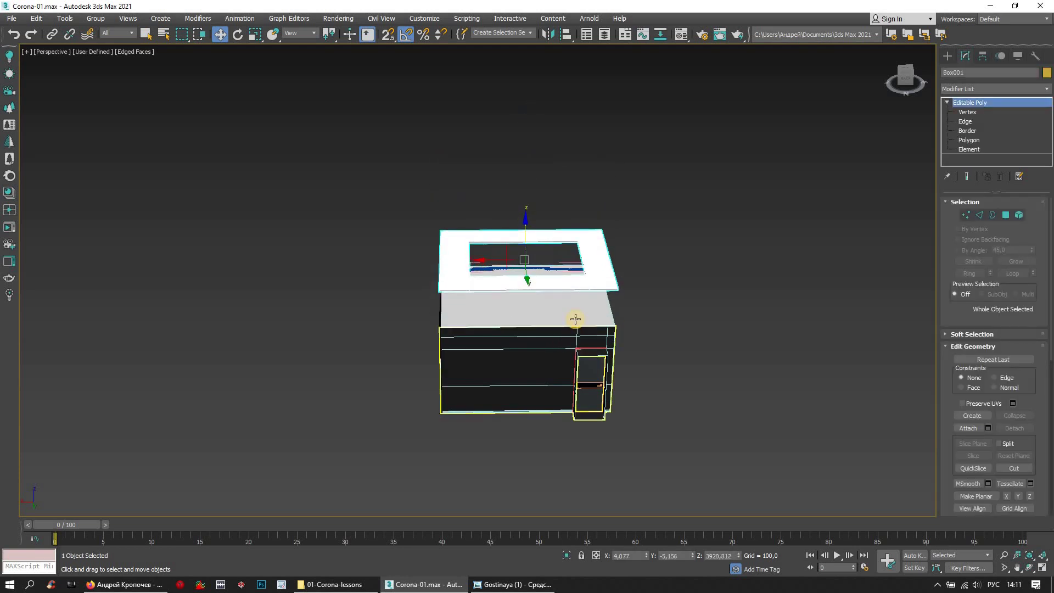
{"action": "middle_click_drag", "start_coordinate": [572, 309], "coordinate": [560, 313], "text": "alt"}
{"action": "scroll", "coordinate": [501, 304], "scroll_direction": "up", "scroll_amount": 5}
{"action": "scroll", "coordinate": [502, 298], "scroll_direction": "up", "scroll_amount": 4}
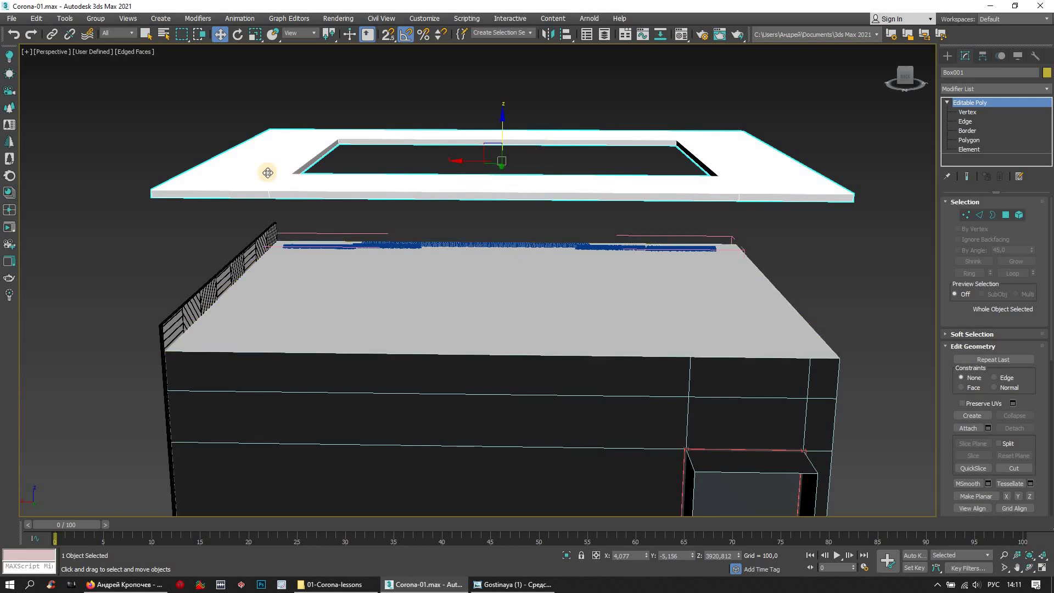
- Hide everything except the frame and room box, then keep only the frame selected
{"action": "left_click", "coordinate": [348, 295], "text": "ctrl"}
{"action": "right_click", "coordinate": [349, 295]}
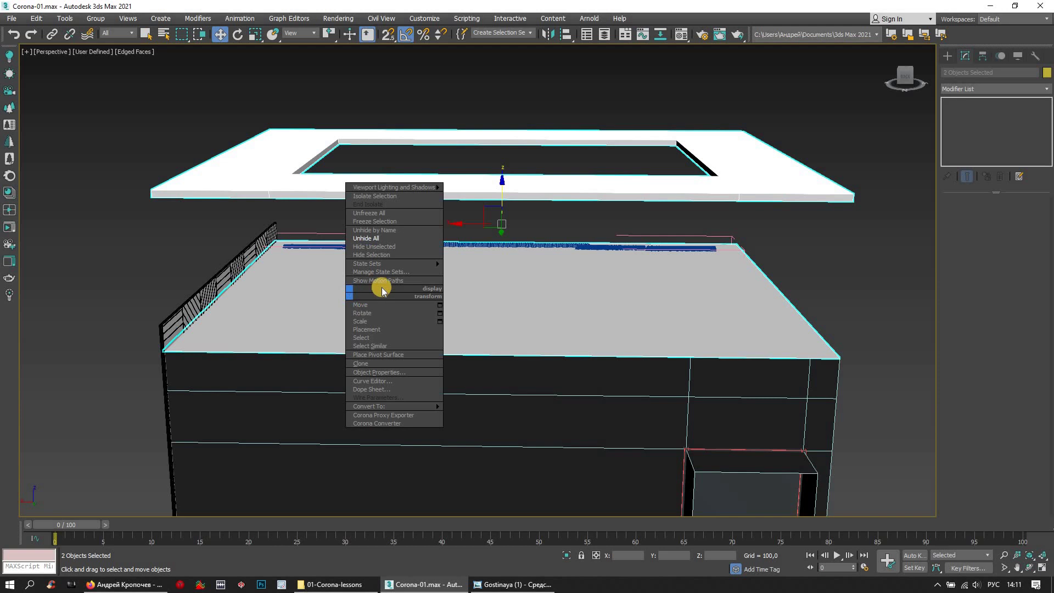
{"action": "left_click", "coordinate": [397, 247]}
{"action": "left_click", "coordinate": [467, 182]}
{"action": "scroll", "coordinate": [555, 199], "scroll_direction": "down", "scroll_amount": 3}
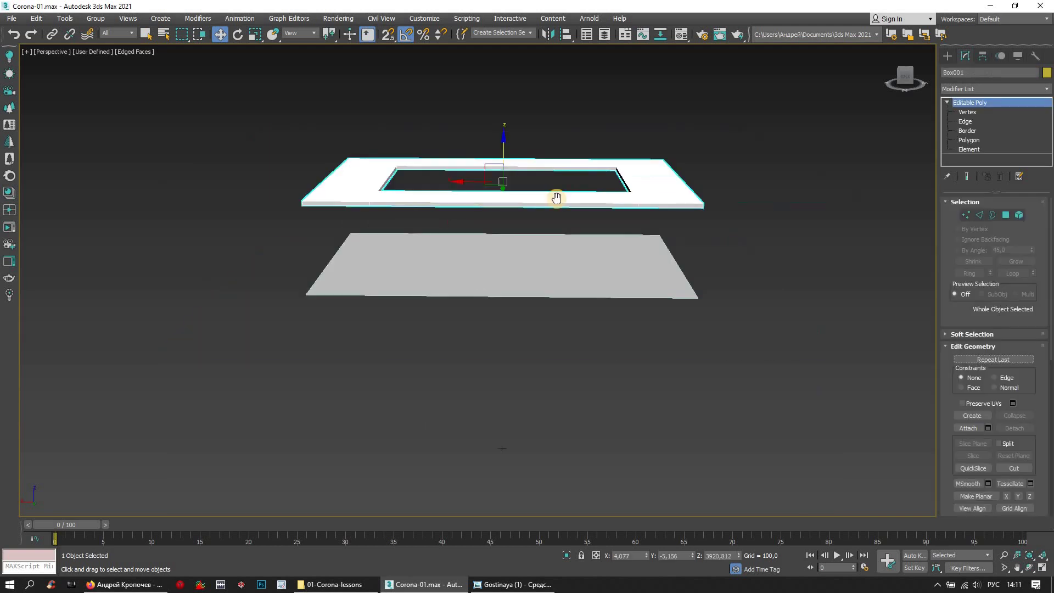
{"action": "scroll", "coordinate": [538, 141], "scroll_direction": "down", "scroll_amount": 2}
{"action": "mouse_move", "coordinate": [556, 121]}
{"action": "middle_mouse_down", "text": "alt"}
{"action": "mouse_move", "coordinate": [600, 212]}
{"action": "mouse_move", "coordinate": [557, 243]}
{"action": "mouse_move", "coordinate": [565, 230]}
{"action": "mouse_move", "coordinate": [614, 308]}
{"action": "mouse_move", "coordinate": [565, 247]}
{"action": "mouse_move", "coordinate": [513, 247]}
{"action": "mouse_move", "coordinate": [545, 231]}
{"action": "mouse_move", "coordinate": [548, 205]}
{"action": "mouse_move", "coordinate": [553, 226]}
{"action": "mouse_move", "coordinate": [1049, 583]}
{"action": "middle_mouse_up", "text": "alt"}
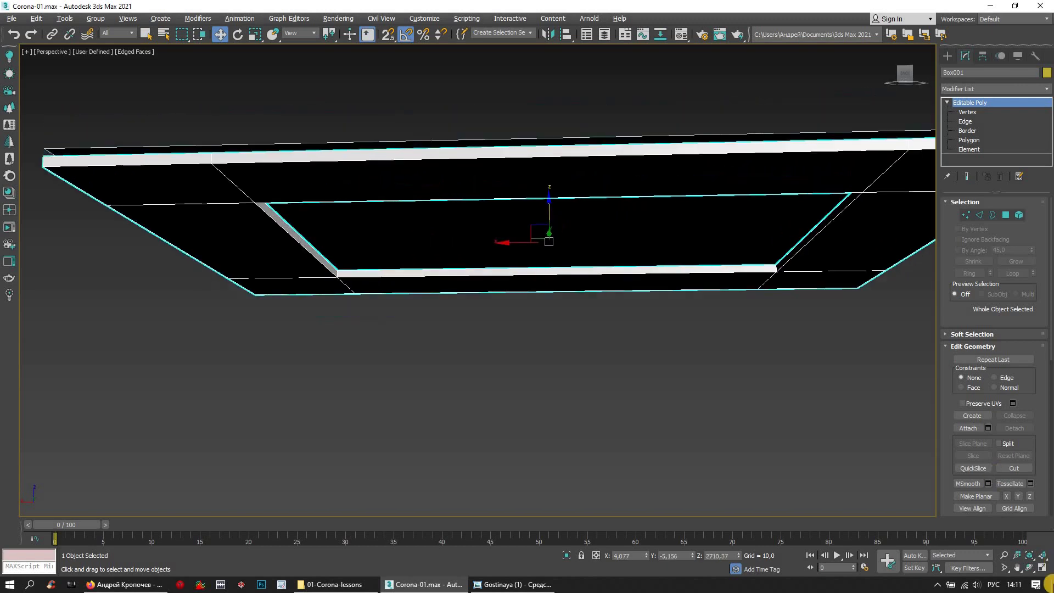
- In a maximized Front view, nudge the frame up slightly to about Z 2733.4
{"action": "left_click", "coordinate": [1048, 567]}
{"action": "mouse_move", "coordinate": [680, 134]}
{"action": "middle_mouse_down"}
{"action": "mouse_move", "coordinate": [661, 205]}
{"action": "mouse_move", "coordinate": [668, 142]}
{"action": "middle_mouse_up"}
{"action": "scroll", "coordinate": [668, 143], "scroll_direction": "up", "scroll_amount": 2}
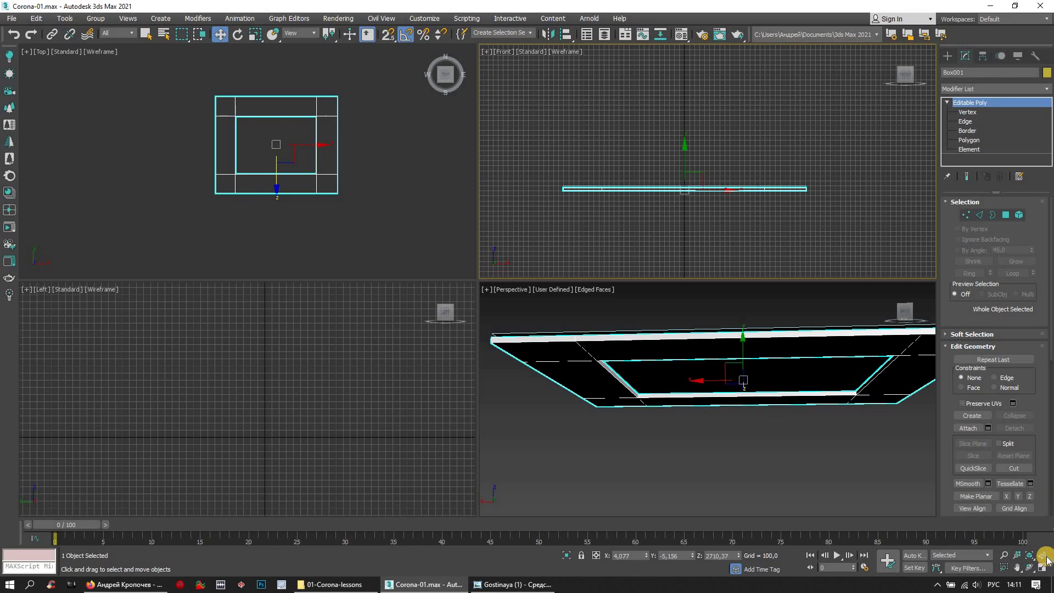
{"action": "key", "text": "alt+w"}
{"action": "scroll", "coordinate": [513, 311], "scroll_direction": "up", "scroll_amount": 3}
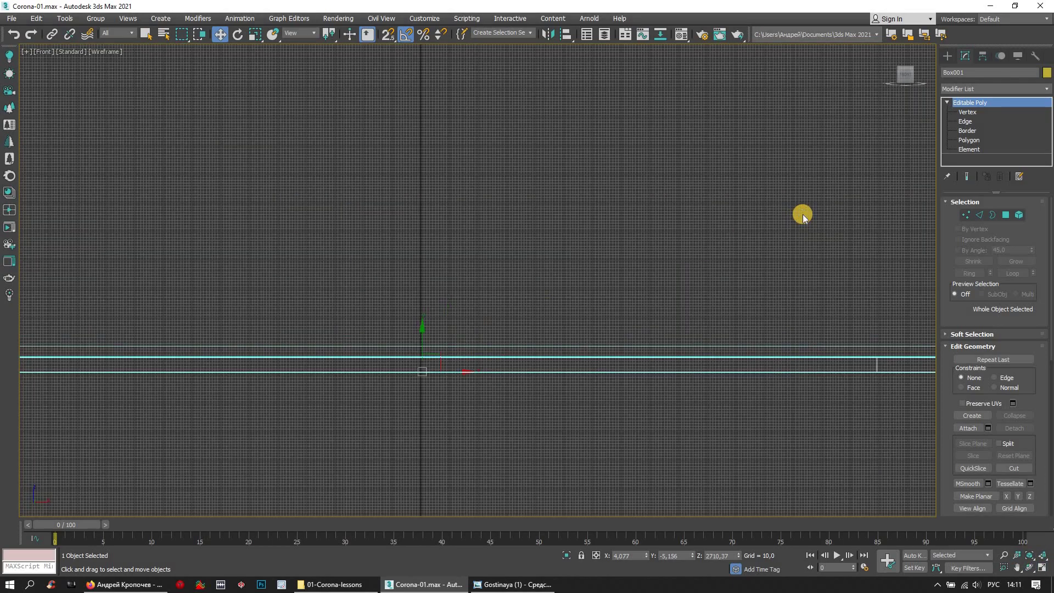
{"action": "middle_click_drag", "start_coordinate": [802, 214], "coordinate": [751, 248]}
{"action": "scroll", "coordinate": [751, 247], "scroll_direction": "down", "scroll_amount": 2}
{"action": "scroll", "coordinate": [731, 245], "scroll_direction": "up", "scroll_amount": 2}
{"action": "left_click_drag", "start_coordinate": [730, 261], "coordinate": [736, 239]}
{"action": "left_click", "coordinate": [1035, 569]}
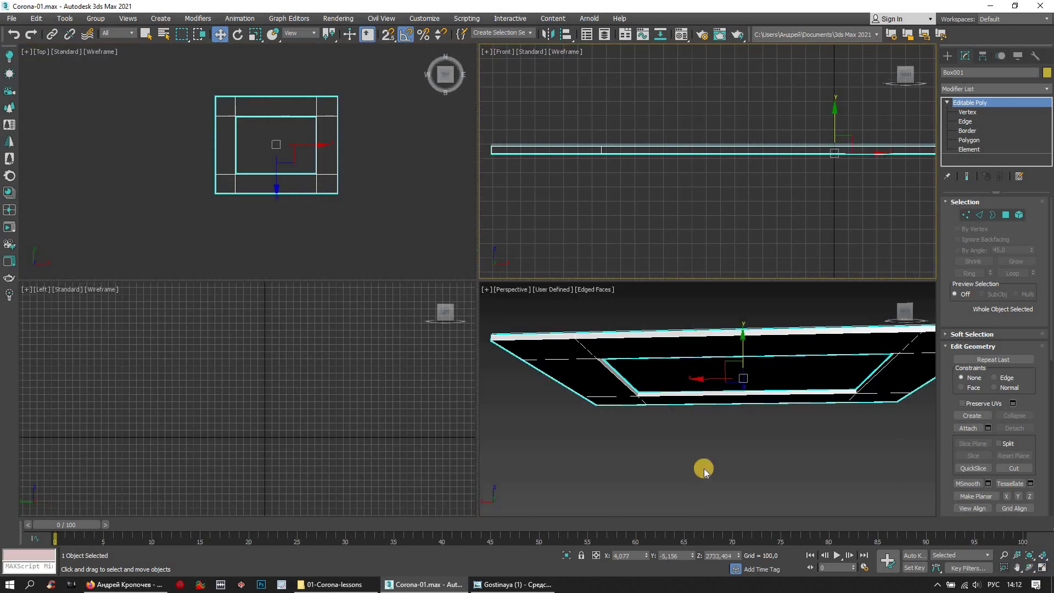
- Unhide all hidden room objects and maximize the Perspective view
{"action": "right_click", "coordinate": [690, 459]}
{"action": "right_click", "coordinate": [689, 441]}
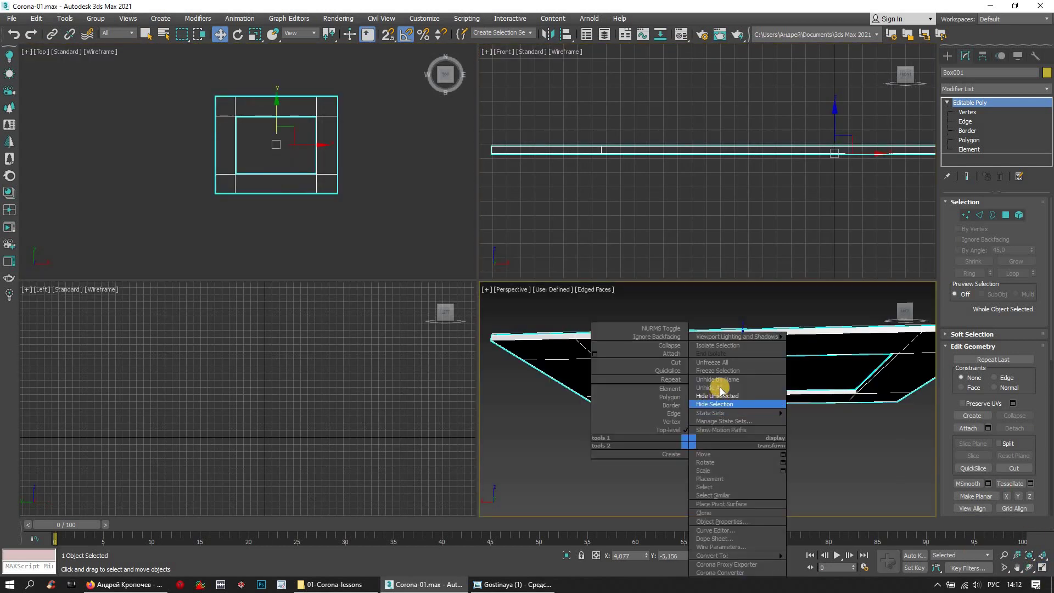
{"action": "left_click", "coordinate": [708, 387]}
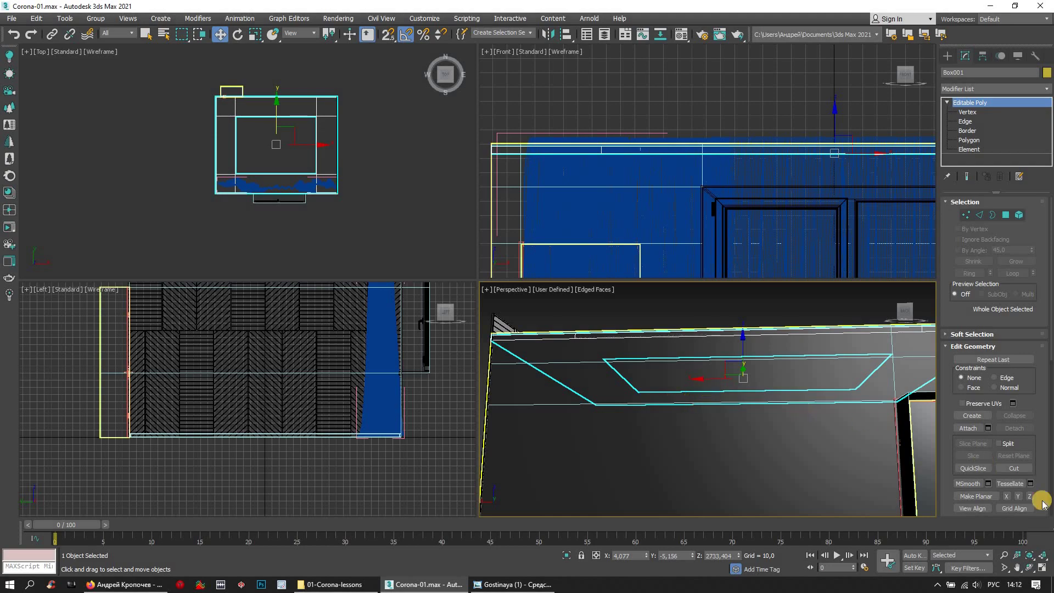
{"action": "key", "text": "alt+w"}
{"action": "scroll", "coordinate": [559, 388], "scroll_direction": "up", "scroll_amount": 5}
{"action": "scroll", "coordinate": [559, 388], "scroll_direction": "up", "scroll_amount": 2}
{"action": "scroll", "coordinate": [557, 387], "scroll_direction": "up", "scroll_amount": 2}
{"action": "scroll", "coordinate": [556, 386], "scroll_direction": "up", "scroll_amount": 1}
{"action": "scroll", "coordinate": [556, 386], "scroll_direction": "up", "scroll_amount": 2}
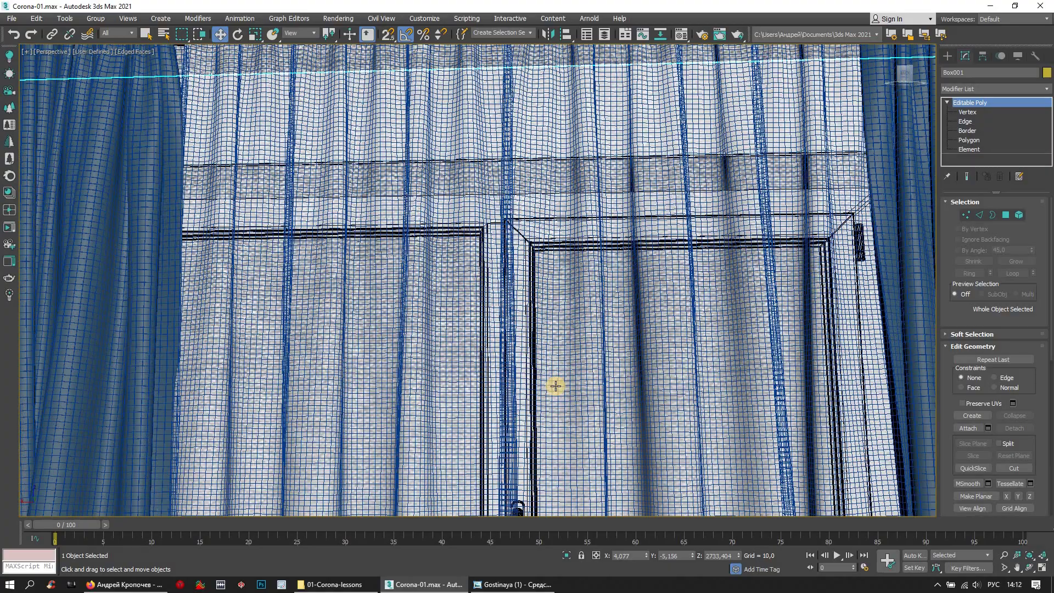
{"action": "scroll", "coordinate": [605, 333], "scroll_direction": "down", "scroll_amount": 3}
- Zoom in on the frame, ceiling and curtains, then compare against the Gostinaya (1) reference render
{"action": "middle_click_drag", "start_coordinate": [435, 305], "coordinate": [561, 280]}
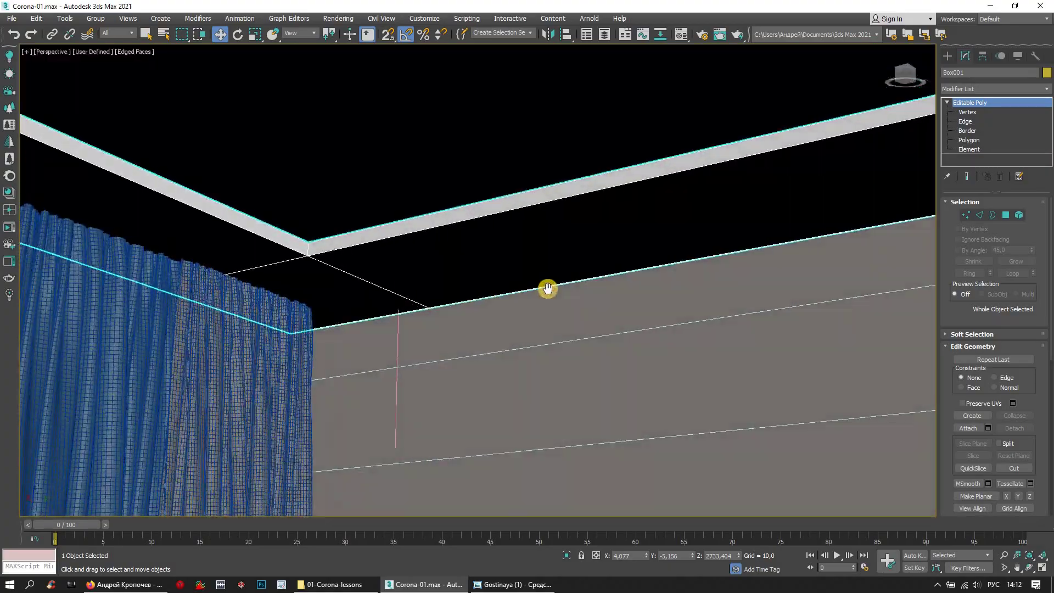
{"action": "scroll", "coordinate": [561, 280], "scroll_direction": "down", "scroll_amount": 1}
{"action": "scroll", "coordinate": [538, 297], "scroll_direction": "down", "scroll_amount": 2}
{"action": "scroll", "coordinate": [484, 306], "scroll_direction": "up", "scroll_amount": 2}
{"action": "scroll", "coordinate": [473, 311], "scroll_direction": "up", "scroll_amount": 2}
{"action": "scroll", "coordinate": [490, 294], "scroll_direction": "down", "scroll_amount": 3}
{"action": "scroll", "coordinate": [492, 303], "scroll_direction": "down", "scroll_amount": 1}
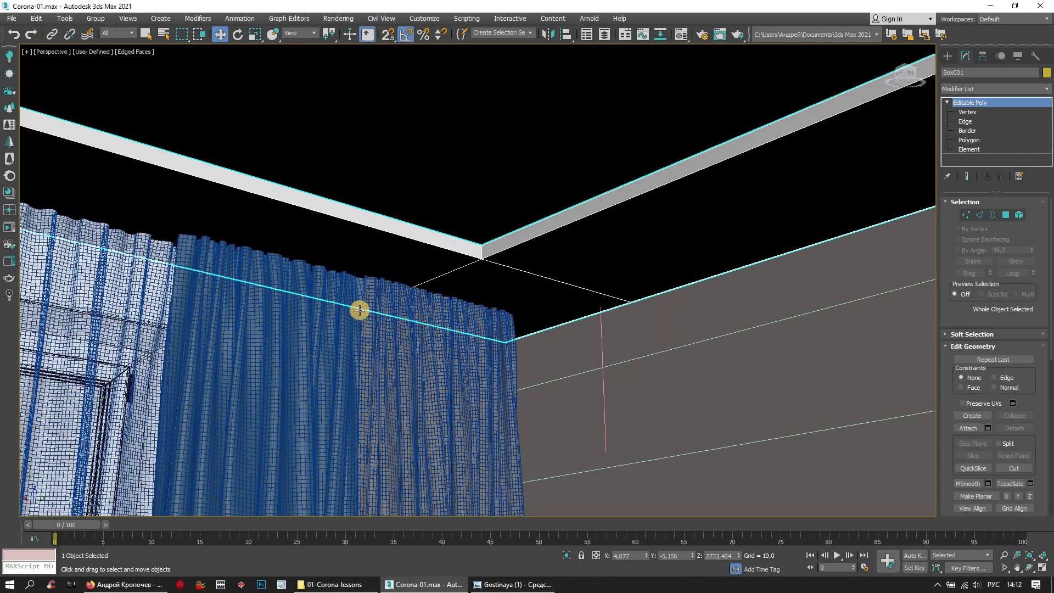
{"action": "left_click", "coordinate": [488, 584]}
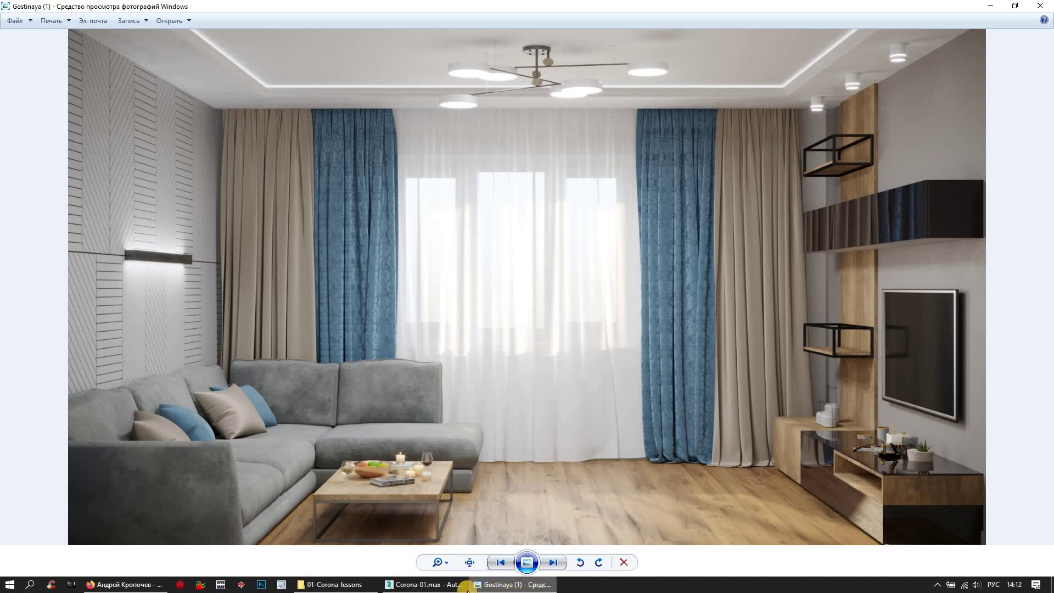
{"action": "key", "text": "alt+Tab"}
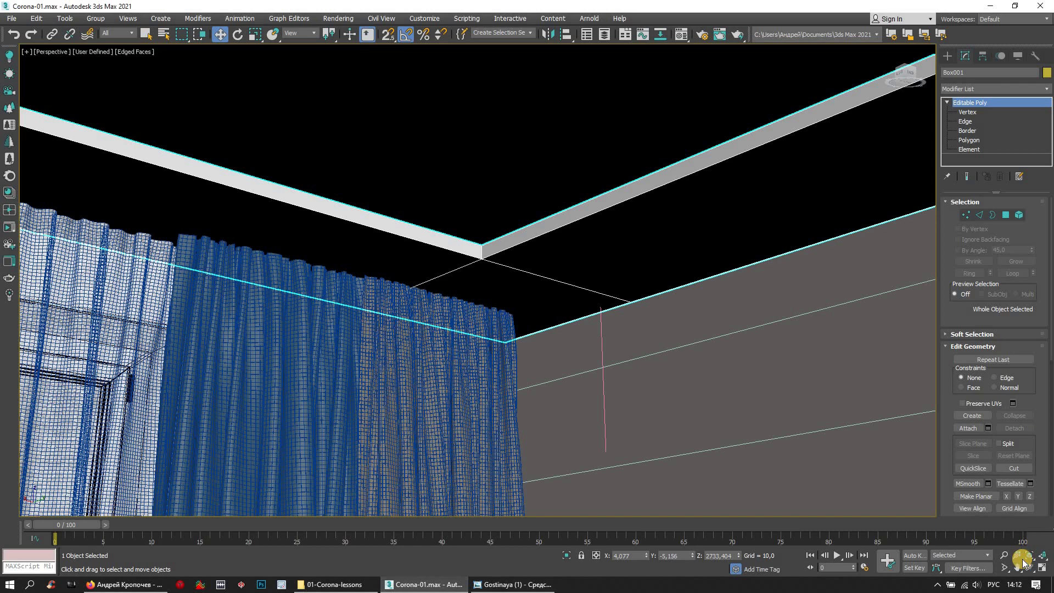
{"action": "key", "text": "alt+w"}
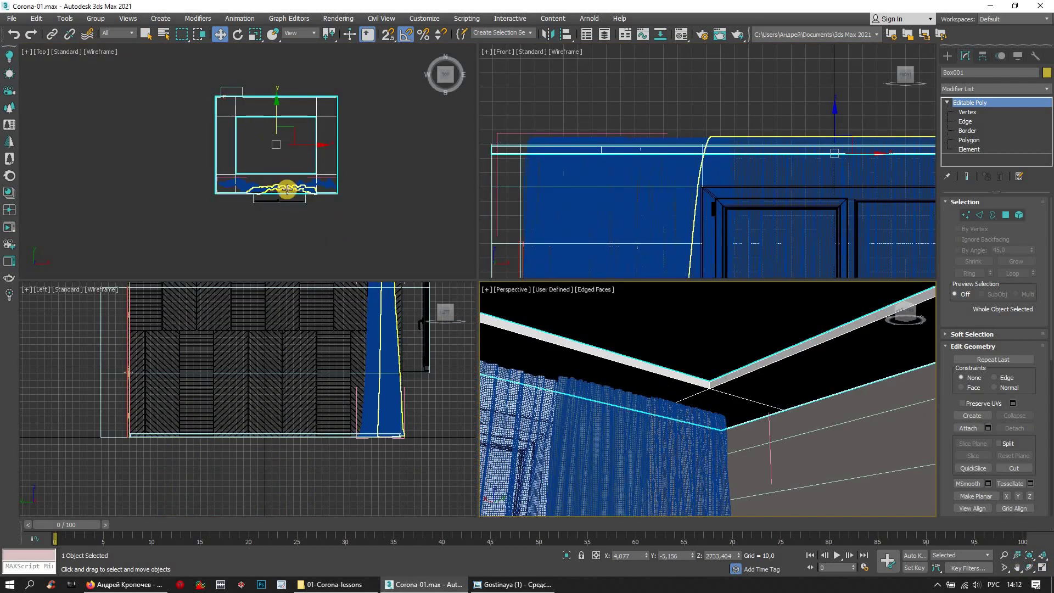
{"action": "scroll", "coordinate": [279, 181], "scroll_direction": "up", "scroll_amount": 2}
{"action": "scroll", "coordinate": [274, 176], "scroll_direction": "up", "scroll_amount": 3}
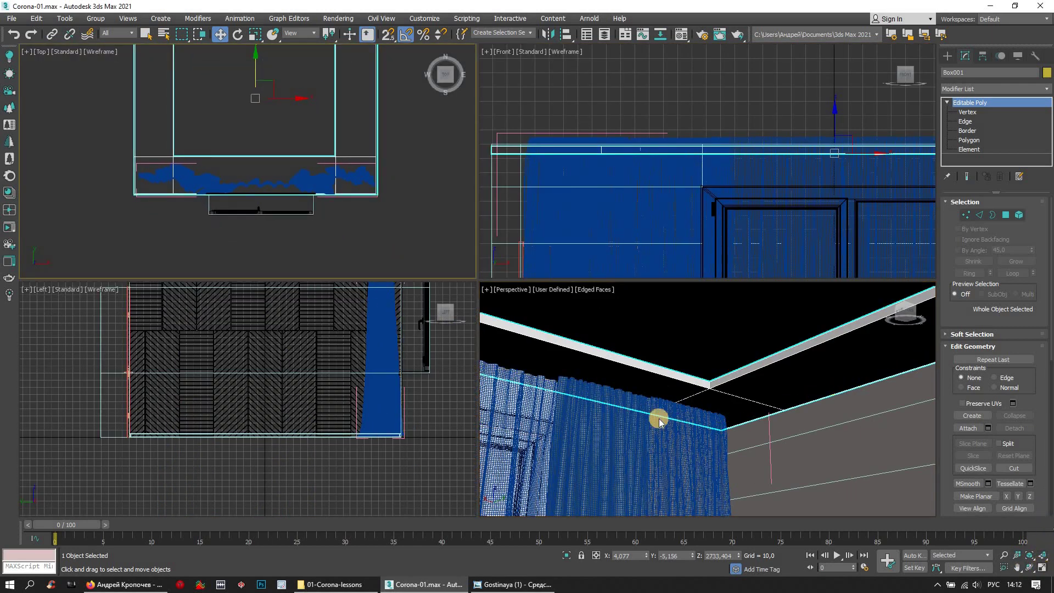
{"action": "key", "text": "alt+w"}
{"action": "scroll", "coordinate": [674, 236], "scroll_direction": "up", "scroll_amount": 2}
{"action": "scroll", "coordinate": [674, 236], "scroll_direction": "up", "scroll_amount": 2}
{"action": "scroll", "coordinate": [677, 239], "scroll_direction": "down", "scroll_amount": 2}
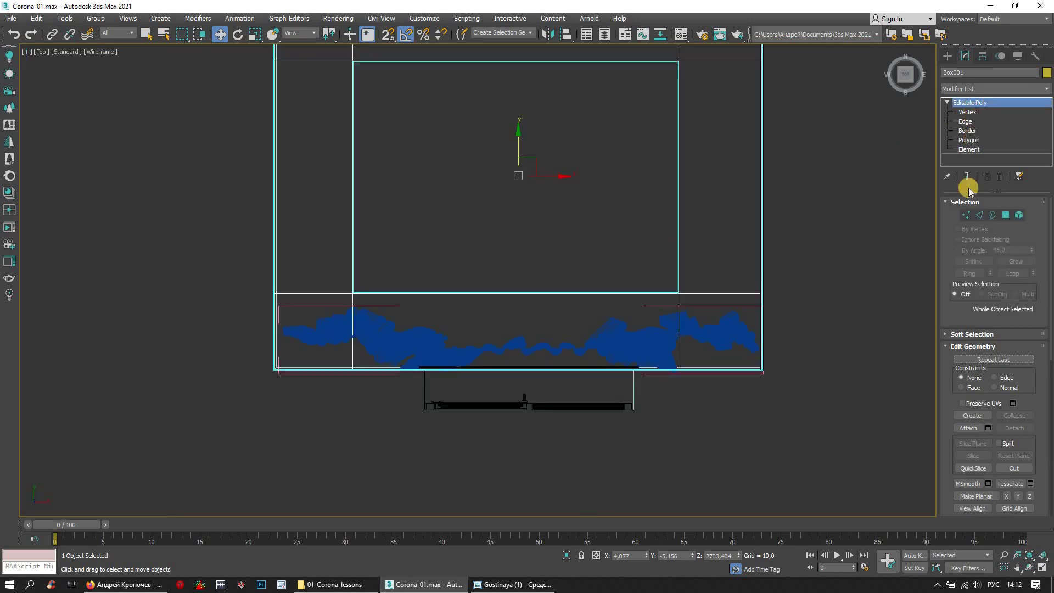
{"action": "left_click", "coordinate": [967, 215]}
{"action": "left_click_drag", "start_coordinate": [192, 259], "coordinate": [884, 443]}
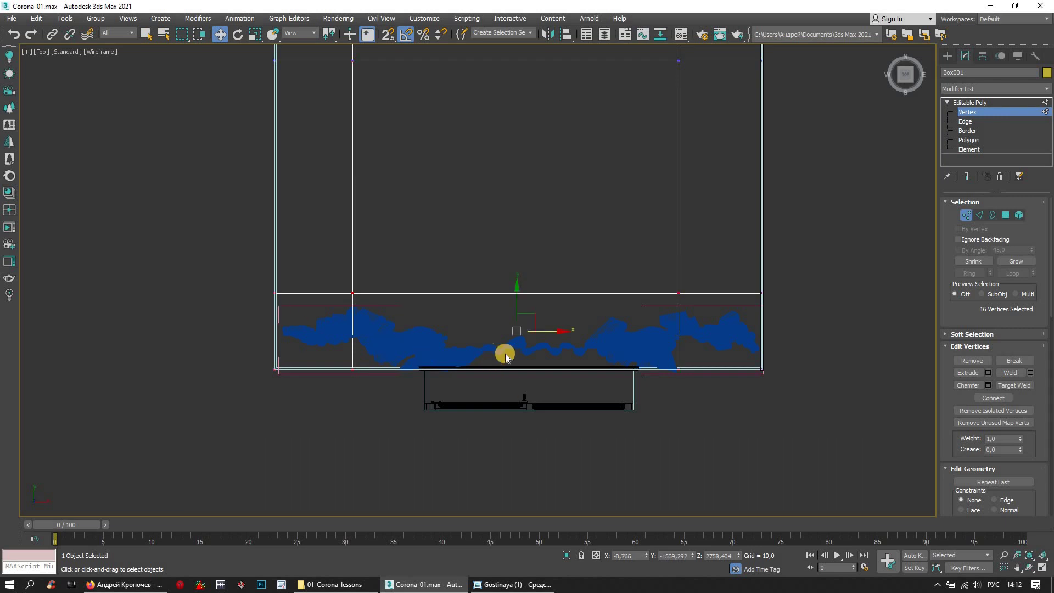
{"action": "scroll", "coordinate": [504, 351], "scroll_direction": "up", "scroll_amount": 1}
{"action": "left_click_drag", "start_coordinate": [538, 263], "coordinate": [658, 299]}
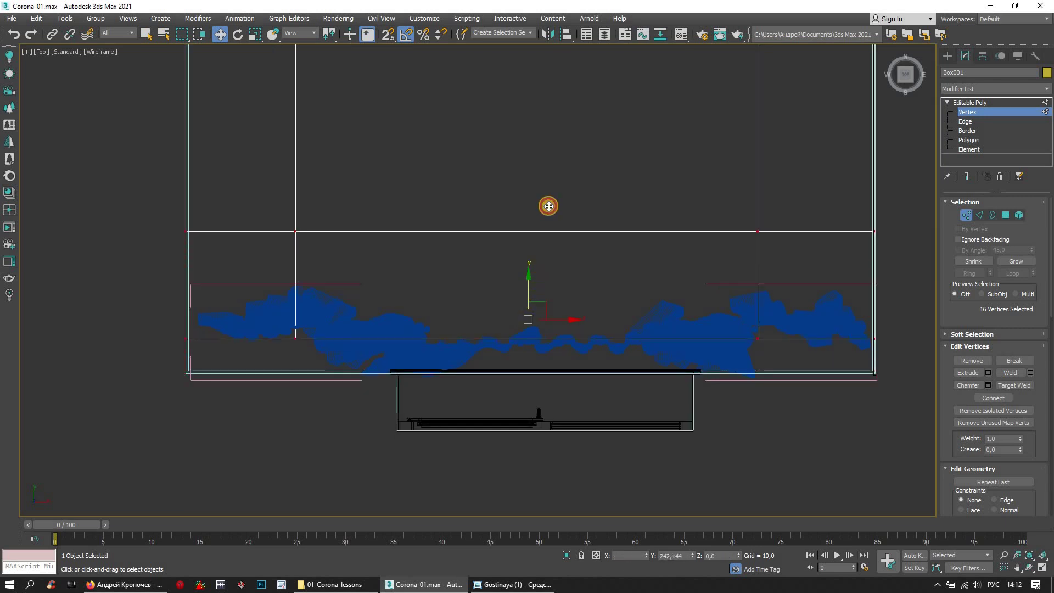
{"action": "key", "text": "ctrl+z"}
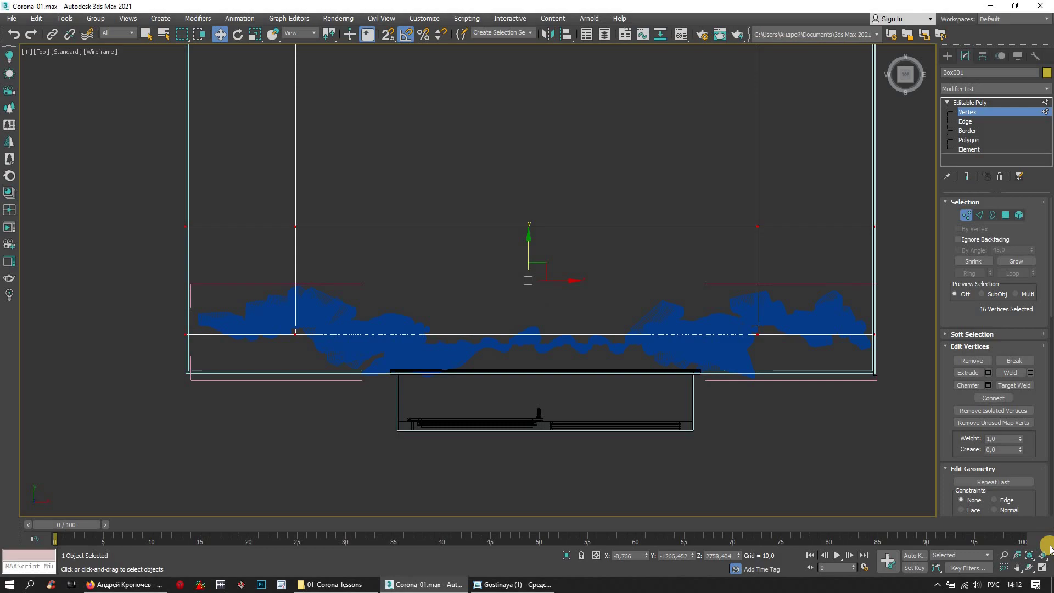
{"action": "left_click", "coordinate": [1041, 571]}
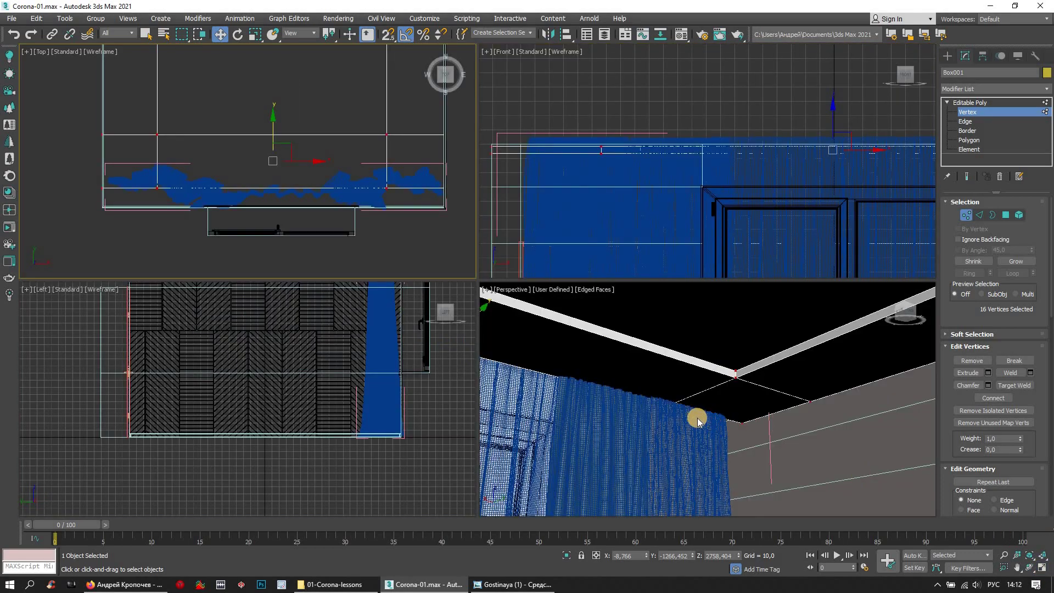
{"action": "mouse_move", "coordinate": [767, 400]}
{"action": "middle_mouse_down"}
{"action": "mouse_move", "coordinate": [661, 395]}
{"action": "mouse_move", "coordinate": [580, 332]}
{"action": "mouse_move", "coordinate": [571, 306]}
{"action": "mouse_move", "coordinate": [553, 319]}
{"action": "middle_mouse_up"}
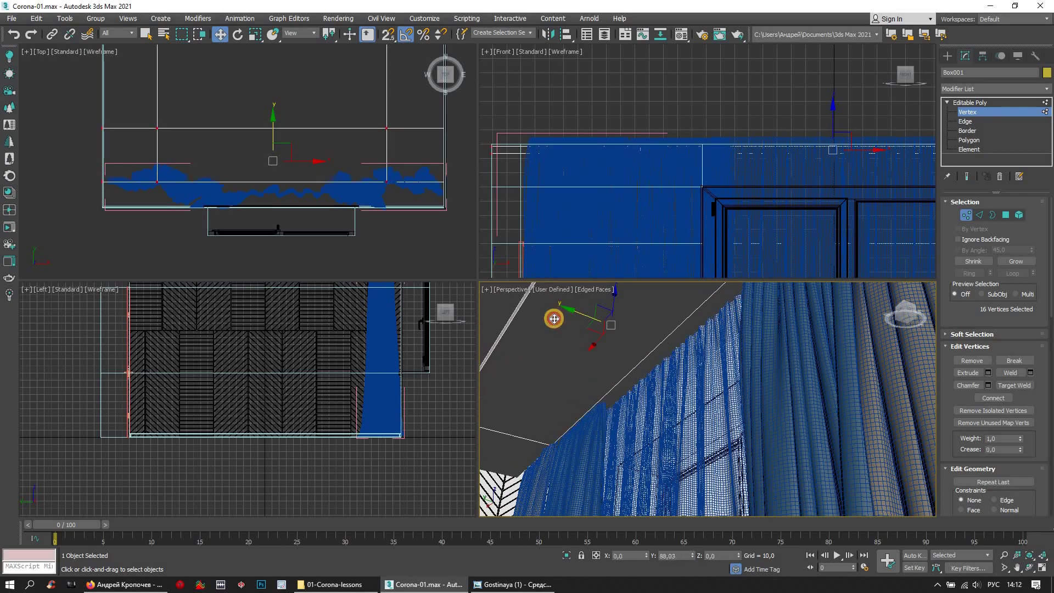
{"action": "mouse_move", "coordinate": [726, 423]}
{"action": "middle_mouse_down", "text": "alt"}
{"action": "mouse_move", "coordinate": [784, 417]}
{"action": "mouse_move", "coordinate": [772, 432]}
{"action": "mouse_move", "coordinate": [768, 415]}
{"action": "mouse_move", "coordinate": [776, 435]}
{"action": "middle_mouse_up", "text": "alt"}
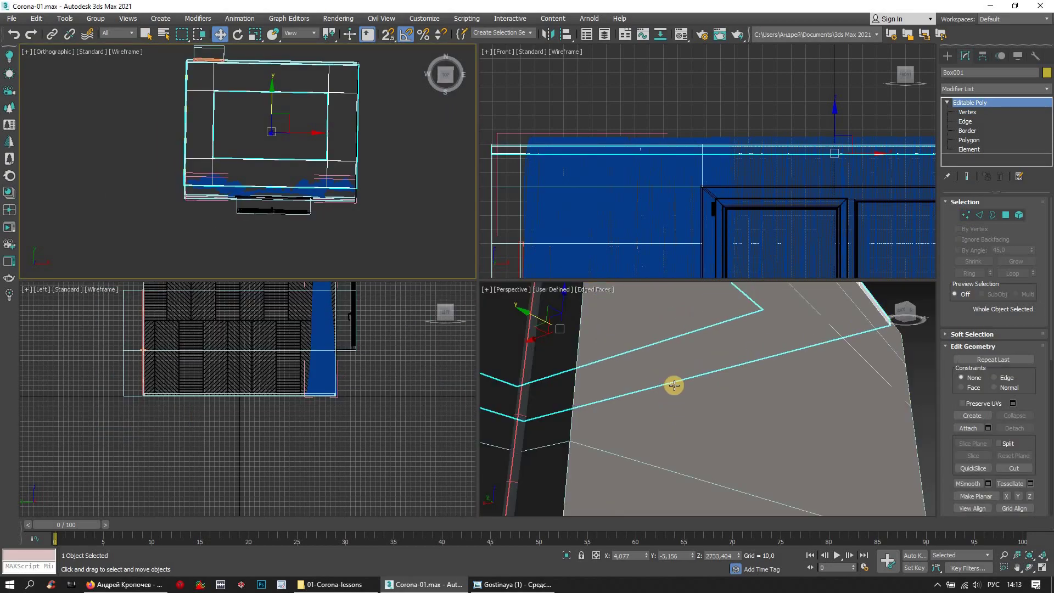
{"action": "key", "text": "z"}
{"action": "mouse_move", "coordinate": [706, 447]}
{"action": "middle_mouse_down", "text": "alt"}
{"action": "mouse_move", "coordinate": [649, 508]}
{"action": "mouse_move", "coordinate": [708, 483]}
{"action": "middle_mouse_up", "text": "alt"}
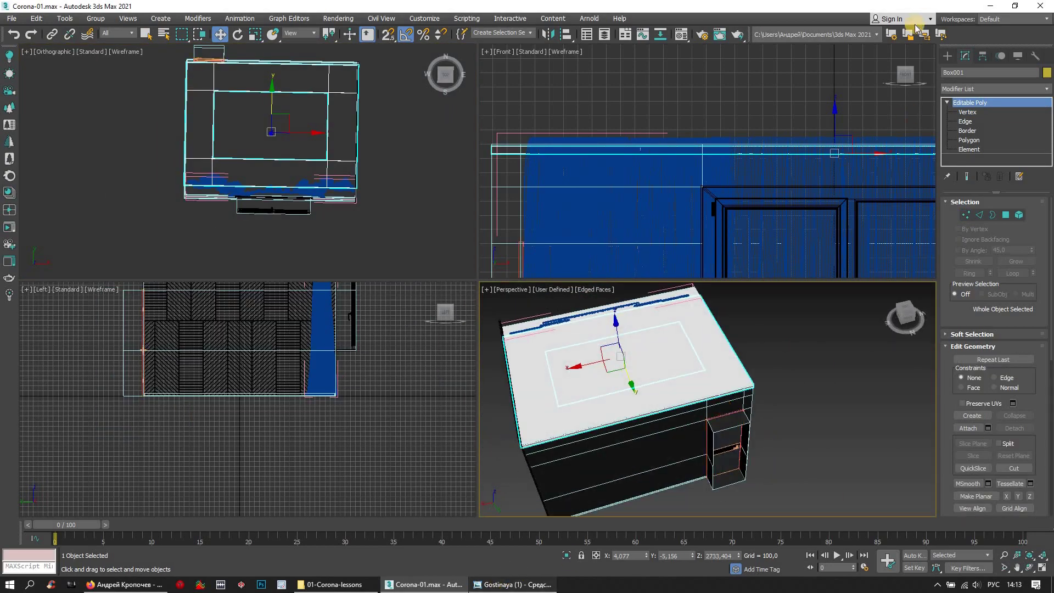
{"action": "key", "text": "alt+Tab"}
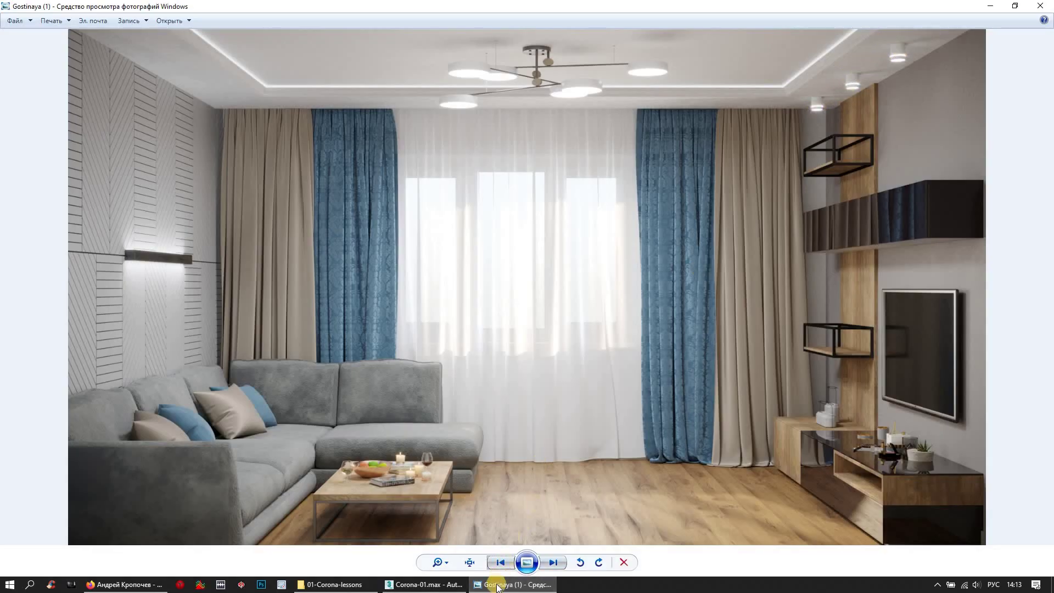
{"action": "left_click", "coordinate": [440, 585]}
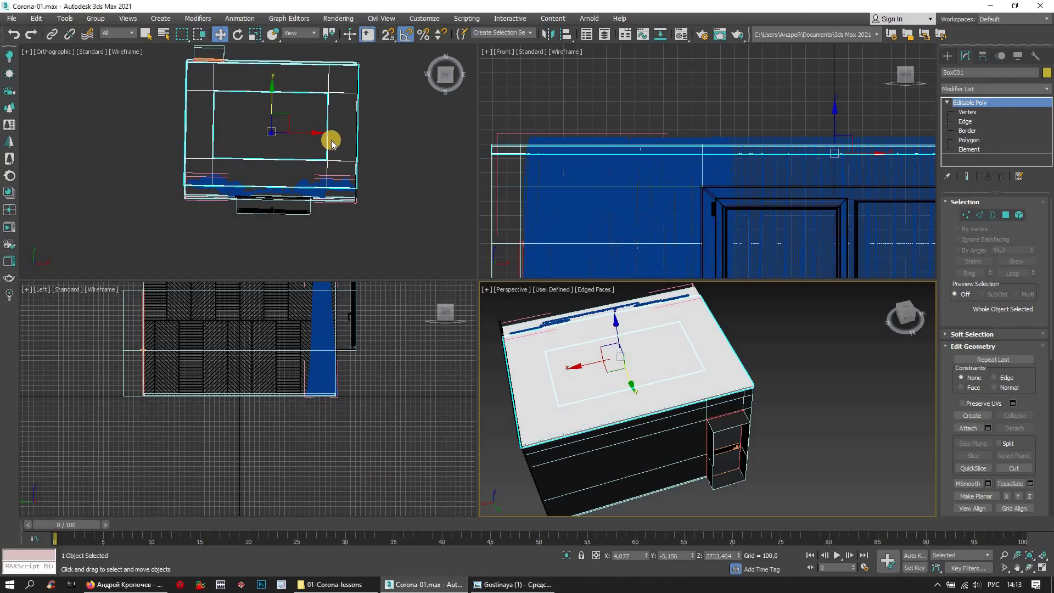
- In a maximized Top view, draw a cylinder near the room's top-left corner
{"action": "left_click", "coordinate": [446, 79]}
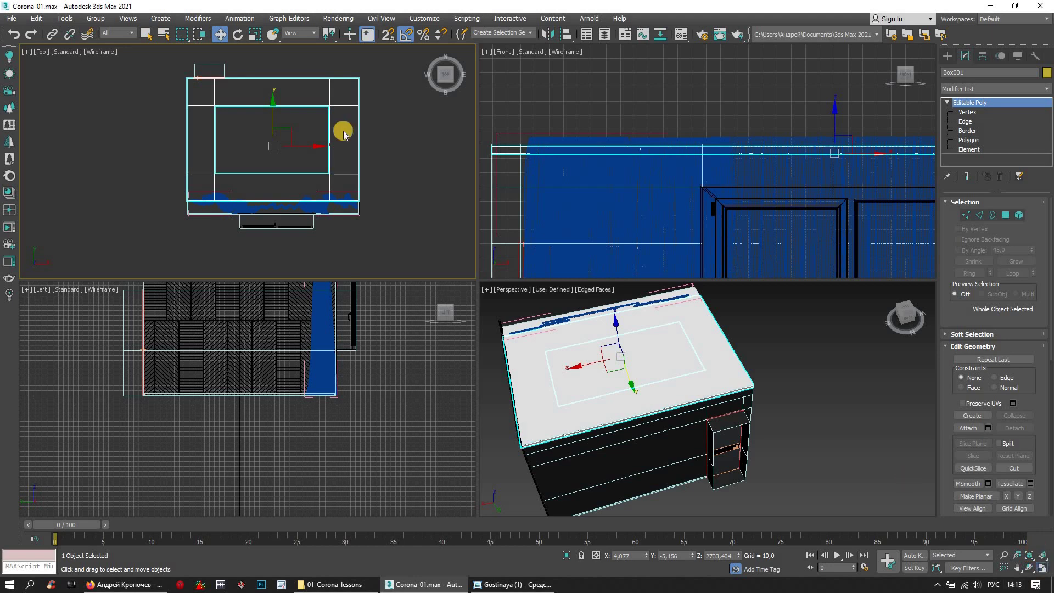
{"action": "key", "text": "alt+w"}
{"action": "scroll", "coordinate": [421, 143], "scroll_direction": "up", "scroll_amount": 3}
{"action": "scroll", "coordinate": [464, 152], "scroll_direction": "down", "scroll_amount": 3}
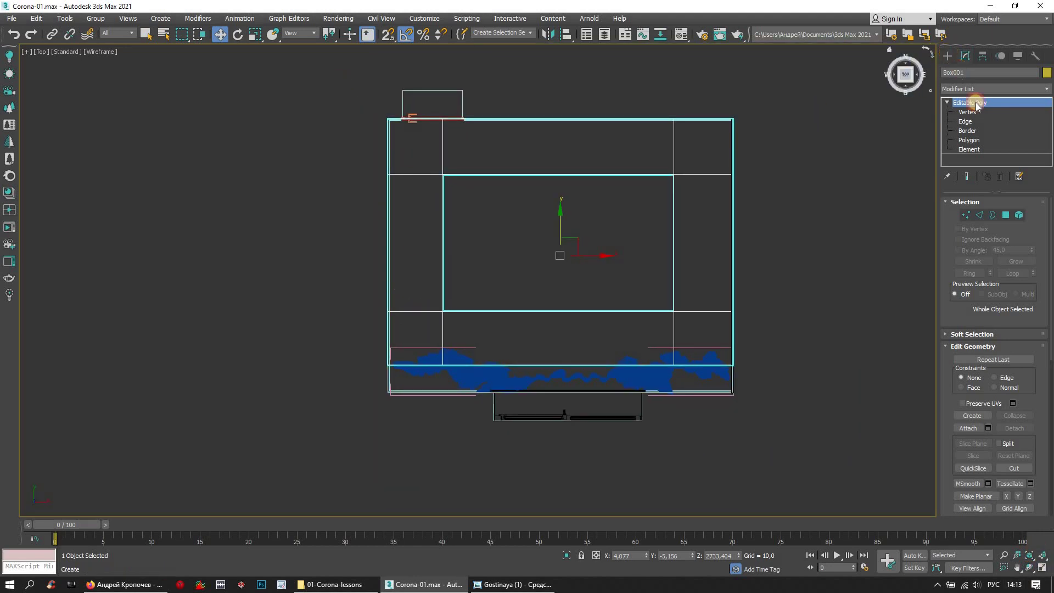
{"action": "left_click", "coordinate": [947, 55]}
{"action": "left_click", "coordinate": [983, 182]}
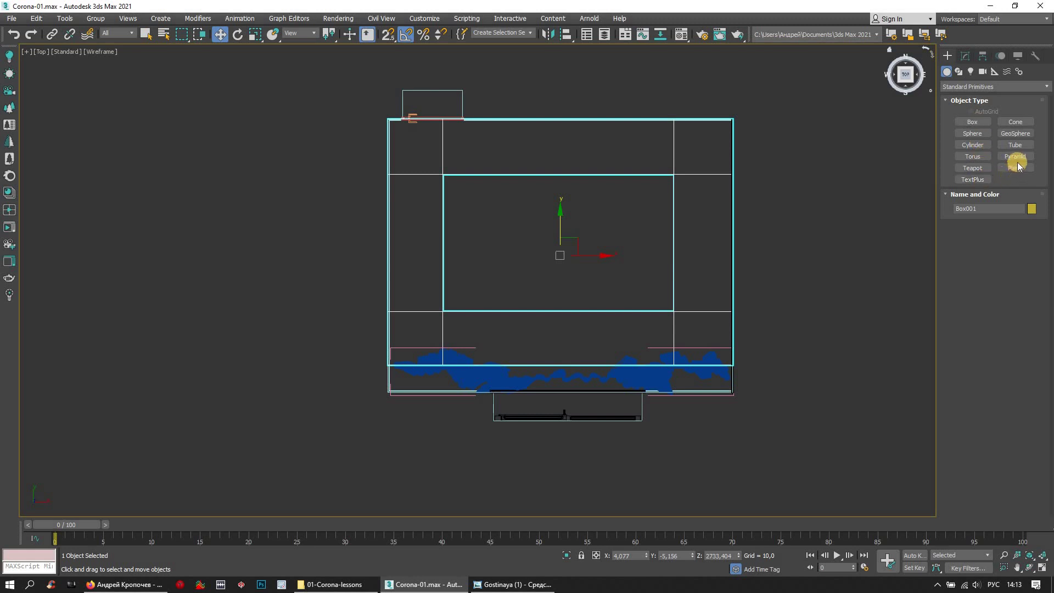
{"action": "left_click", "coordinate": [974, 145]}
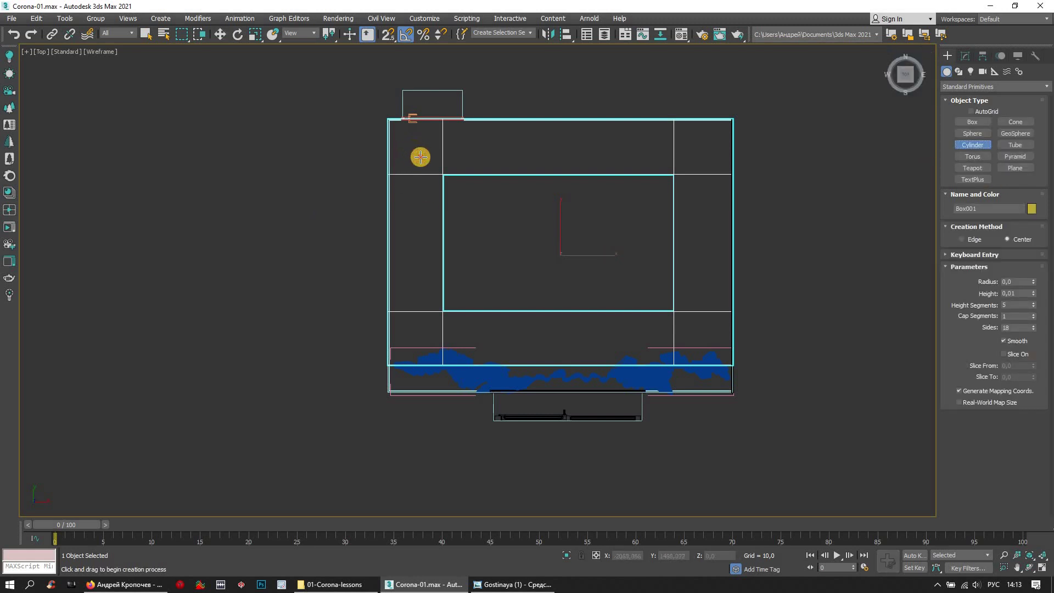
{"action": "left_click_drag", "start_coordinate": [420, 157], "coordinate": [417, 151]}
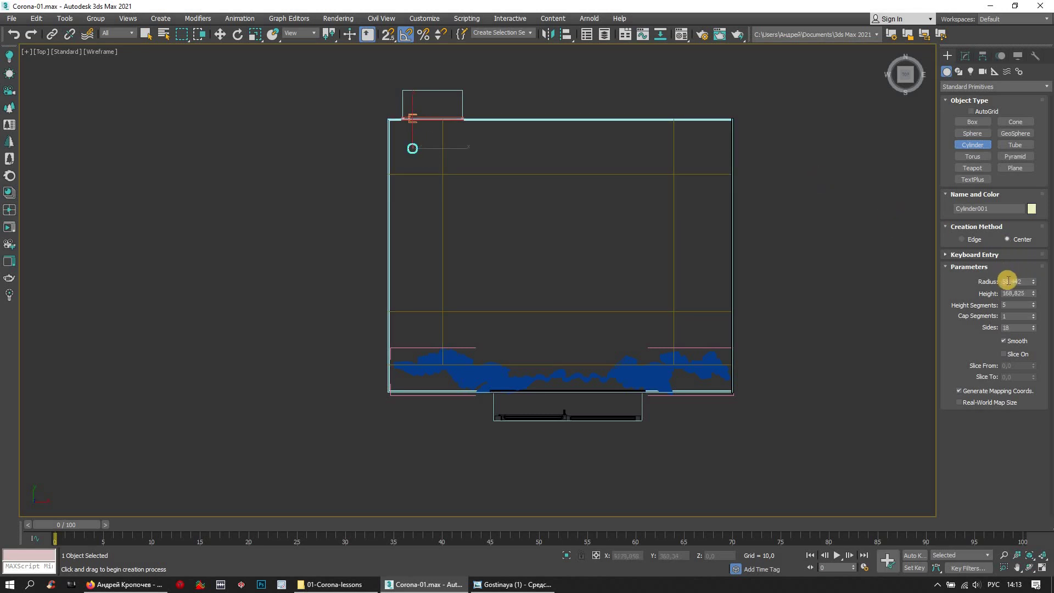
- Give Cylinder001 radius 50 and height 150, then return to Select and Move in four viewports
{"action": "left_click", "coordinate": [1010, 281]}
{"action": "type", "text": "50"}
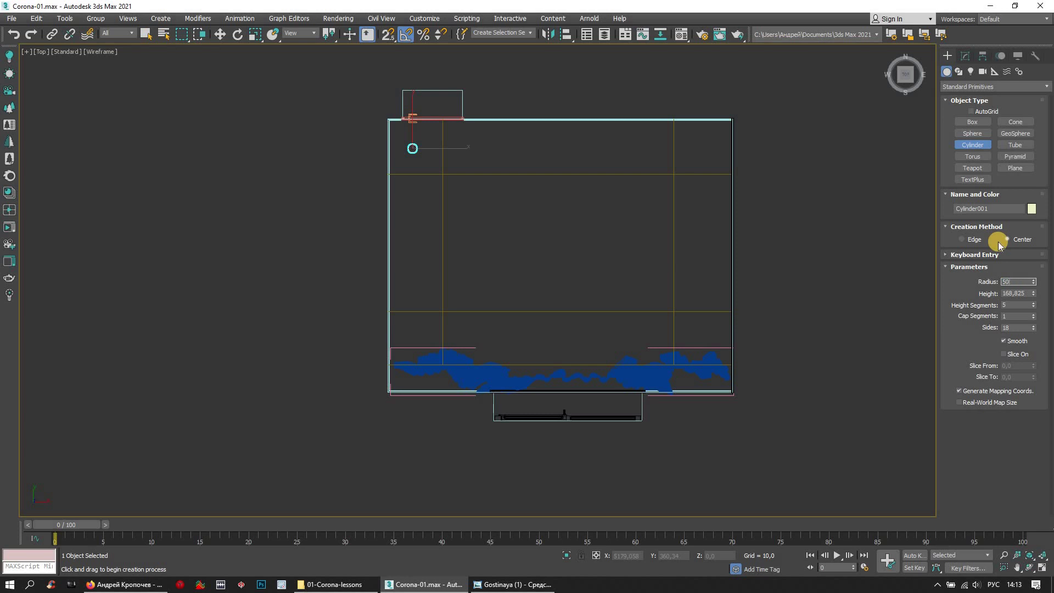
{"action": "key", "text": "Return"}
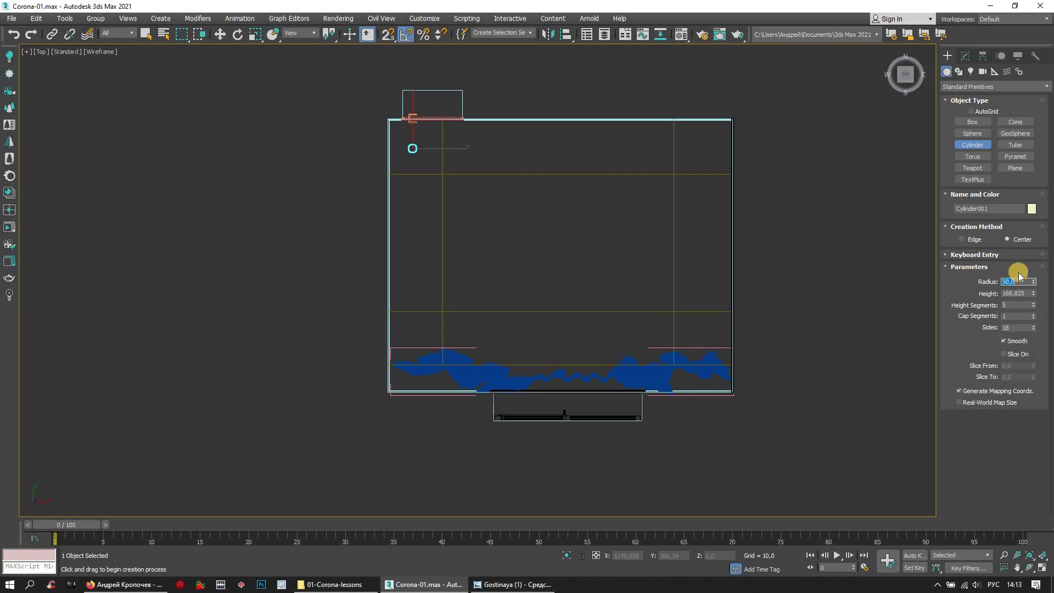
{"action": "double_click", "coordinate": [1024, 293]}
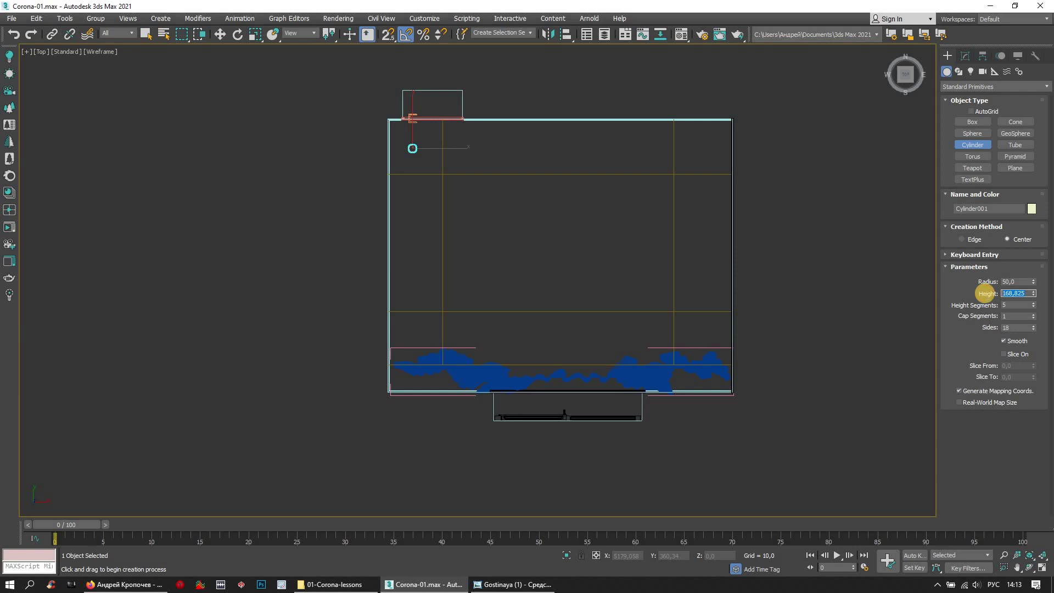
{"action": "type", "text": "150"}
{"action": "key", "text": "Return"}
{"action": "left_click", "coordinate": [220, 34]}
{"action": "left_click", "coordinate": [1042, 568]}
{"action": "scroll", "coordinate": [713, 151], "scroll_direction": "down", "scroll_amount": 2}
{"action": "scroll", "coordinate": [725, 155], "scroll_direction": "down", "scroll_amount": 2}
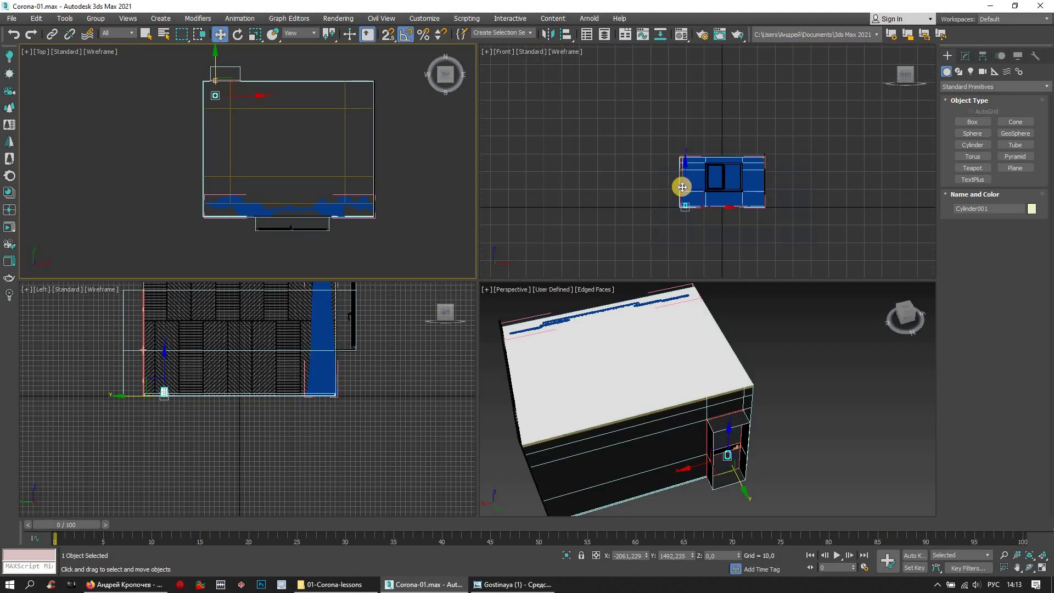
- Move Cylinder001 up in Front view to about Z 2232.1, then inspect it in maximized Perspective
{"action": "scroll", "coordinate": [682, 186], "scroll_direction": "up", "scroll_amount": 5}
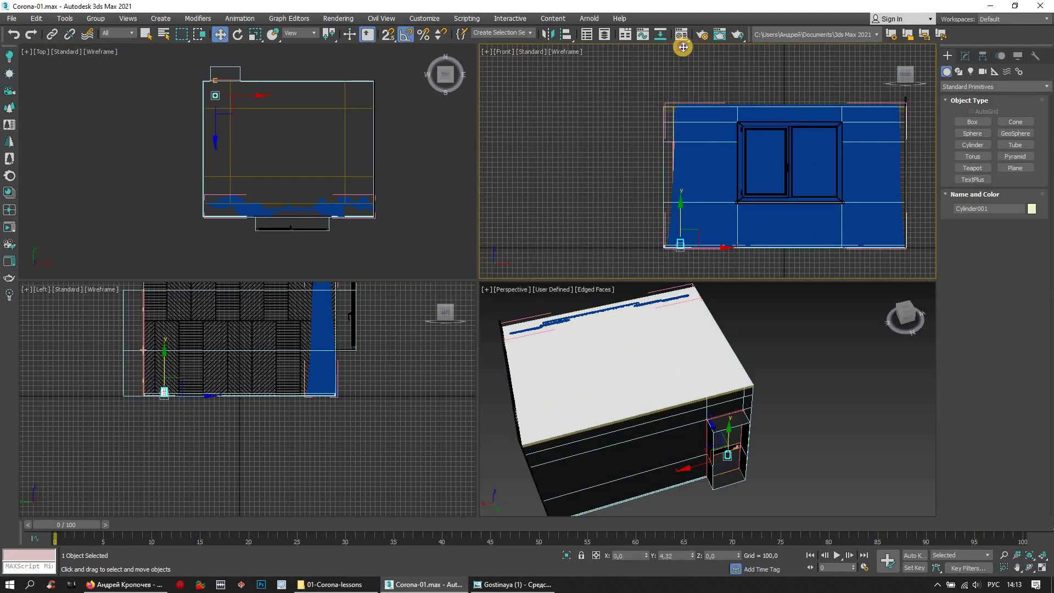
{"action": "left_click_drag", "start_coordinate": [682, 47], "coordinate": [679, 106]}
{"action": "scroll", "coordinate": [680, 106], "scroll_direction": "up", "scroll_amount": 5}
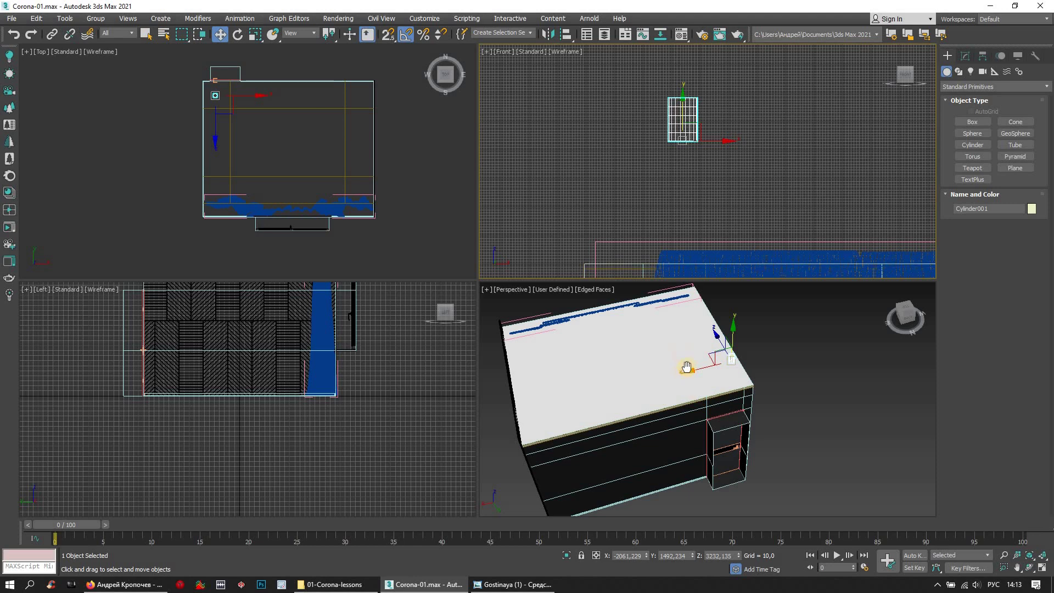
{"action": "middle_click_drag", "start_coordinate": [686, 367], "coordinate": [688, 360]}
{"action": "key", "text": "alt+w"}
{"action": "mouse_move", "coordinate": [653, 318]}
{"action": "middle_mouse_down", "text": "alt"}
{"action": "mouse_move", "coordinate": [595, 301]}
{"action": "mouse_move", "coordinate": [541, 204]}
{"action": "mouse_move", "coordinate": [529, 219]}
{"action": "mouse_move", "coordinate": [570, 213]}
{"action": "mouse_move", "coordinate": [517, 176]}
{"action": "mouse_move", "coordinate": [521, 219]}
{"action": "middle_mouse_up", "text": "alt"}
{"action": "scroll", "coordinate": [522, 184], "scroll_direction": "up", "scroll_amount": 3}
{"action": "scroll", "coordinate": [512, 191], "scroll_direction": "up", "scroll_amount": 3}
{"action": "scroll", "coordinate": [512, 191], "scroll_direction": "up", "scroll_amount": 2}
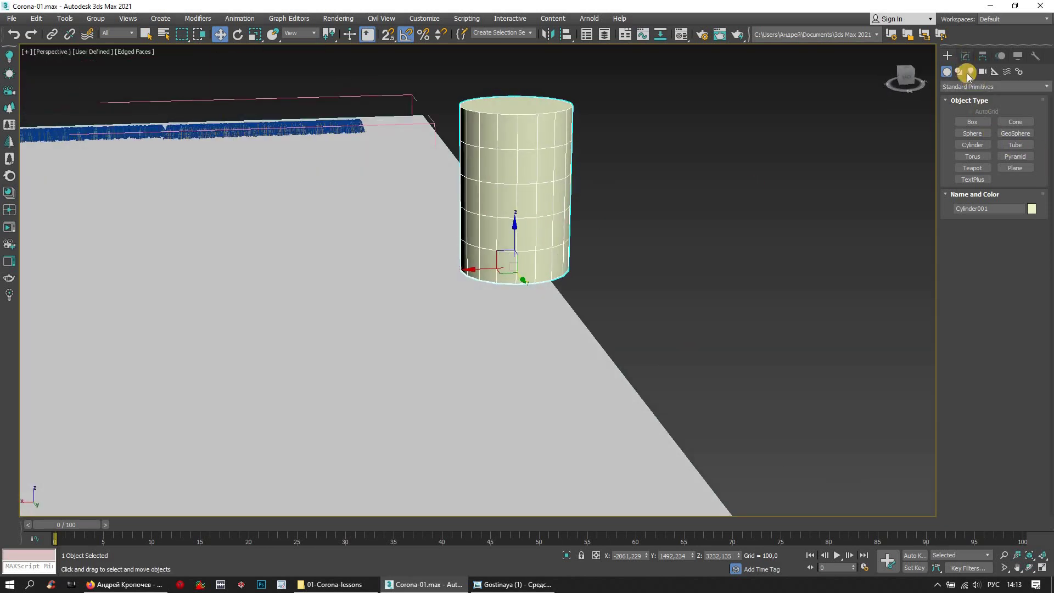
- Set the cylinder to 3 height segments and convert it to an Editable Poly
{"action": "left_click", "coordinate": [966, 56]}
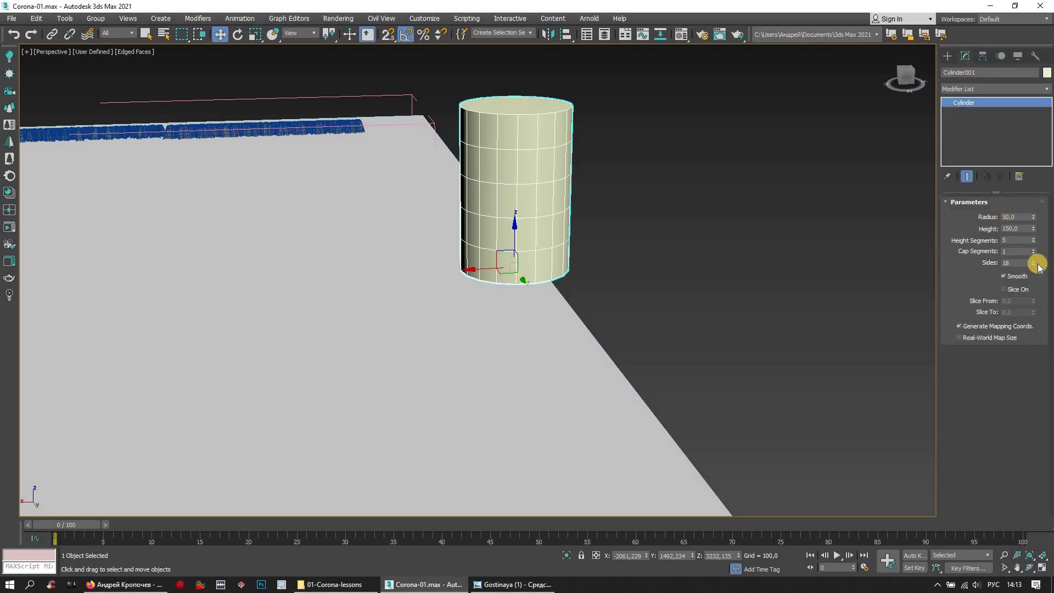
{"action": "left_click", "coordinate": [1034, 243]}
{"action": "left_click", "coordinate": [1034, 243]}
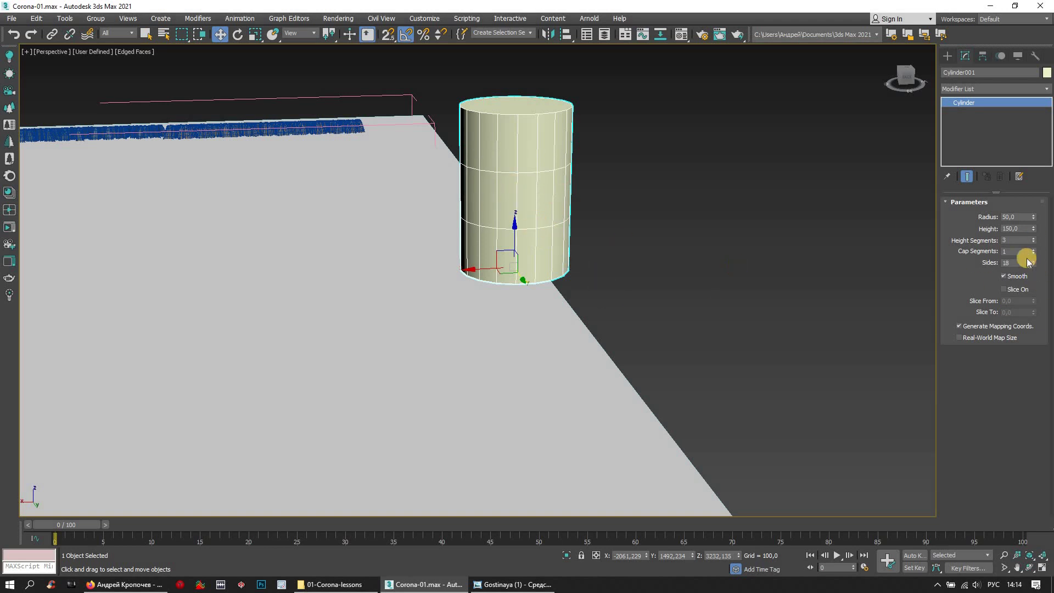
{"action": "mouse_move", "coordinate": [652, 242]}
{"action": "middle_mouse_down", "text": "alt"}
{"action": "mouse_move", "coordinate": [697, 242]}
{"action": "mouse_move", "coordinate": [597, 180]}
{"action": "middle_mouse_up", "text": "alt"}
{"action": "right_click", "coordinate": [596, 181]}
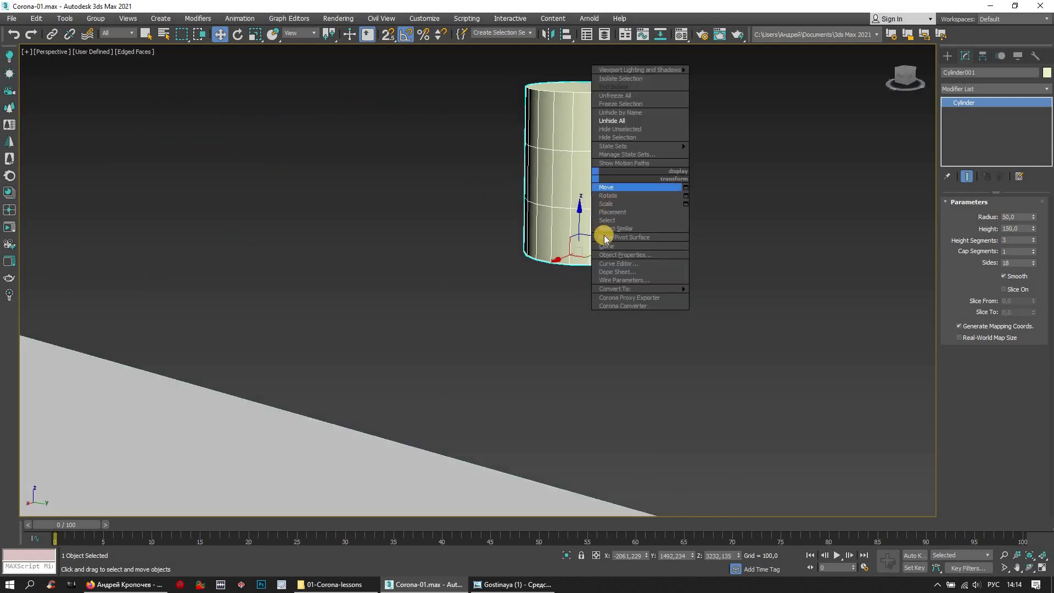
{"action": "mouse_move", "coordinate": [639, 288]}
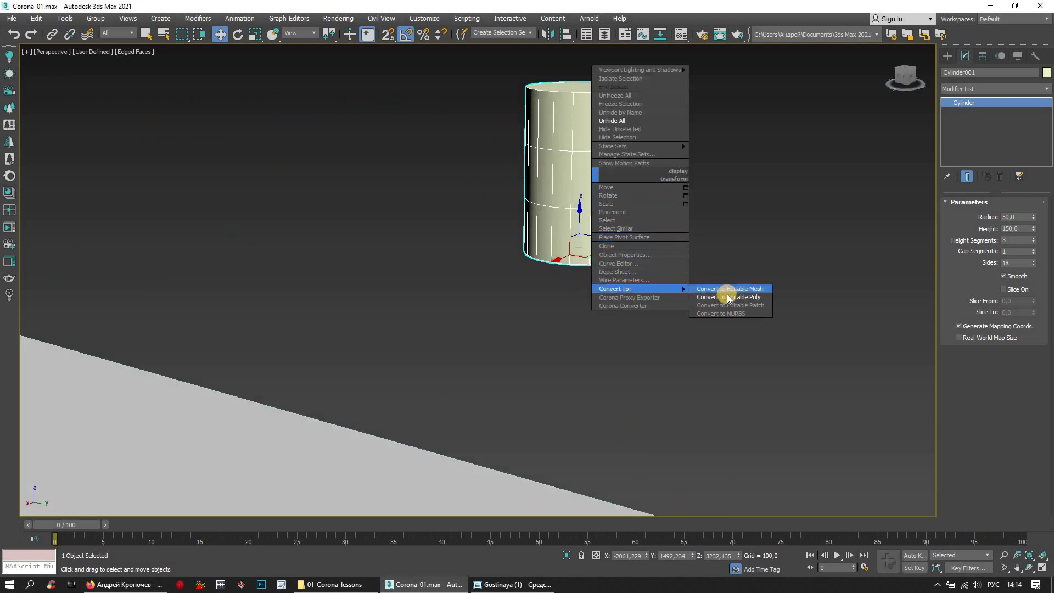
{"action": "left_click", "coordinate": [726, 297]}
{"action": "mouse_move", "coordinate": [694, 279]}
{"action": "middle_mouse_down", "text": "alt"}
{"action": "mouse_move", "coordinate": [654, 285]}
{"action": "mouse_move", "coordinate": [702, 288]}
{"action": "mouse_move", "coordinate": [952, 195]}
{"action": "middle_mouse_up", "text": "alt"}
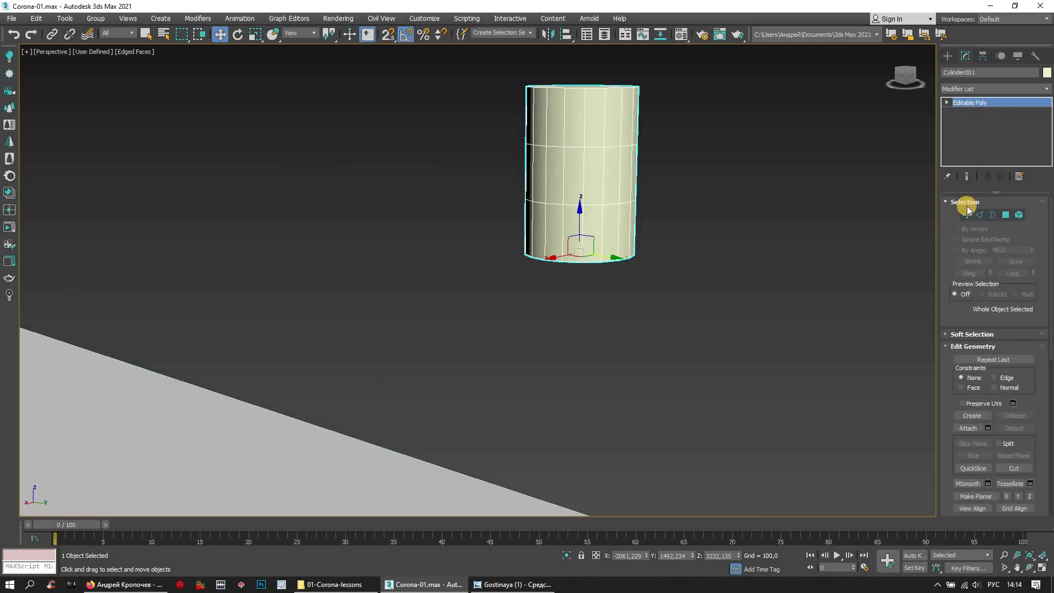
- Move the cylinder's two middle vertex rings down toward the base, then check the reference render
{"action": "left_click", "coordinate": [967, 215]}
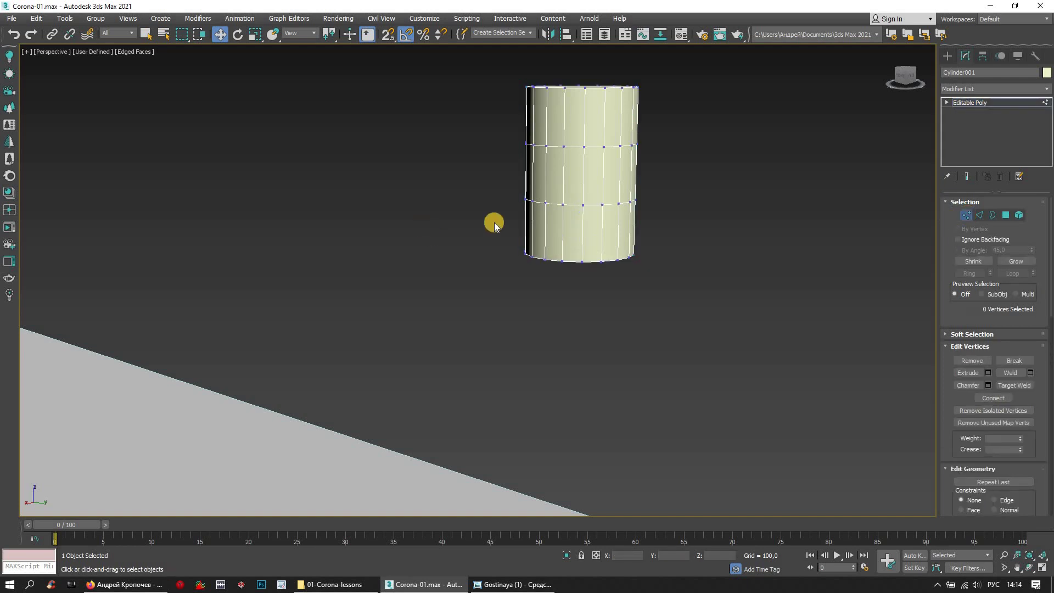
{"action": "middle_click_drag", "start_coordinate": [559, 225], "coordinate": [547, 228]}
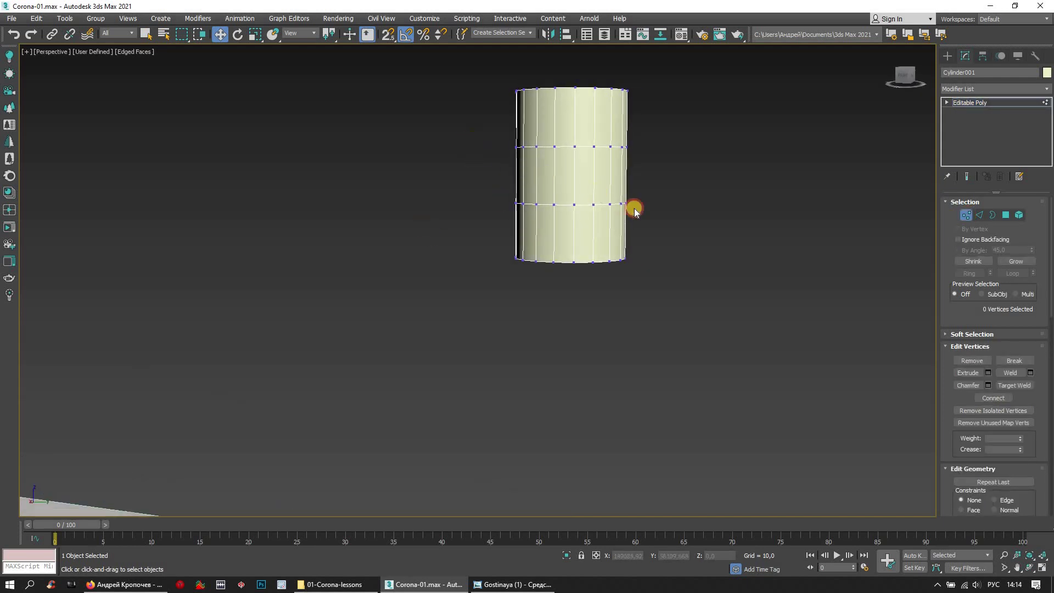
{"action": "mouse_move", "coordinate": [633, 211]}
{"action": "left_mouse_down"}
{"action": "mouse_move", "coordinate": [672, 231]}
{"action": "mouse_move", "coordinate": [690, 229]}
{"action": "left_mouse_up"}
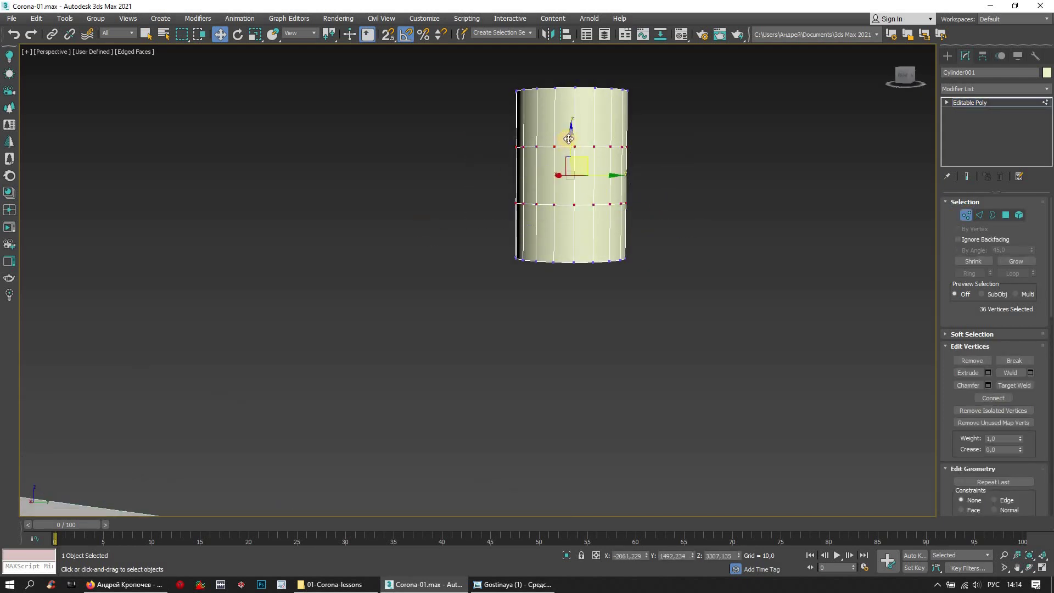
{"action": "left_click_drag", "start_coordinate": [573, 159], "coordinate": [573, 189]}
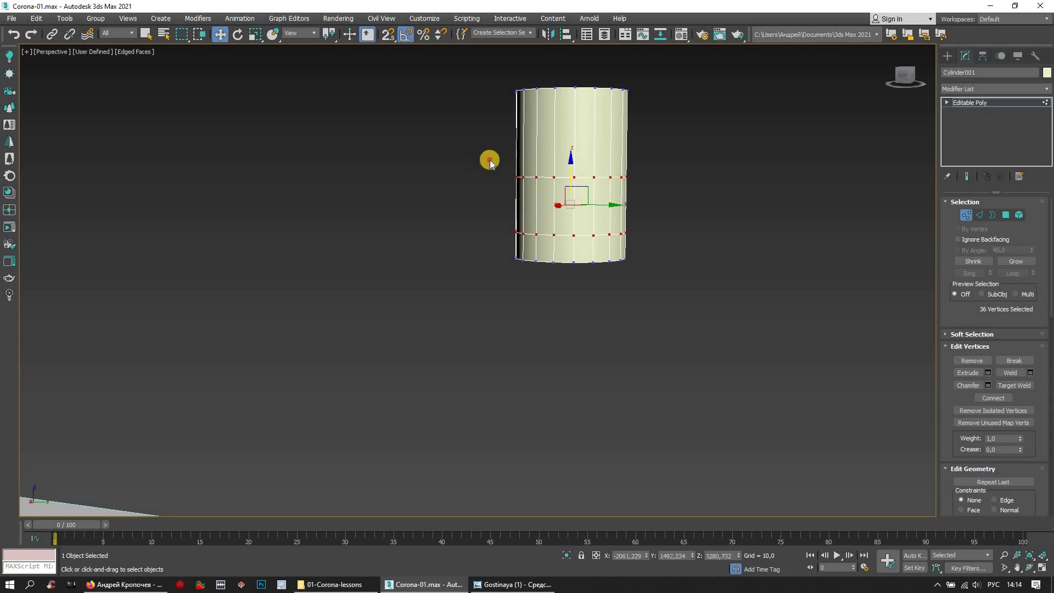
{"action": "left_click_drag", "start_coordinate": [685, 200], "coordinate": [664, 193]}
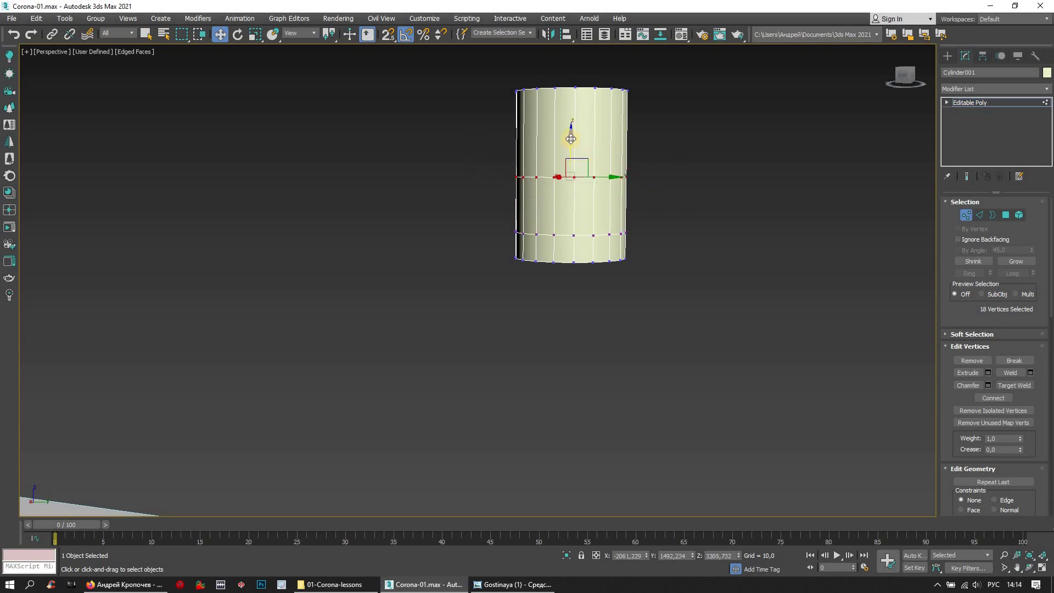
{"action": "left_click_drag", "start_coordinate": [574, 165], "coordinate": [575, 170]}
{"action": "middle_click_drag", "start_coordinate": [637, 219], "coordinate": [560, 196], "text": "alt"}
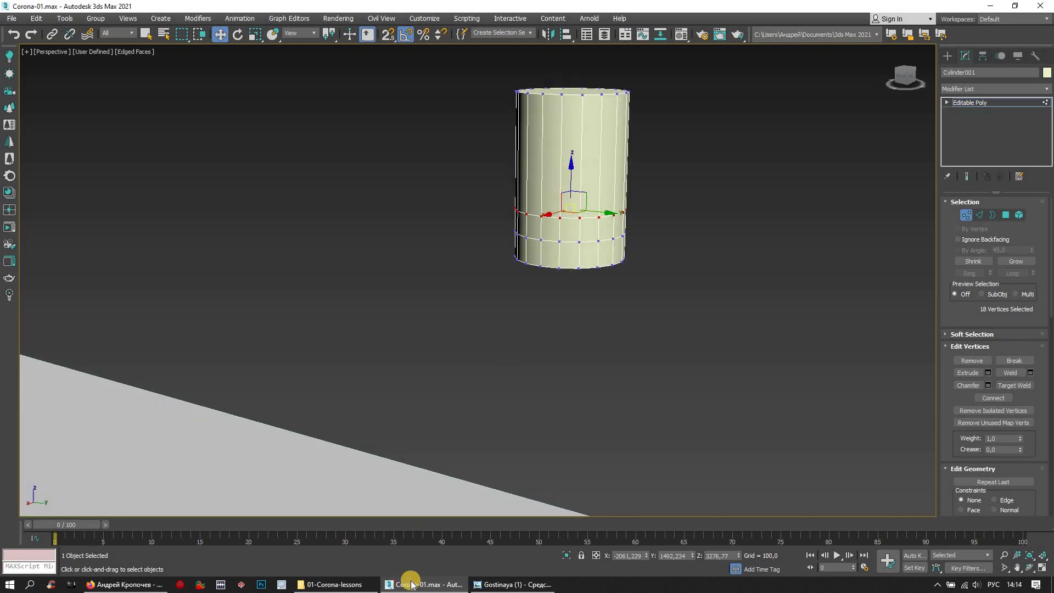
{"action": "left_click", "coordinate": [494, 584]}
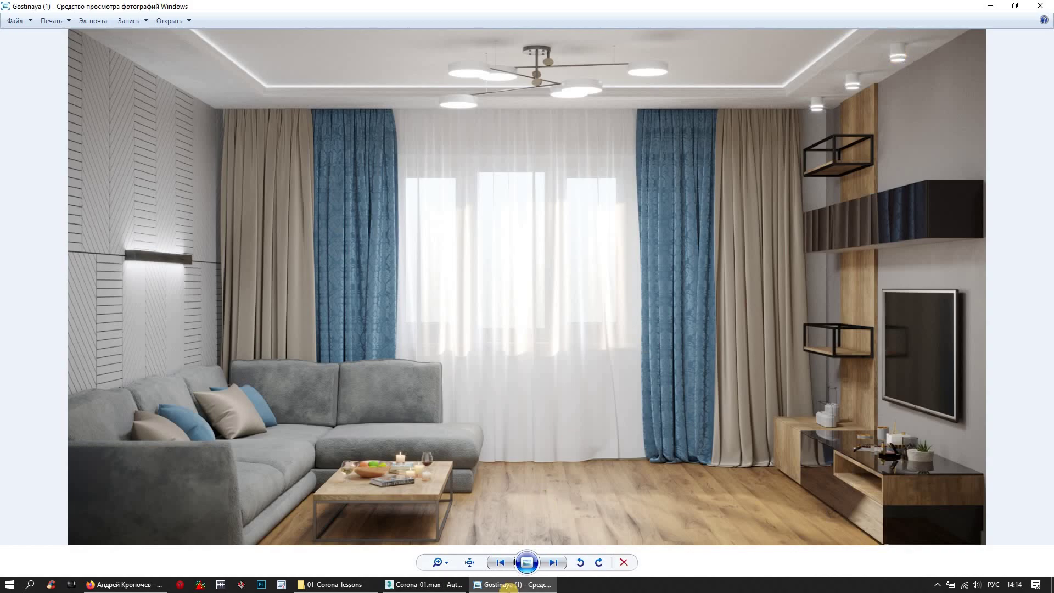
{"action": "left_click", "coordinate": [518, 585]}
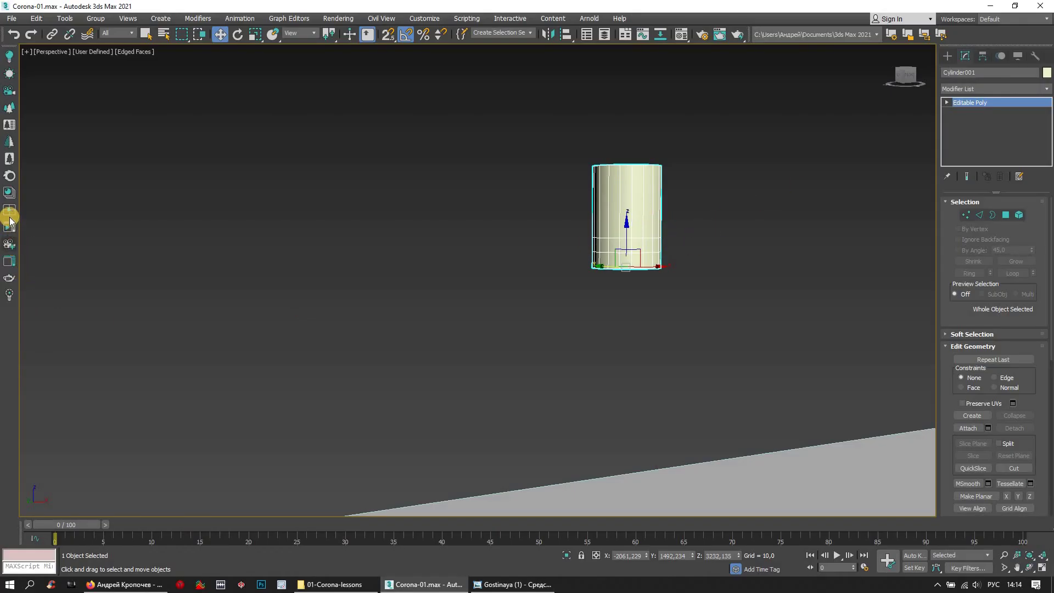
- Assign the Corona library's Plaster White Smooth material to the cylinder
{"action": "left_click", "coordinate": [10, 193]}
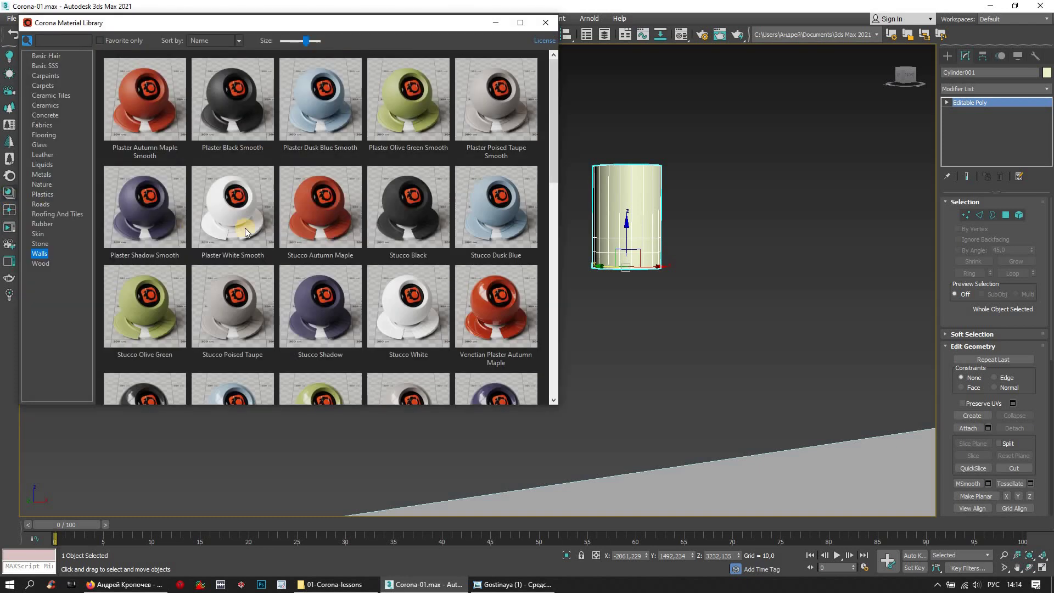
{"action": "right_click", "coordinate": [235, 207]}
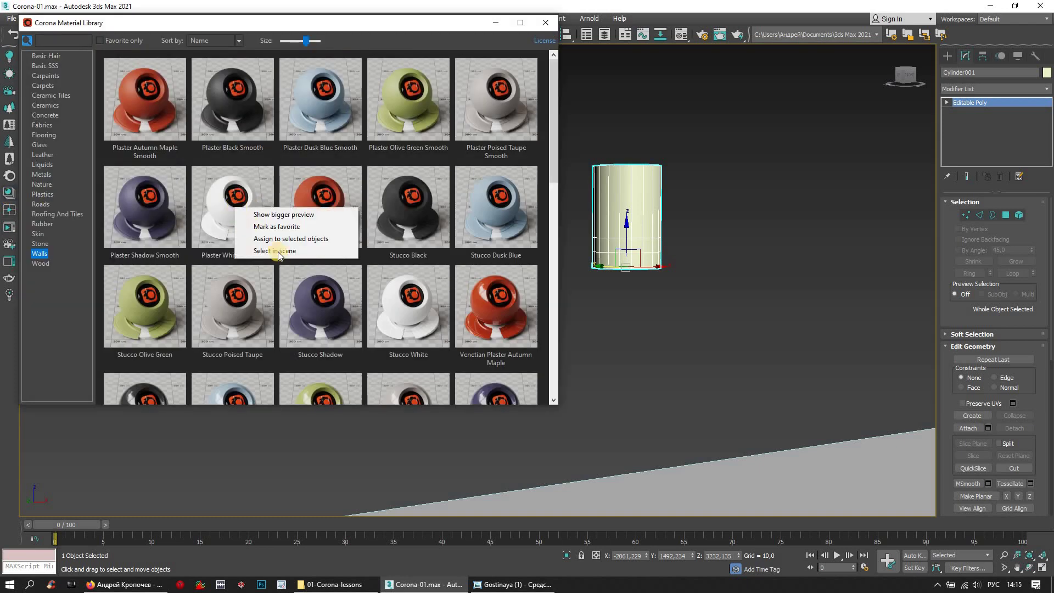
{"action": "left_click", "coordinate": [284, 239]}
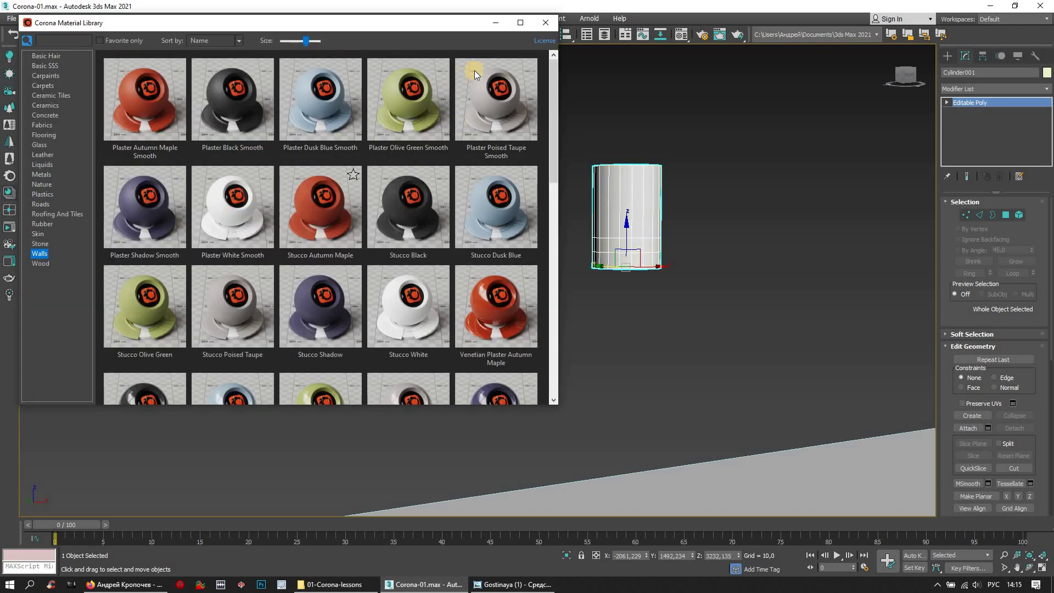
{"action": "left_click", "coordinate": [546, 23]}
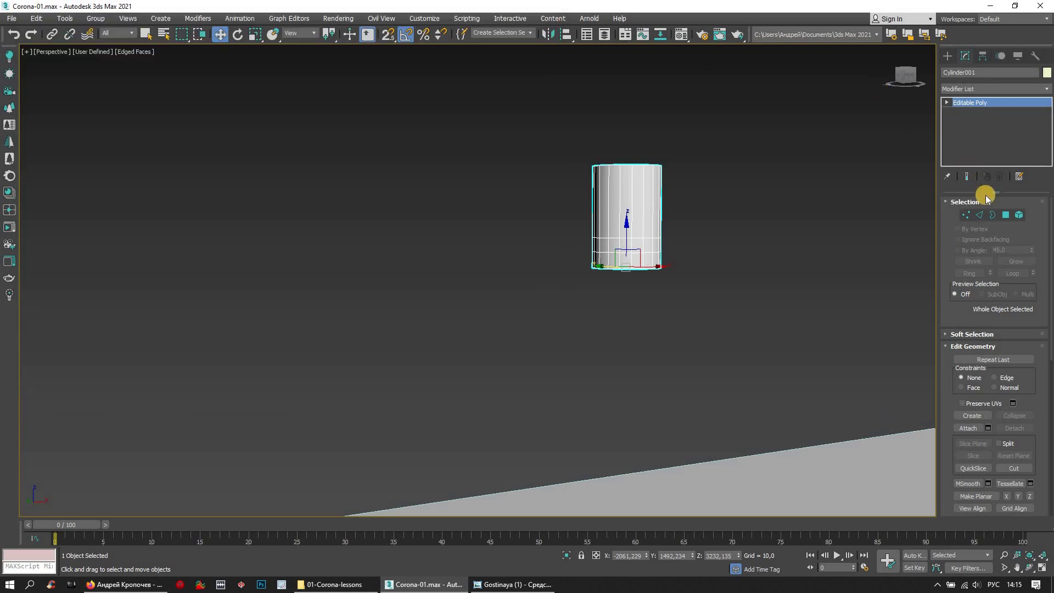
- Select the ring of 18 polygons near the cylinder's base and apply the glowing light material
{"action": "left_click", "coordinate": [1006, 214]}
{"action": "scroll", "coordinate": [720, 245], "scroll_direction": "up", "scroll_amount": 2}
{"action": "left_click_drag", "start_coordinate": [463, 170], "coordinate": [766, 257]}
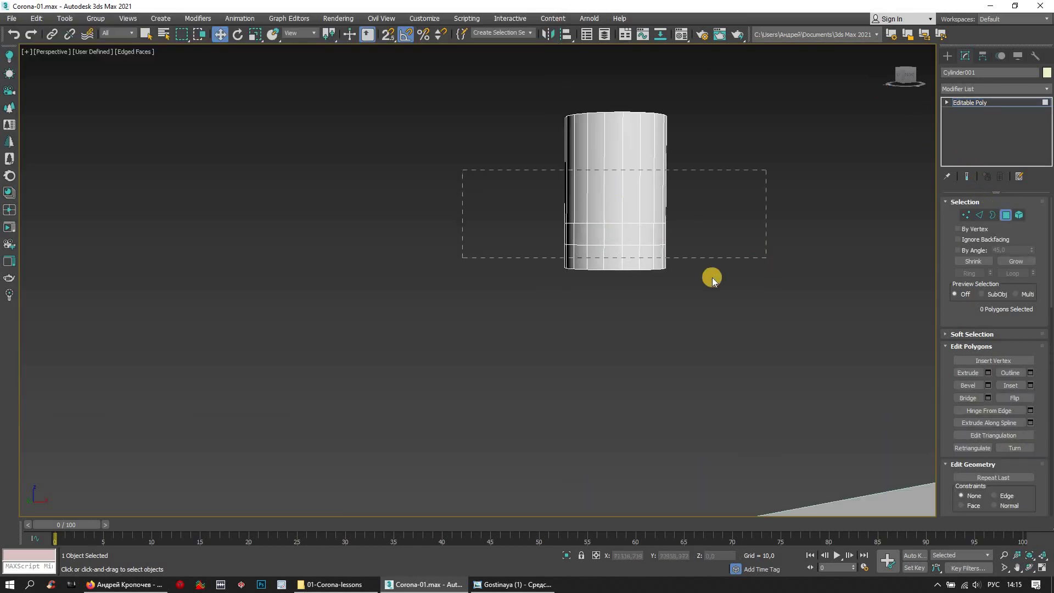
{"action": "mouse_move", "coordinate": [711, 267]}
{"action": "middle_mouse_down", "text": "alt"}
{"action": "mouse_move", "coordinate": [878, 264]}
{"action": "mouse_move", "coordinate": [556, 266]}
{"action": "mouse_move", "coordinate": [614, 270]}
{"action": "middle_mouse_up", "text": "alt"}
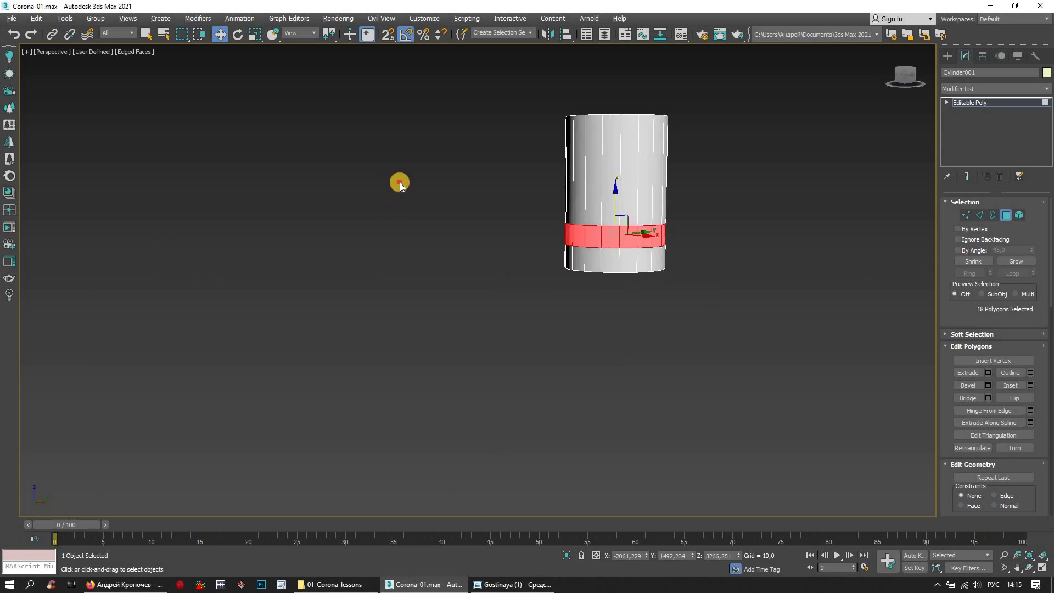
{"action": "left_click_drag", "start_coordinate": [396, 181], "coordinate": [431, 188]}
{"action": "left_click_drag", "start_coordinate": [747, 261], "coordinate": [670, 259]}
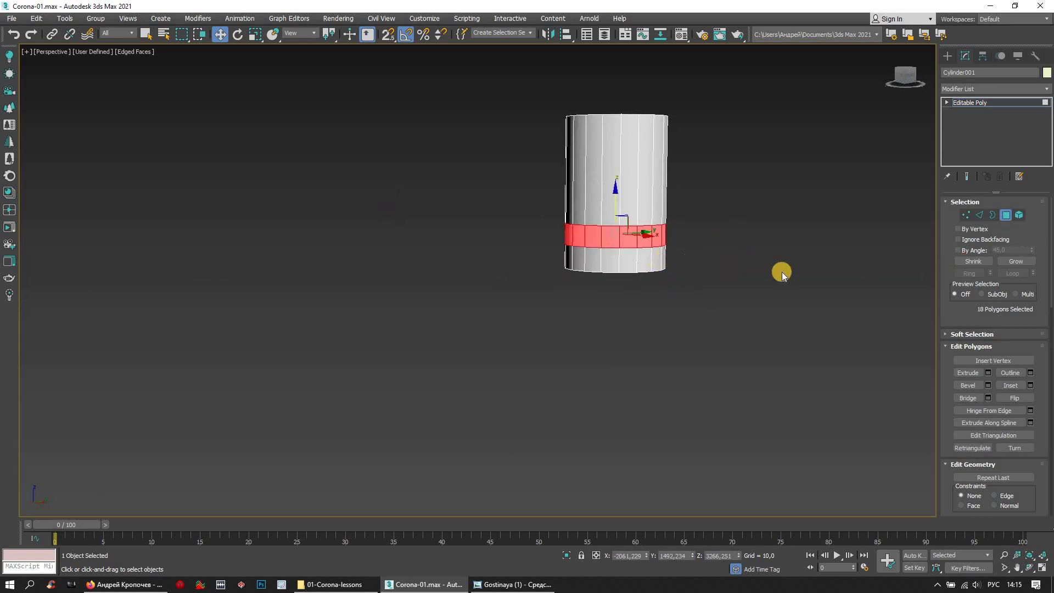
{"action": "left_click", "coordinate": [680, 36]}
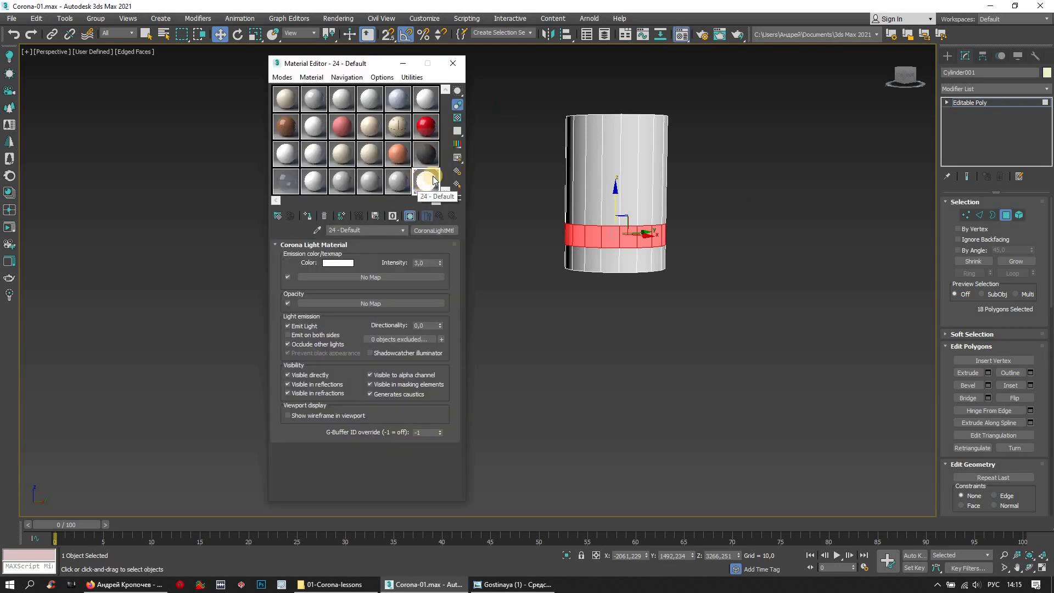
{"action": "left_click", "coordinate": [309, 220]}
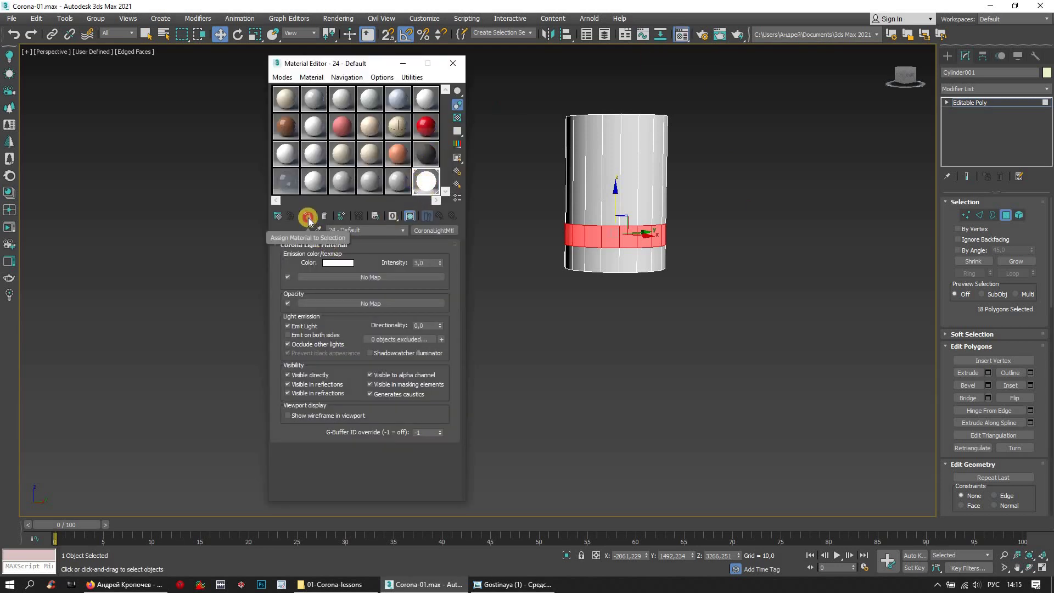
- Give the bottom cap the light material, return to object level and close the Material Editor
{"action": "middle_click_drag", "start_coordinate": [785, 217], "coordinate": [762, 237], "text": "alt"}
{"action": "key", "text": "shift+z"}
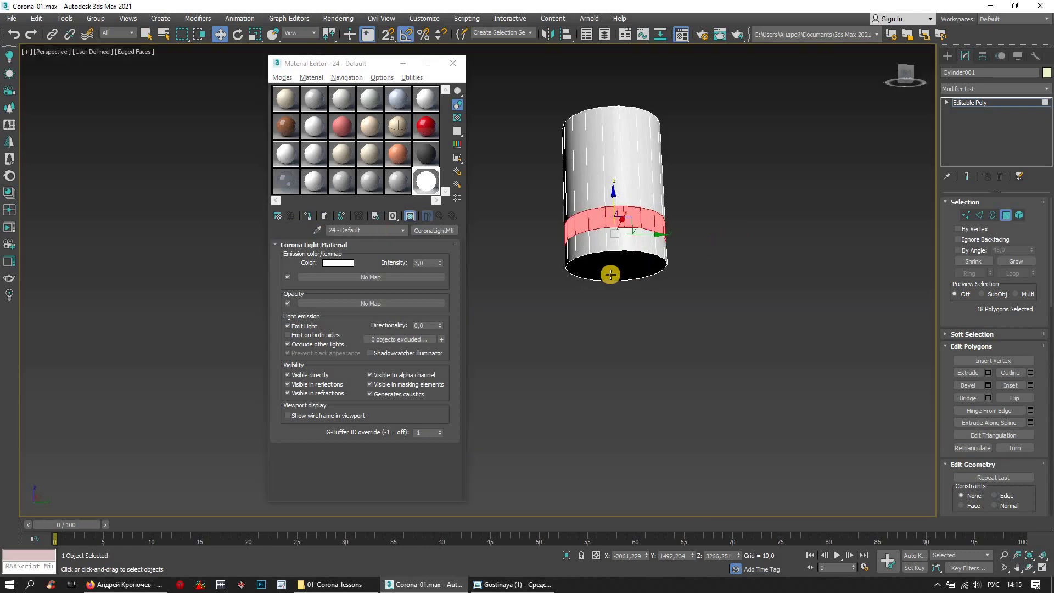
{"action": "left_click", "coordinate": [637, 257]}
{"action": "middle_click_drag", "start_coordinate": [591, 230], "coordinate": [619, 235], "text": "alt"}
{"action": "key", "text": "shift+z"}
{"action": "scroll", "coordinate": [628, 247], "scroll_direction": "up", "scroll_amount": 2}
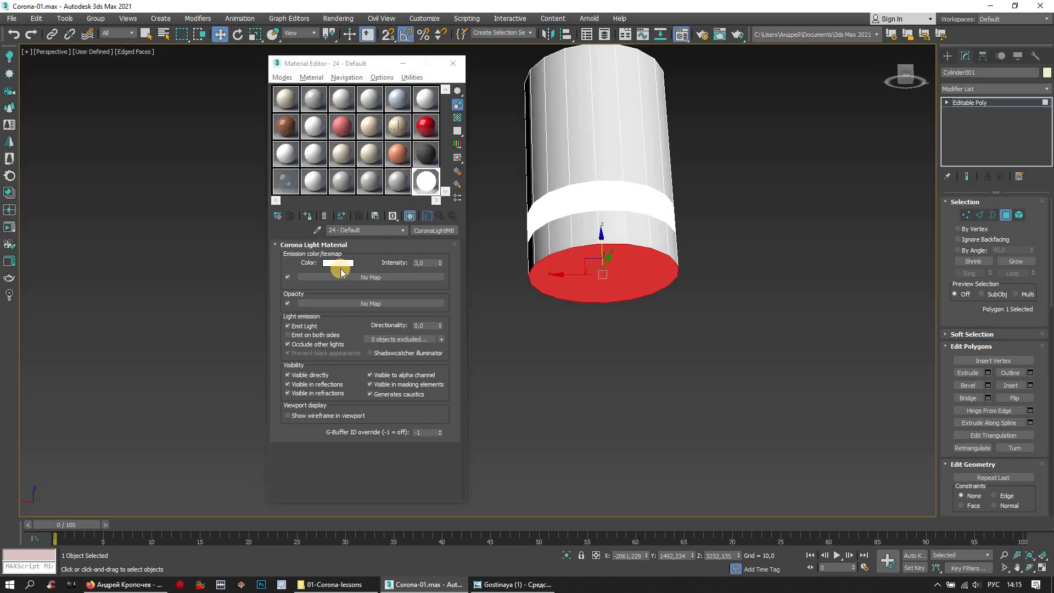
{"action": "left_click", "coordinate": [313, 217]}
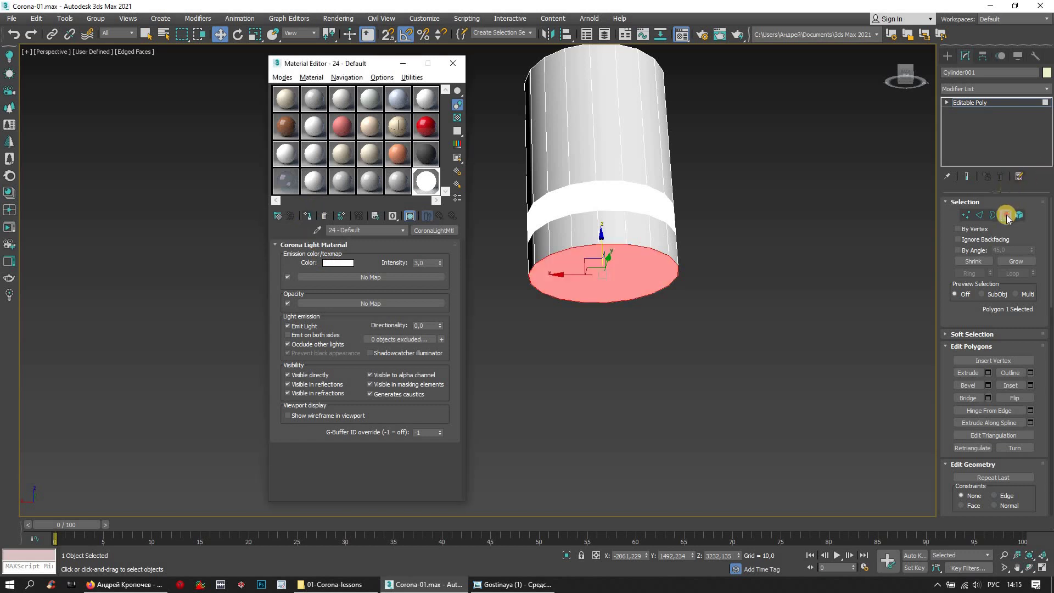
{"action": "left_click", "coordinate": [1005, 215]}
{"action": "left_click", "coordinate": [453, 64]}
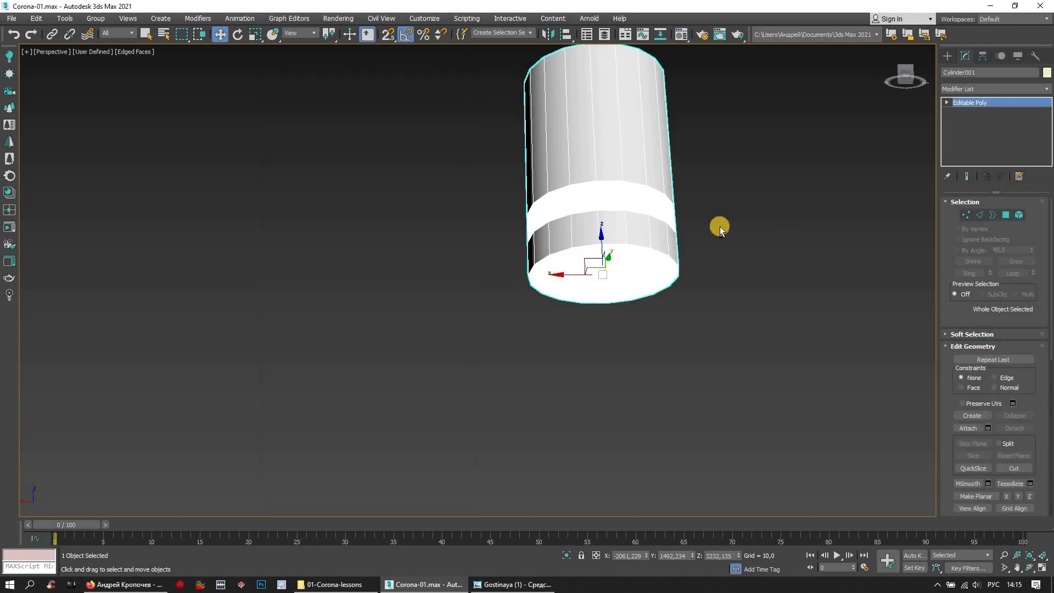
{"action": "key", "text": "Delete"}
- Select the cylinder lamp and switch to the four-viewport layout
{"action": "scroll", "coordinate": [603, 247], "scroll_direction": "down", "scroll_amount": 3}
{"action": "scroll", "coordinate": [553, 254], "scroll_direction": "up", "scroll_amount": 3}
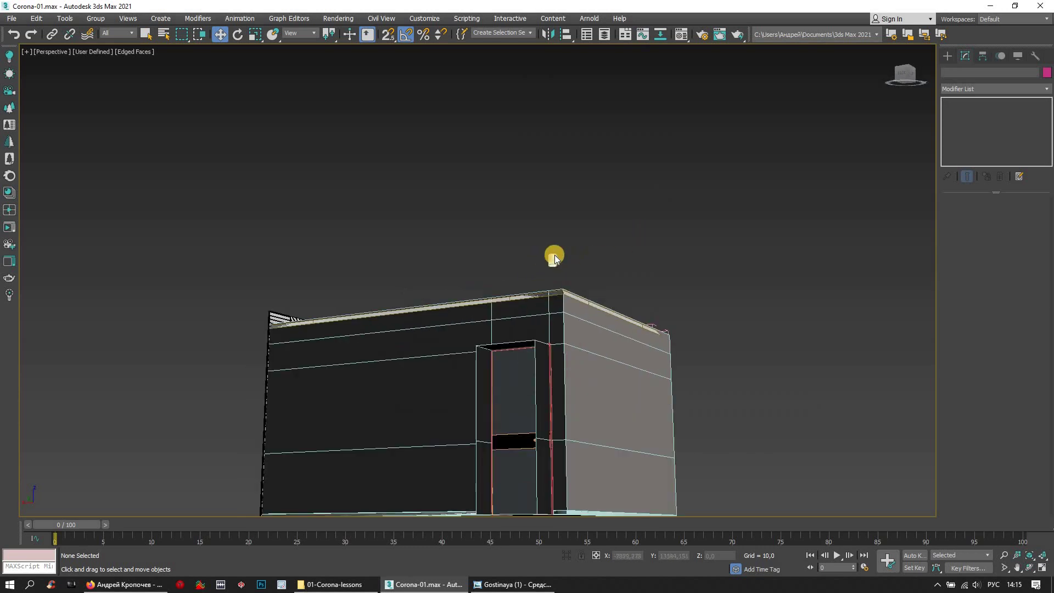
{"action": "scroll", "coordinate": [577, 264], "scroll_direction": "up", "scroll_amount": 5}
{"action": "left_click", "coordinate": [743, 291]}
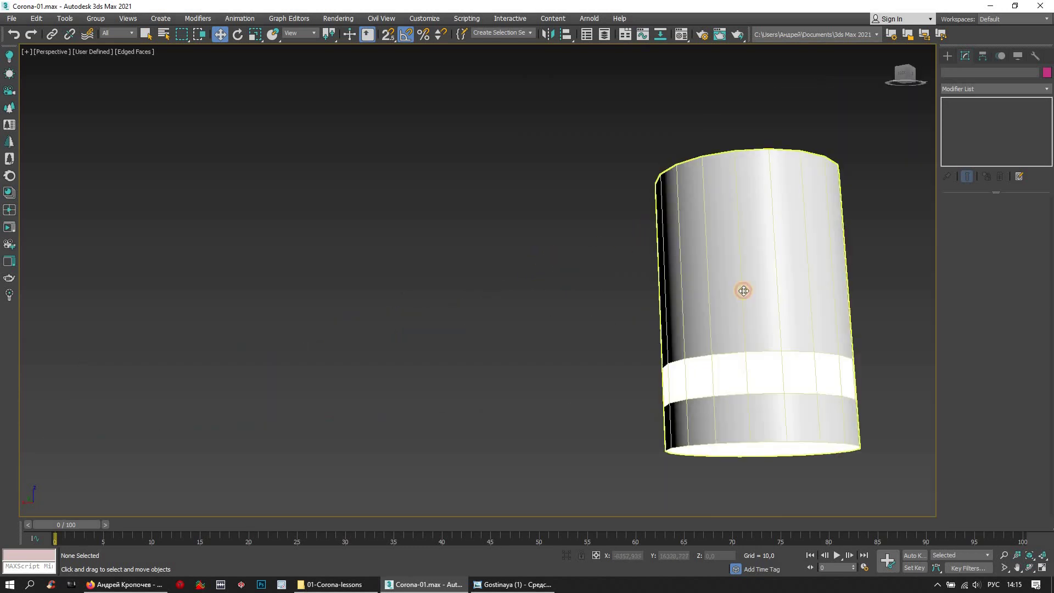
{"action": "left_click", "coordinate": [1042, 568]}
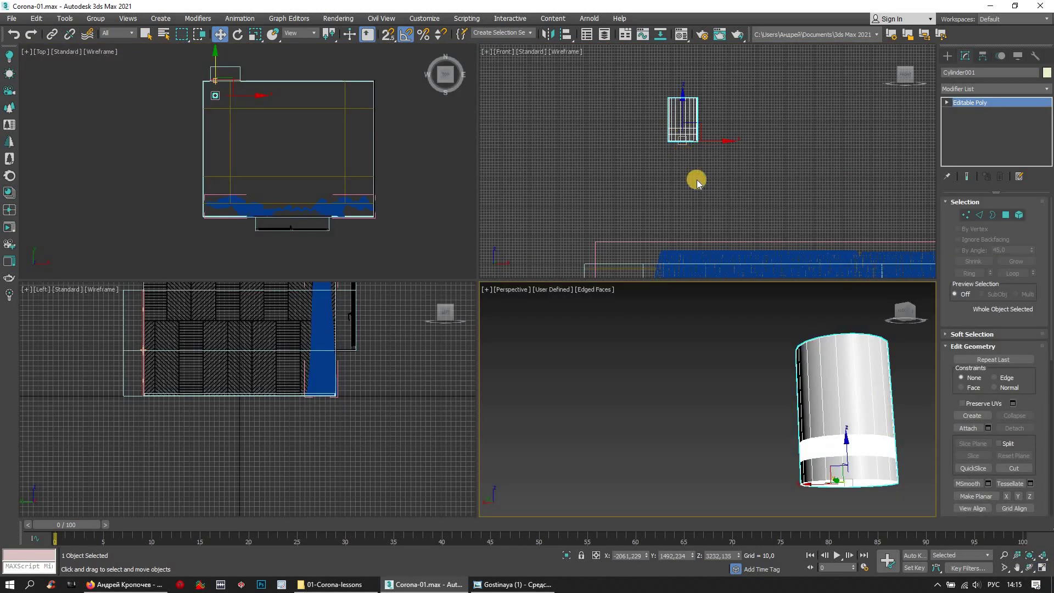
- Lower the cylinder along Z in the Left view to just under the ceiling, checking the reference render
{"action": "scroll", "coordinate": [658, 159], "scroll_direction": "down", "scroll_amount": 3}
{"action": "scroll", "coordinate": [177, 357], "scroll_direction": "down", "scroll_amount": 4}
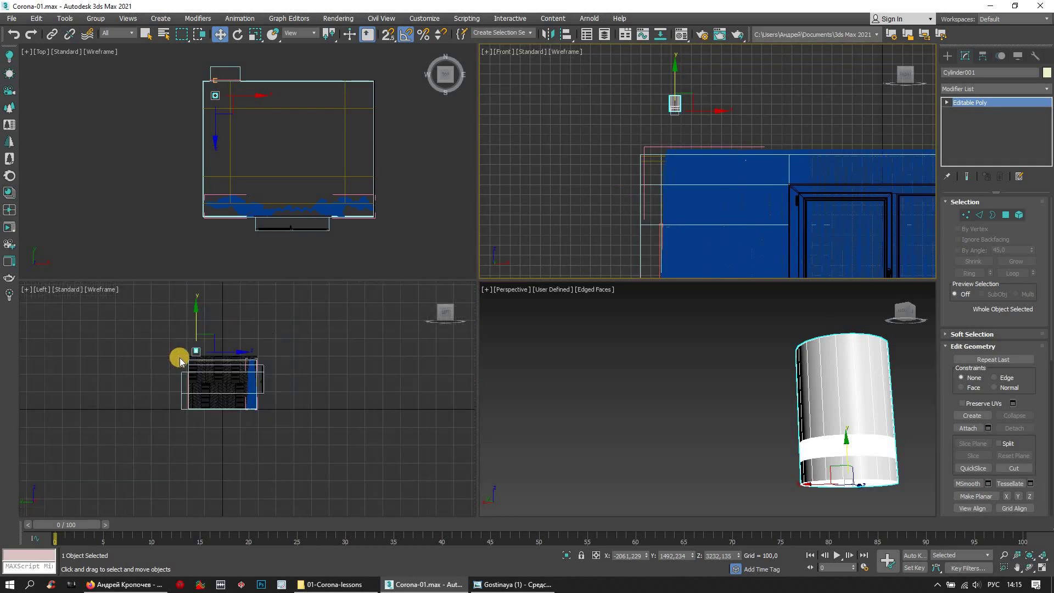
{"action": "scroll", "coordinate": [218, 380], "scroll_direction": "up", "scroll_amount": 4}
{"action": "middle_click_drag", "start_coordinate": [219, 380], "coordinate": [247, 387]}
{"action": "left_click_drag", "start_coordinate": [272, 315], "coordinate": [267, 371]}
{"action": "scroll", "coordinate": [268, 371], "scroll_direction": "up", "scroll_amount": 3}
{"action": "scroll", "coordinate": [308, 343], "scroll_direction": "up", "scroll_amount": 2}
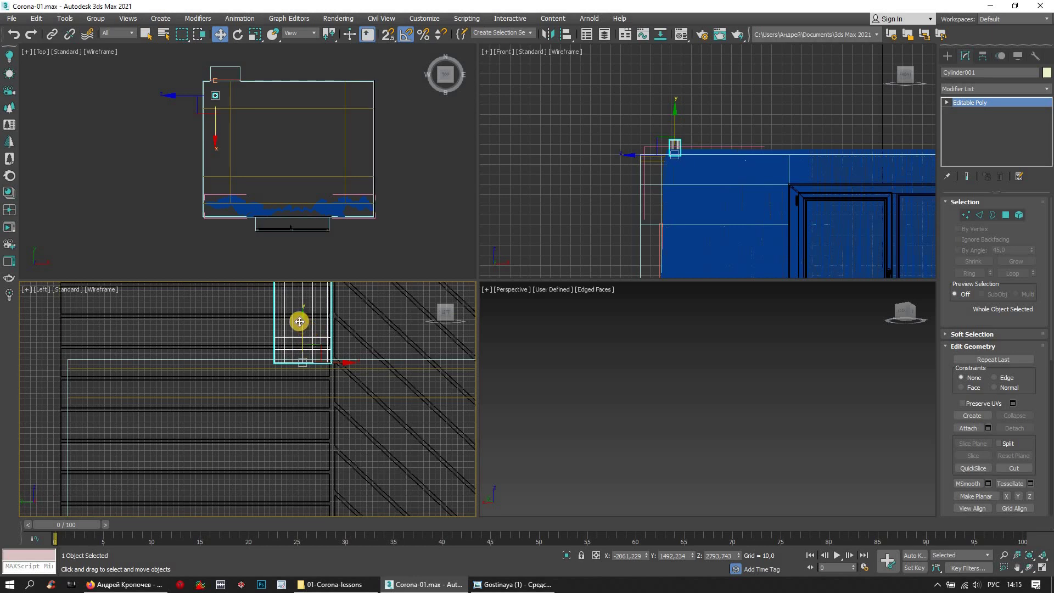
{"action": "left_click_drag", "start_coordinate": [301, 320], "coordinate": [303, 435]}
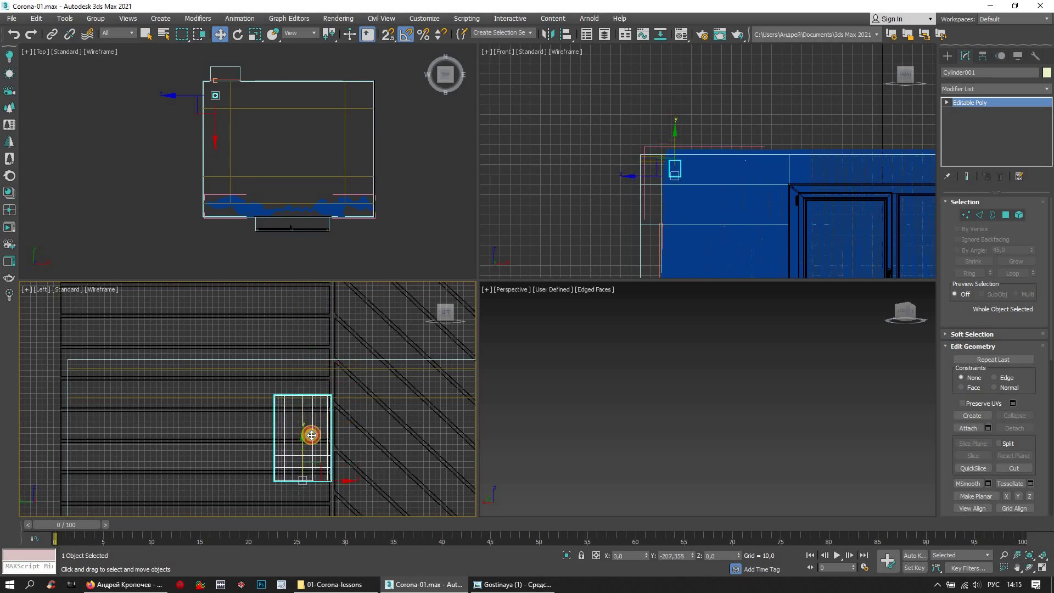
{"action": "left_click", "coordinate": [505, 585]}
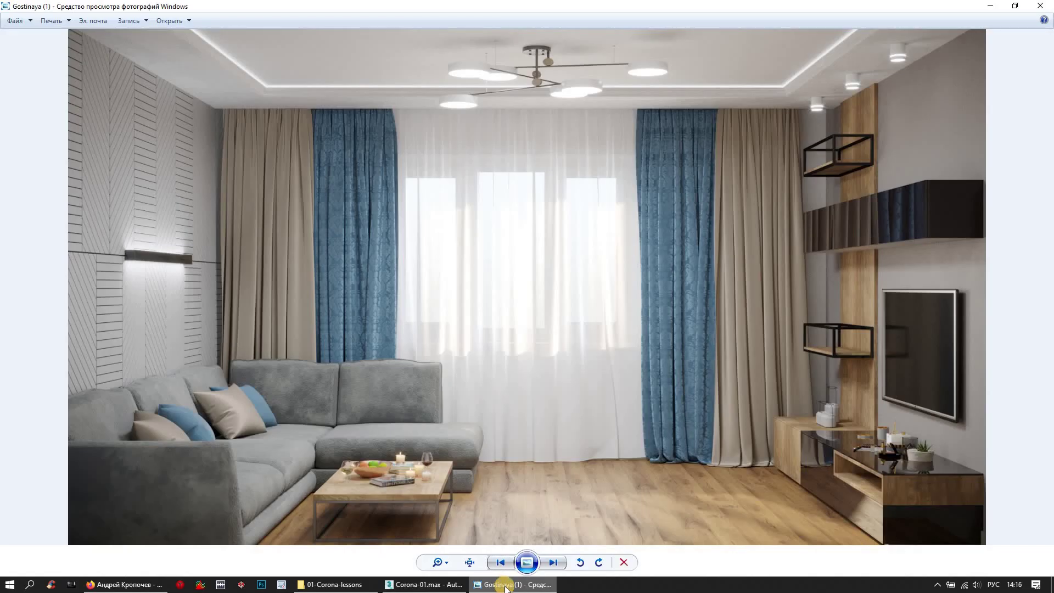
{"action": "left_click", "coordinate": [505, 585]}
{"action": "scroll", "coordinate": [275, 130], "scroll_direction": "up", "scroll_amount": 2}
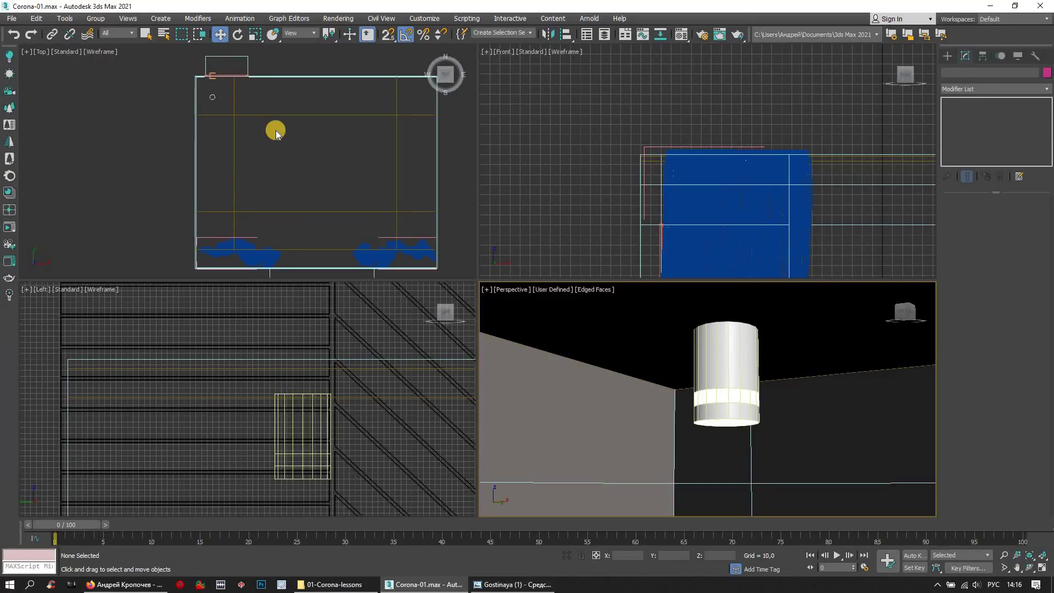
- Nudge the cylinder lamp toward the room's corner and maximize the Top view
{"action": "scroll", "coordinate": [269, 138], "scroll_direction": "up", "scroll_amount": 4}
{"action": "left_click", "coordinate": [269, 138]}
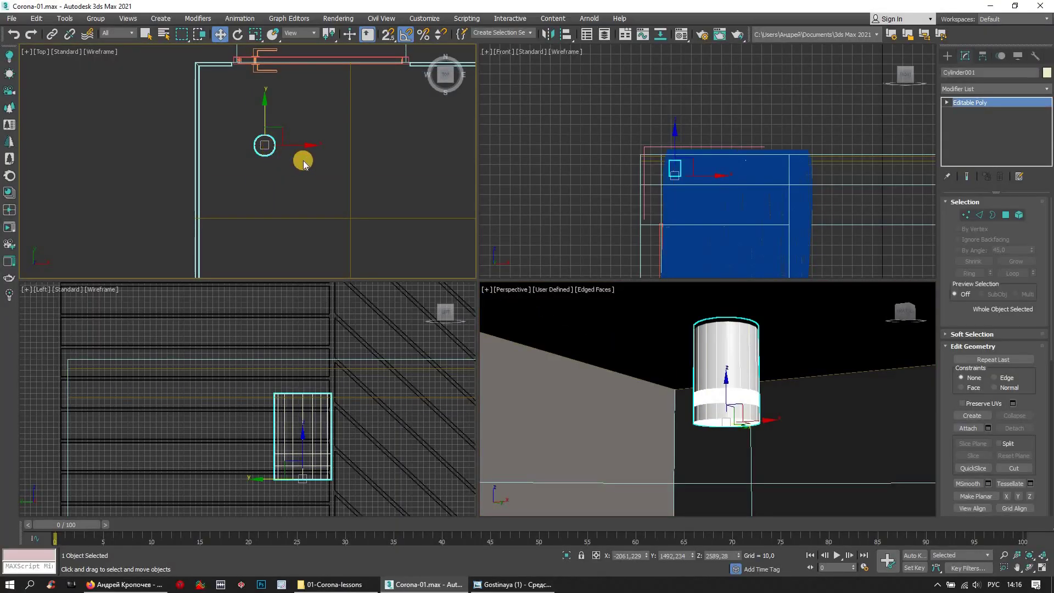
{"action": "scroll", "coordinate": [302, 132], "scroll_direction": "down", "scroll_amount": 2}
{"action": "scroll", "coordinate": [301, 99], "scroll_direction": "down", "scroll_amount": 1}
{"action": "left_click_drag", "start_coordinate": [301, 92], "coordinate": [306, 93]}
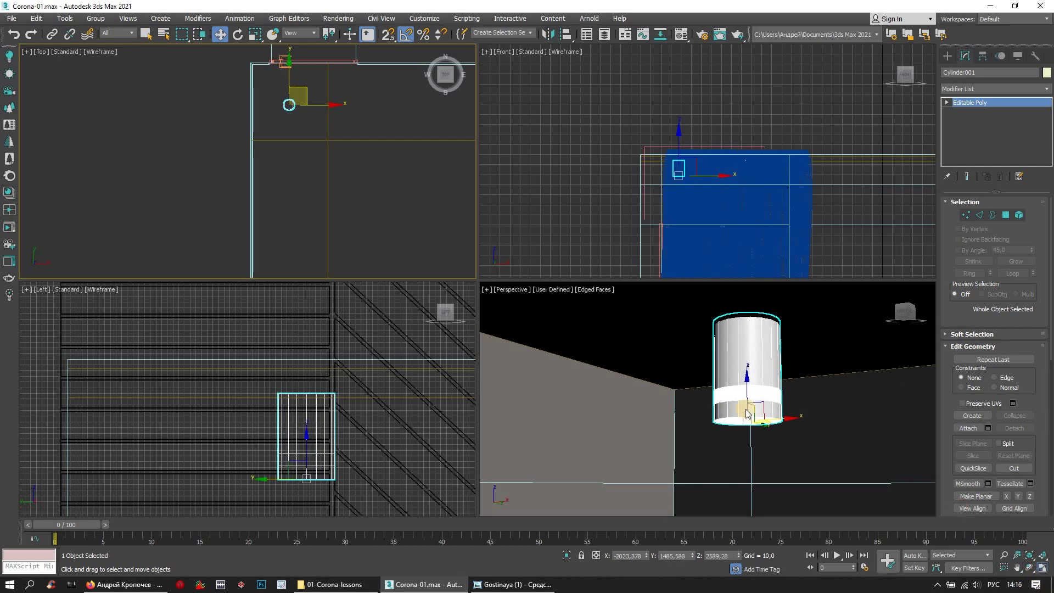
{"action": "key", "text": "alt+w"}
- Clone four instanced copies along the wall, then undo them
{"action": "scroll", "coordinate": [365, 108], "scroll_direction": "down", "scroll_amount": 3}
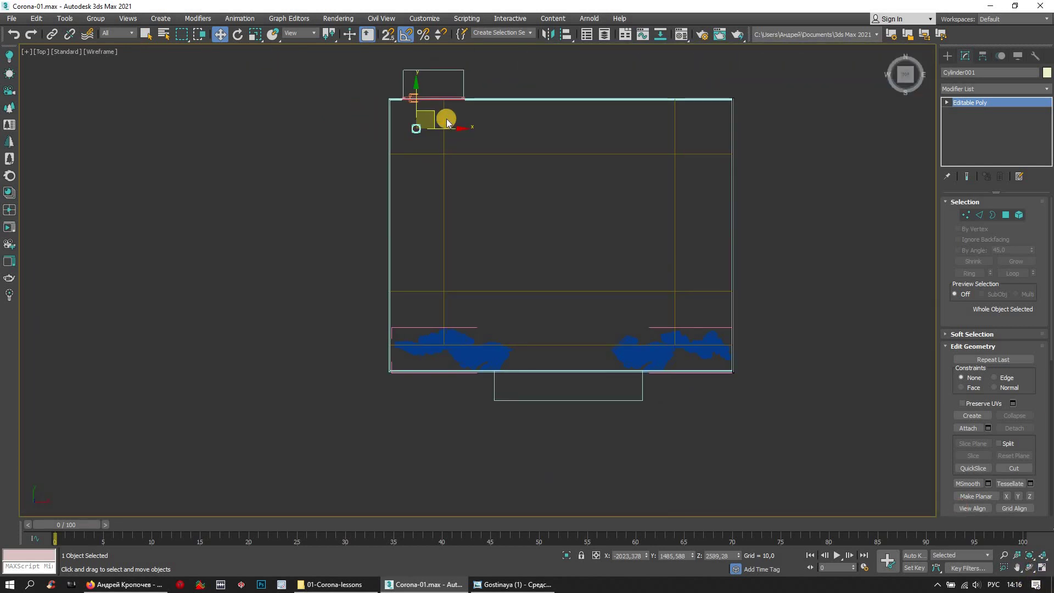
{"action": "left_click_drag", "start_coordinate": [416, 111], "coordinate": [418, 125], "text": "shift"}
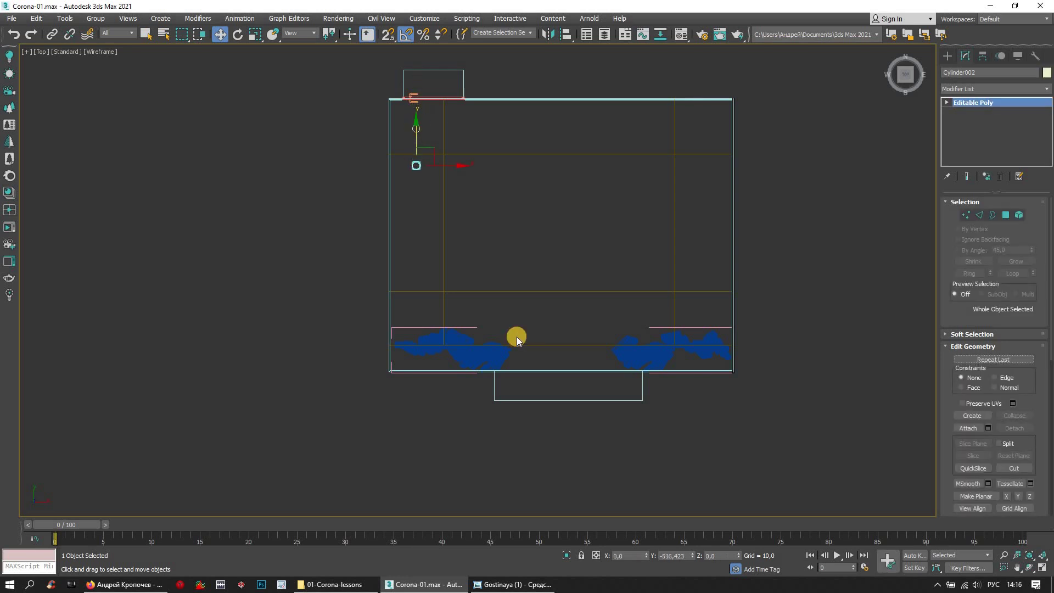
{"action": "left_click_drag", "start_coordinate": [516, 336], "coordinate": [516, 337], "text": "shift"}
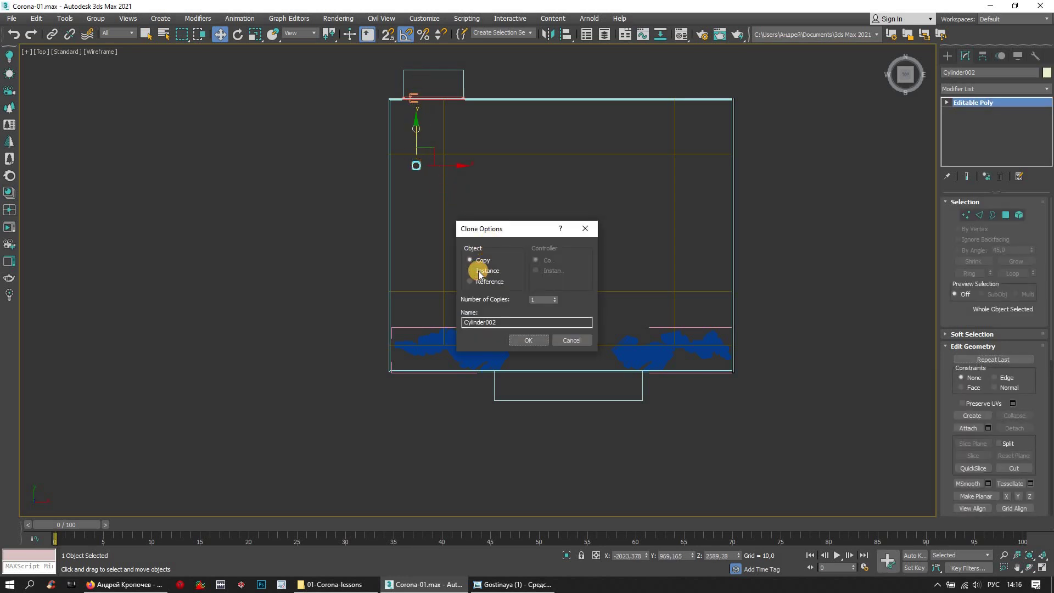
{"action": "left_click", "coordinate": [555, 297]}
{"action": "left_click", "coordinate": [528, 340]}
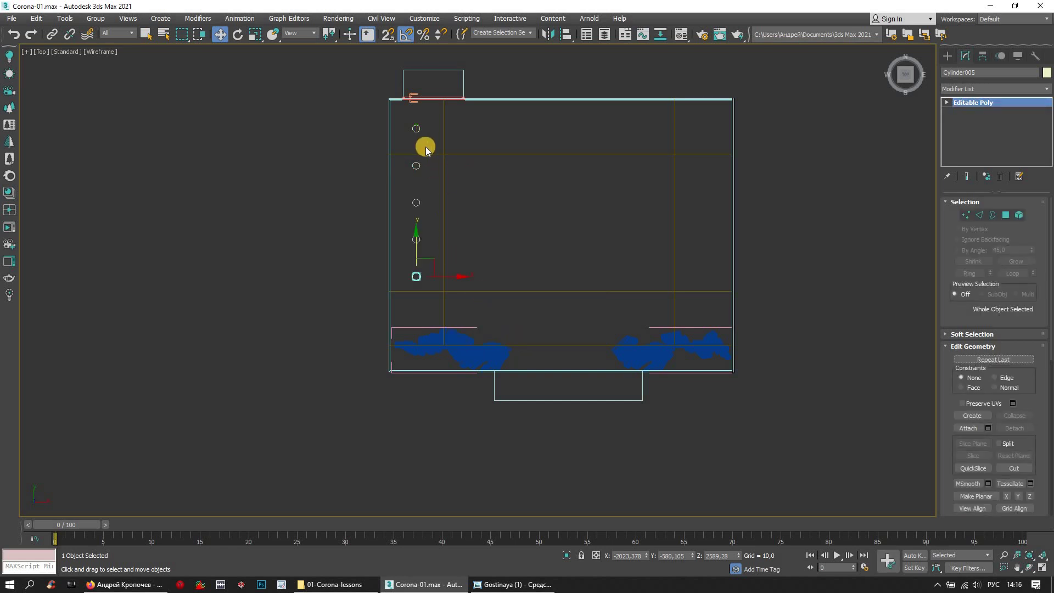
{"action": "scroll", "coordinate": [418, 156], "scroll_direction": "up", "scroll_amount": 2}
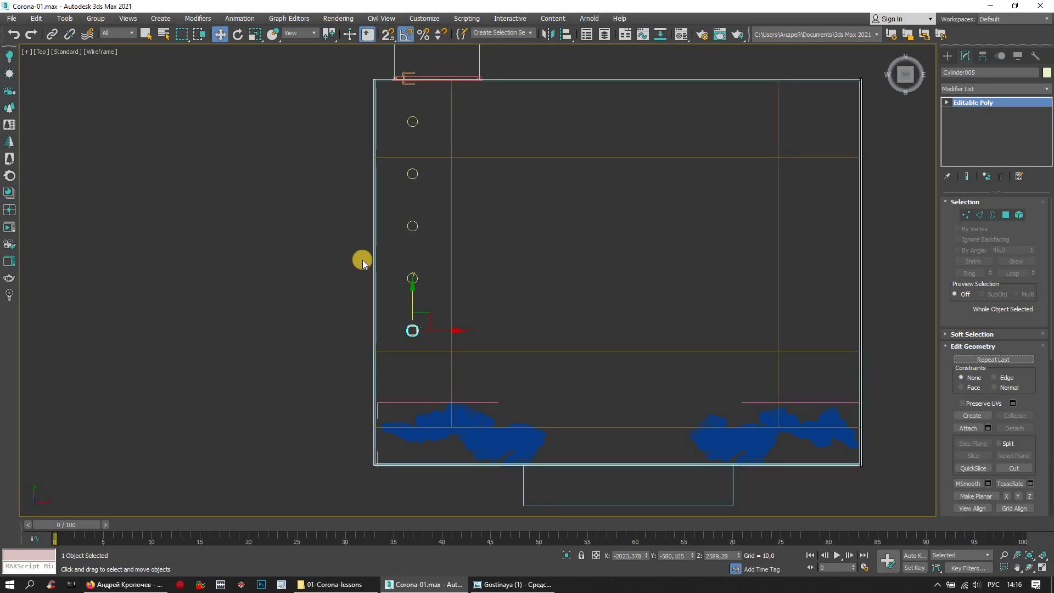
{"action": "left_click", "coordinate": [12, 36]}
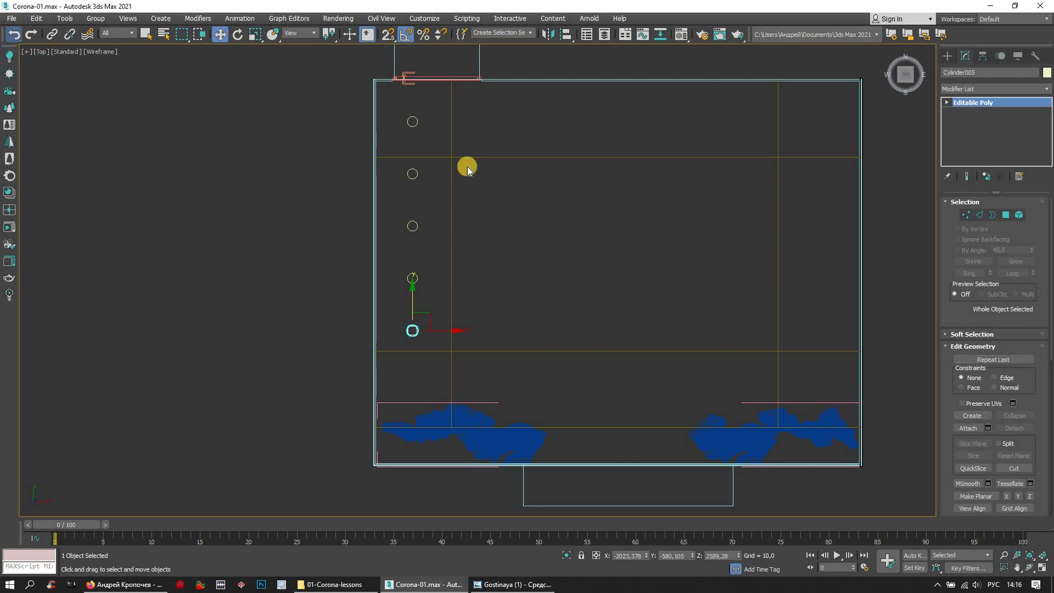
- Re-clone the cylinder as 4 instances with wider spacing and compare with the reference render
{"action": "left_click_drag", "start_coordinate": [413, 104], "coordinate": [417, 176], "text": "shift"}
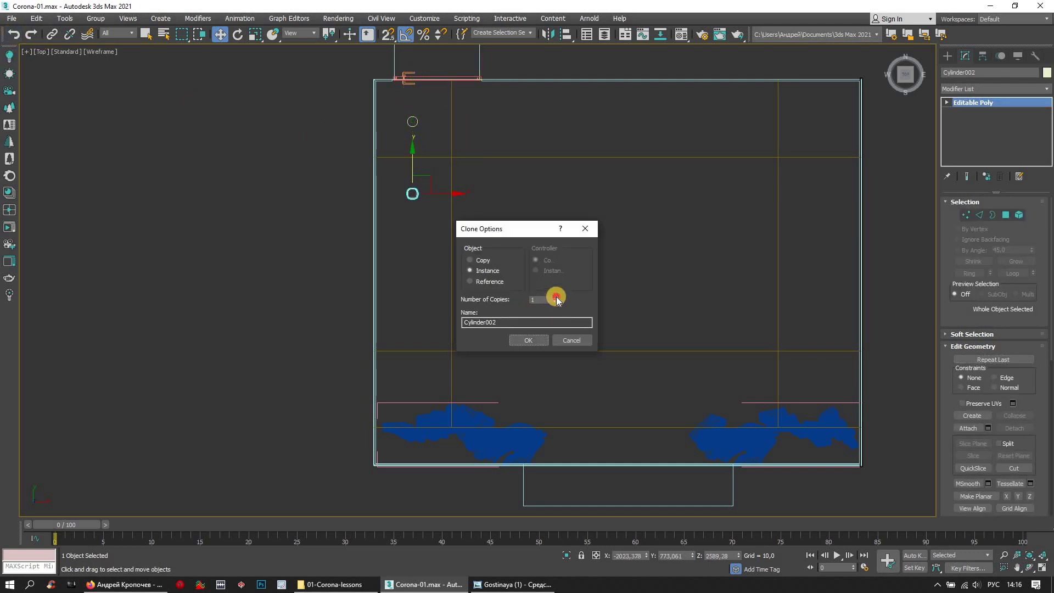
{"action": "left_click", "coordinate": [527, 341]}
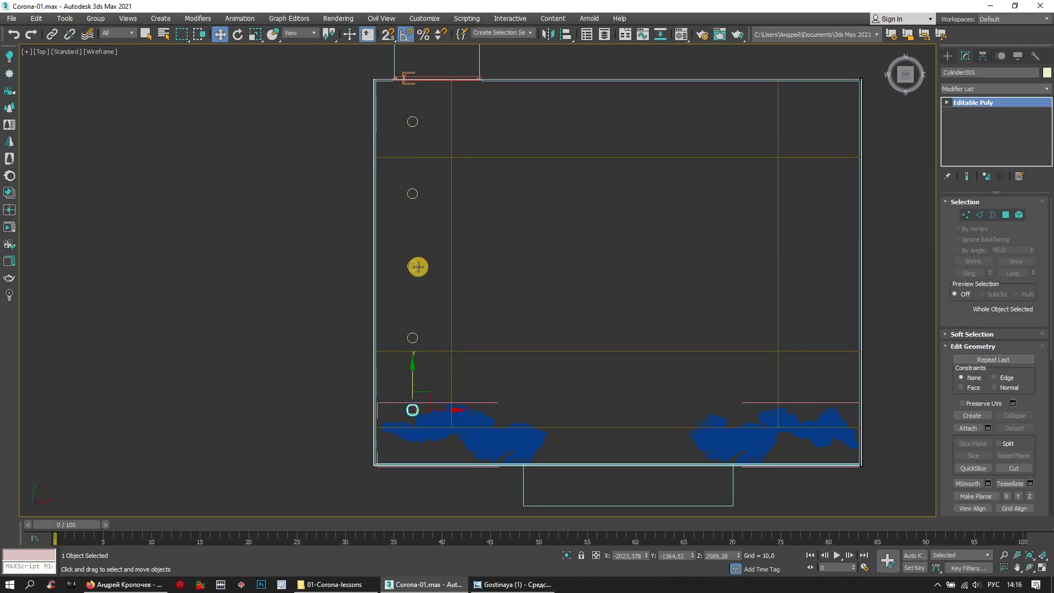
{"action": "left_click", "coordinate": [1035, 568]}
{"action": "mouse_move", "coordinate": [761, 391]}
{"action": "middle_mouse_down"}
{"action": "mouse_move", "coordinate": [743, 388]}
{"action": "mouse_move", "coordinate": [832, 388]}
{"action": "mouse_move", "coordinate": [778, 377]}
{"action": "mouse_move", "coordinate": [784, 358]}
{"action": "mouse_move", "coordinate": [804, 386]}
{"action": "mouse_move", "coordinate": [638, 402]}
{"action": "mouse_move", "coordinate": [612, 416]}
{"action": "middle_mouse_up"}
{"action": "scroll", "coordinate": [610, 417], "scroll_direction": "up", "scroll_amount": 2}
{"action": "key", "text": "alt+Tab"}
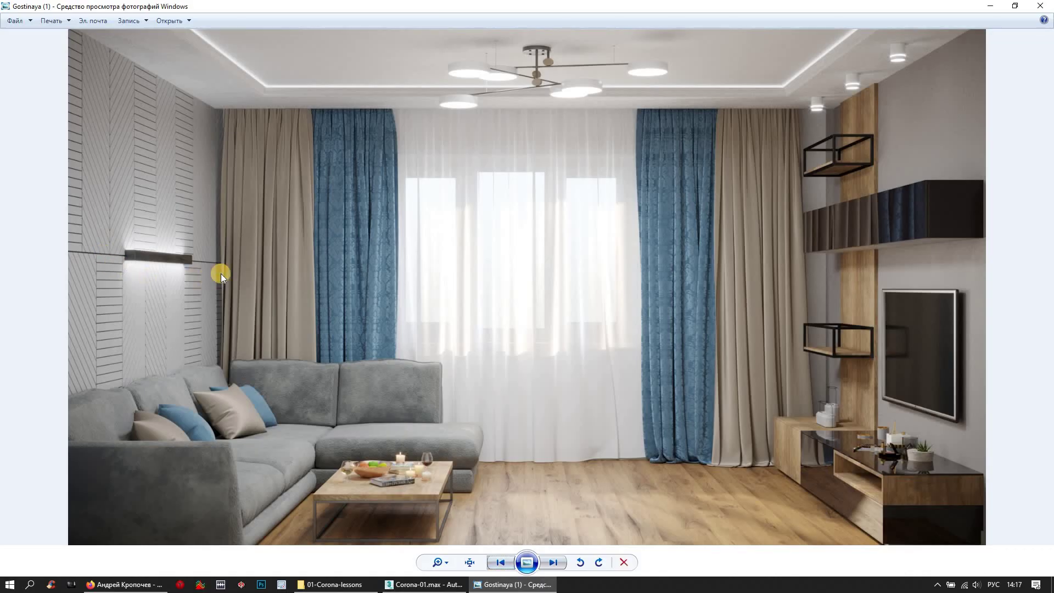
{"action": "left_click", "coordinate": [418, 585]}
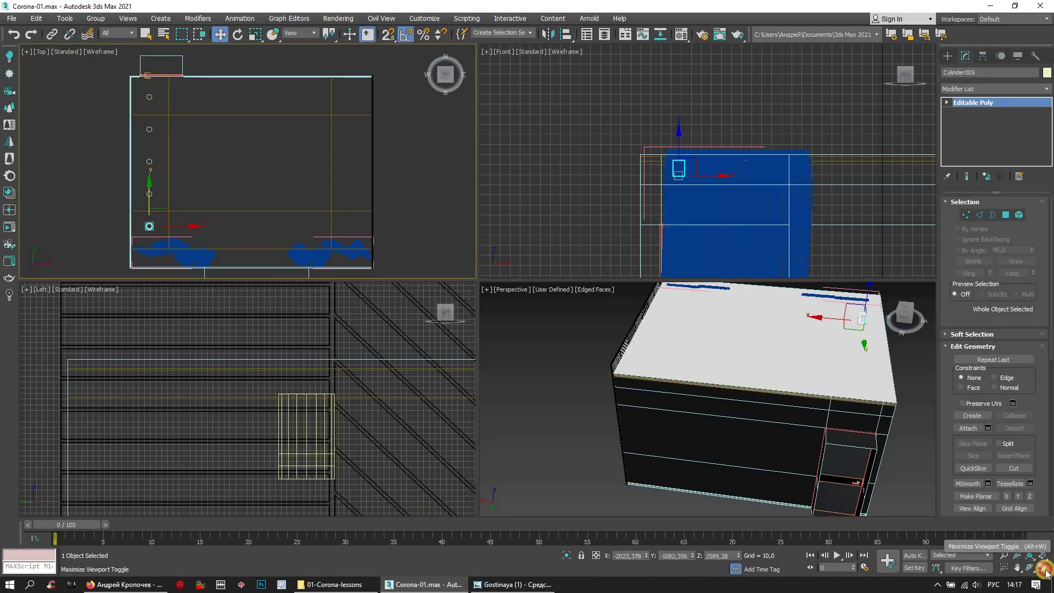
- Draw a box along the lower wall and set it to 1500 × 60 × 60
{"action": "key", "text": "alt+w"}
{"action": "left_click", "coordinate": [972, 122]}
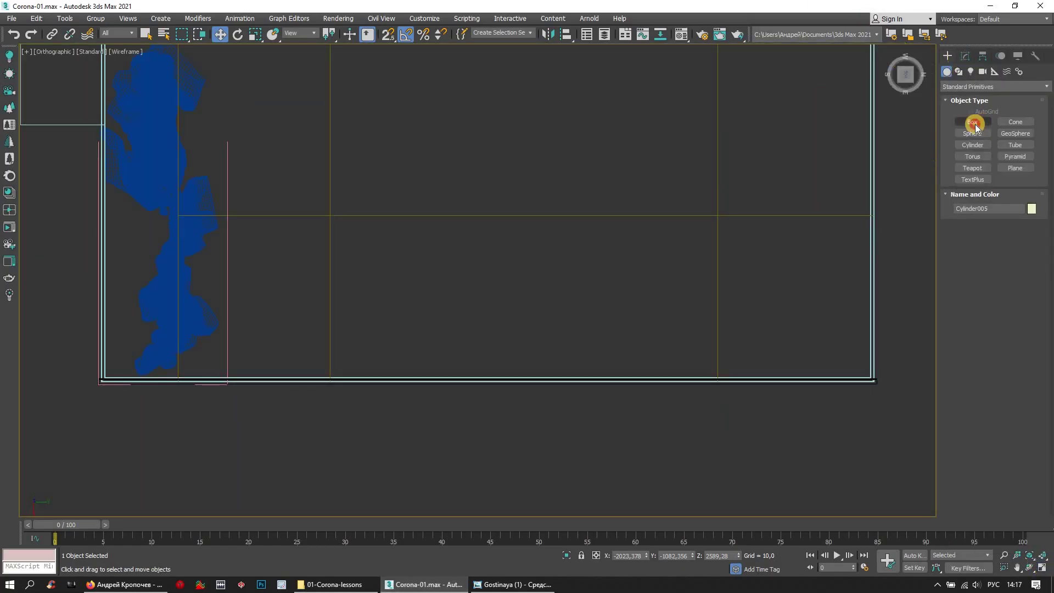
{"action": "left_click_drag", "start_coordinate": [360, 361], "coordinate": [675, 366]}
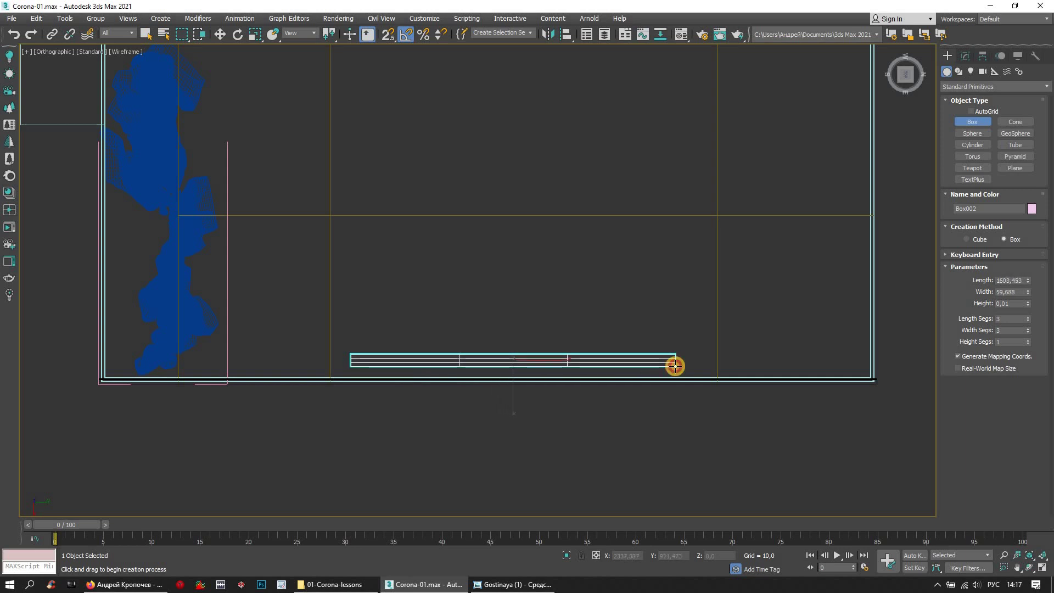
{"action": "left_click", "coordinate": [921, 303]}
{"action": "left_click", "coordinate": [1006, 280]}
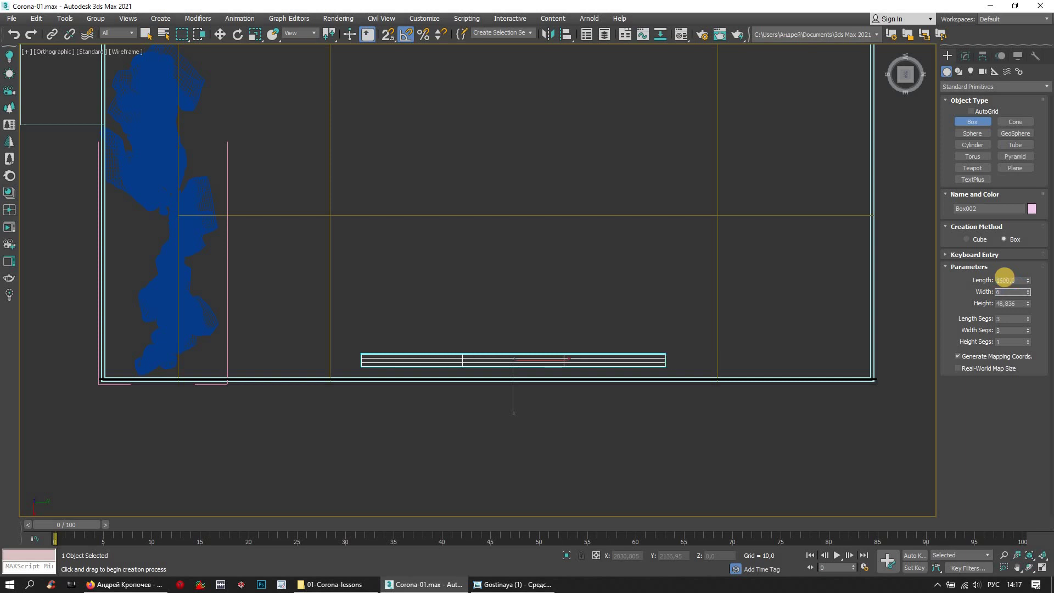
{"action": "type", "text": "0"}
{"action": "key", "text": "Tab"}
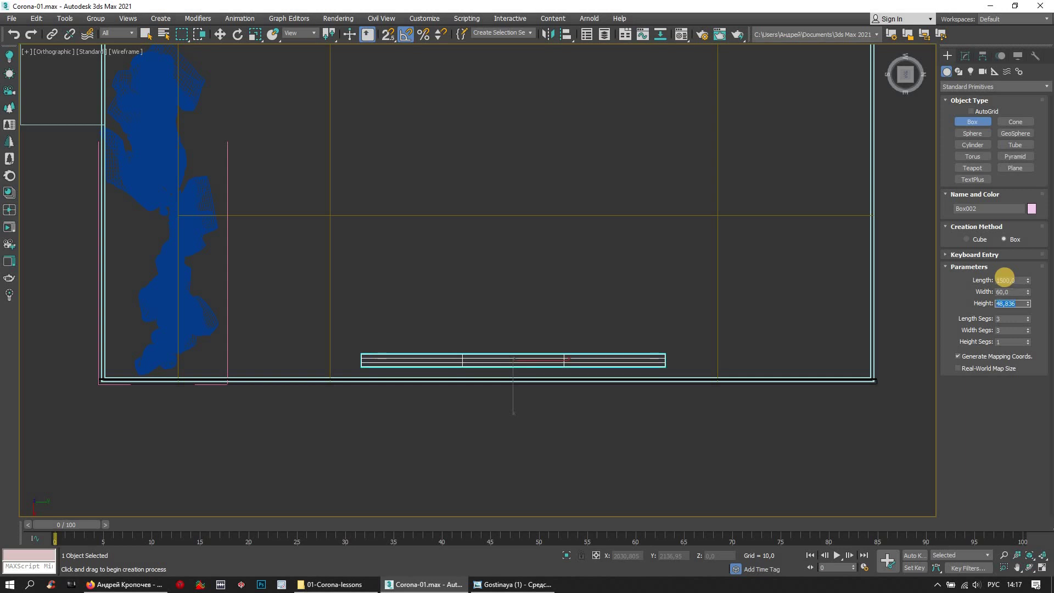
{"action": "type", "text": "60"}
{"action": "key", "text": "Return"}
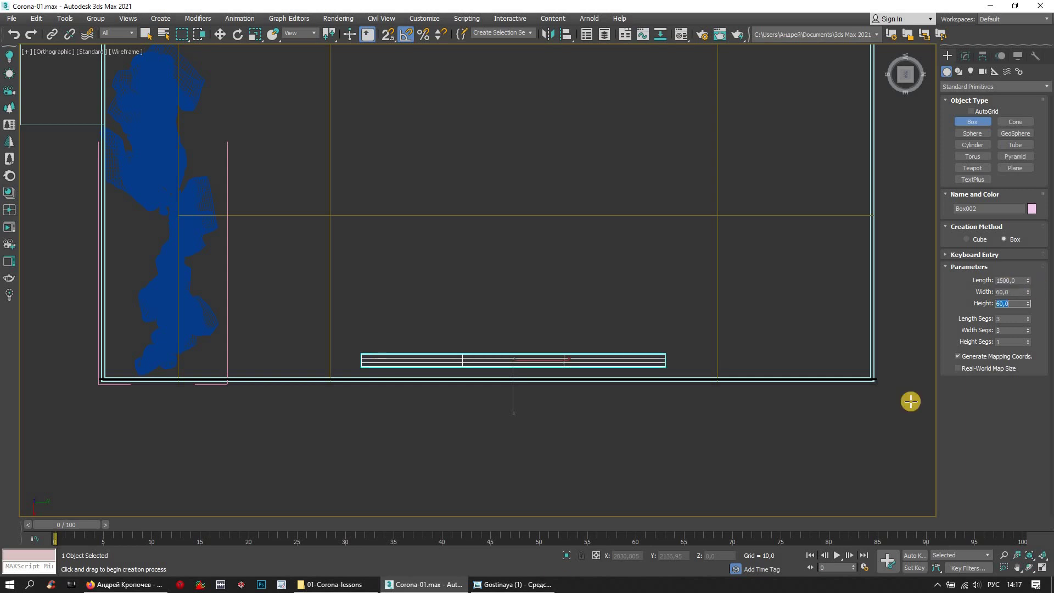
- Zoom to the new box and set its width segments to 3
{"action": "key", "text": "z"}
{"action": "right_click", "coordinate": [1027, 331]}
{"action": "left_click", "coordinate": [1027, 327]}
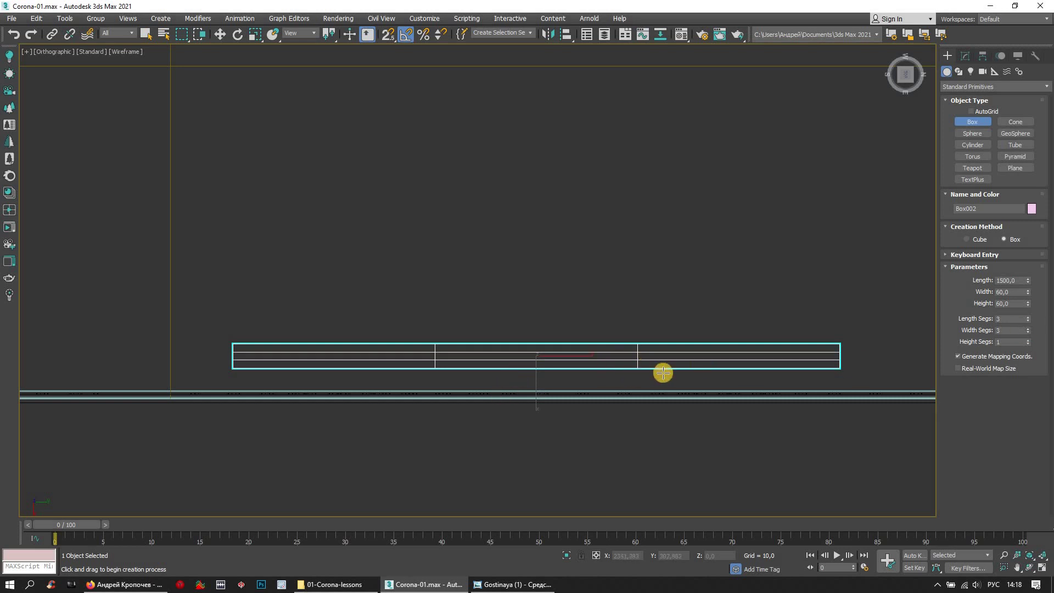
{"action": "scroll", "coordinate": [645, 360], "scroll_direction": "up", "scroll_amount": 2}
{"action": "scroll", "coordinate": [619, 312], "scroll_direction": "up", "scroll_amount": 2}
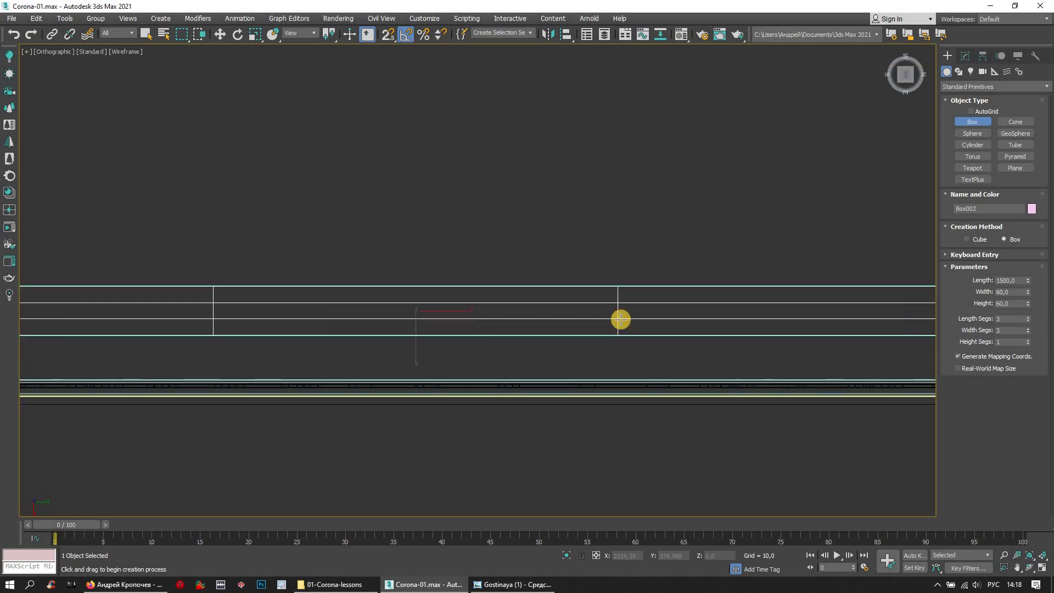
{"action": "scroll", "coordinate": [620, 319], "scroll_direction": "down", "scroll_amount": 2}
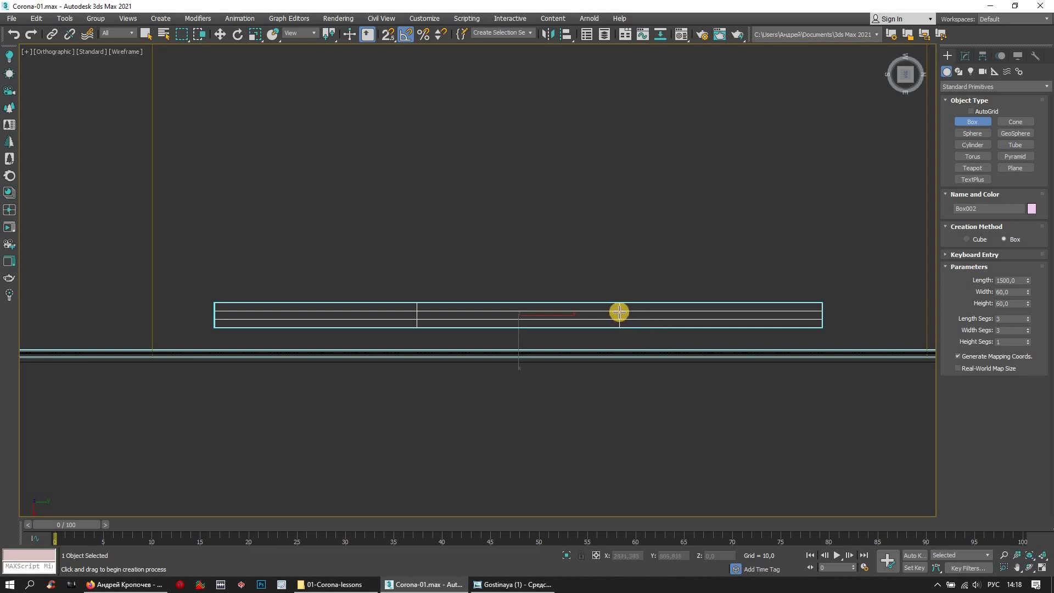
{"action": "key", "text": "w"}
{"action": "right_click", "coordinate": [644, 327]}
{"action": "mouse_move", "coordinate": [643, 419]}
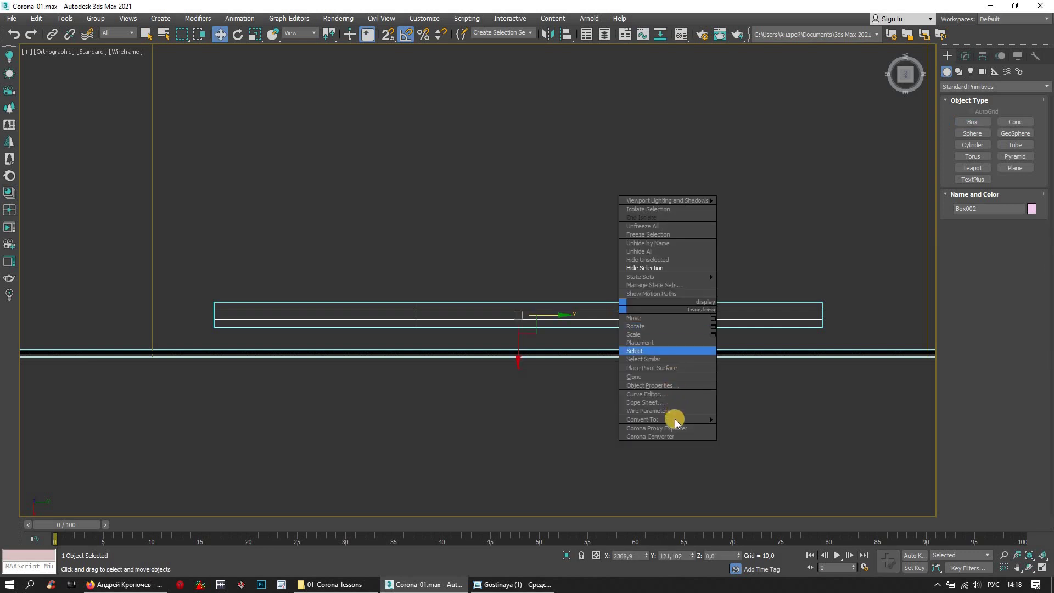
- Convert the box to Editable Poly and move its middle vertex column near the right end
{"action": "left_click", "coordinate": [746, 429]}
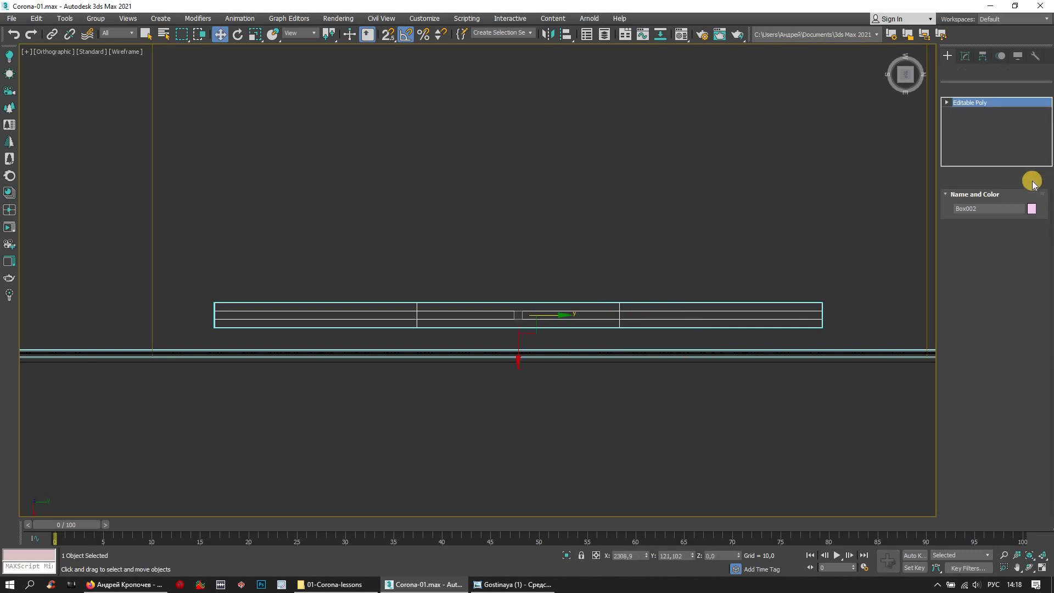
{"action": "left_click", "coordinate": [964, 211]}
{"action": "left_click_drag", "start_coordinate": [569, 254], "coordinate": [677, 416]}
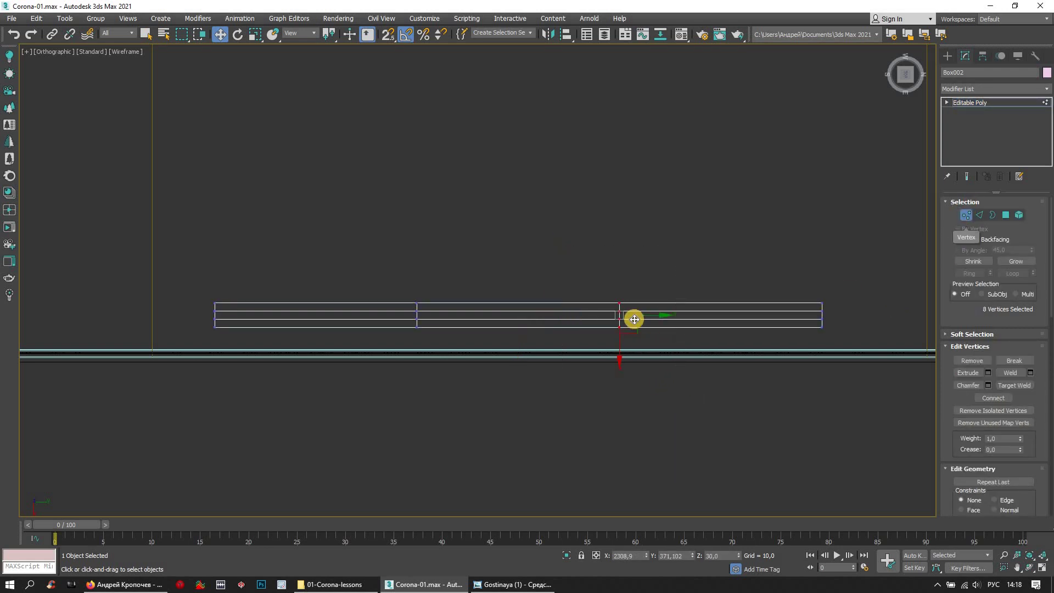
{"action": "scroll", "coordinate": [631, 323], "scroll_direction": "up", "scroll_amount": 3}
{"action": "scroll", "coordinate": [616, 322], "scroll_direction": "down", "scroll_amount": 3}
{"action": "left_click_drag", "start_coordinate": [616, 322], "coordinate": [802, 318]}
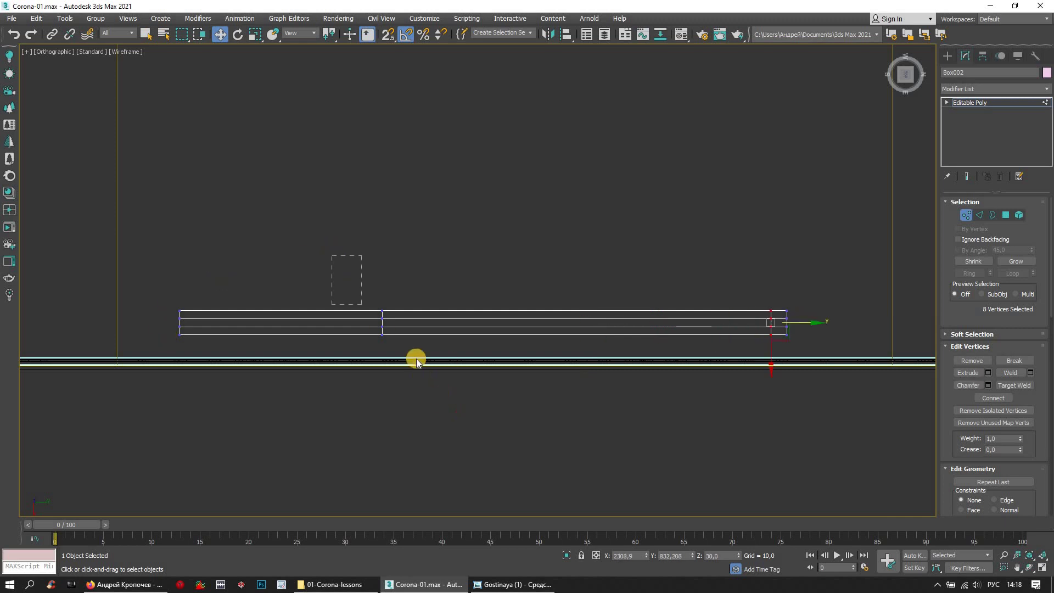
- Bridge two selected faces of the plank in Polygon mode, back in the four-view layout
{"action": "key", "text": "alt+w"}
{"action": "left_click", "coordinate": [1007, 215]}
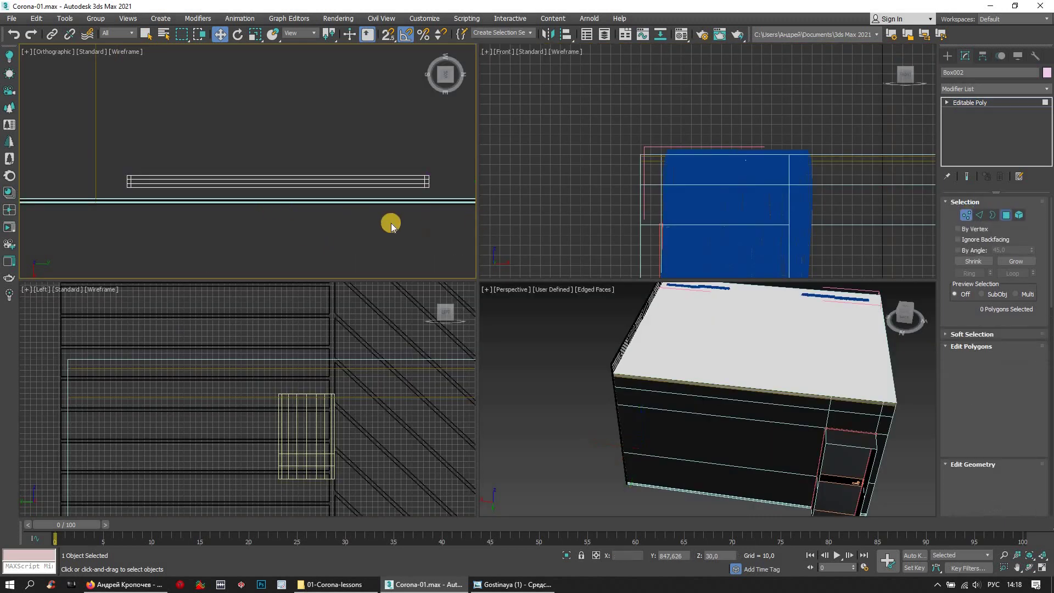
{"action": "left_click", "coordinate": [211, 184]}
{"action": "scroll", "coordinate": [654, 416], "scroll_direction": "up", "scroll_amount": 5}
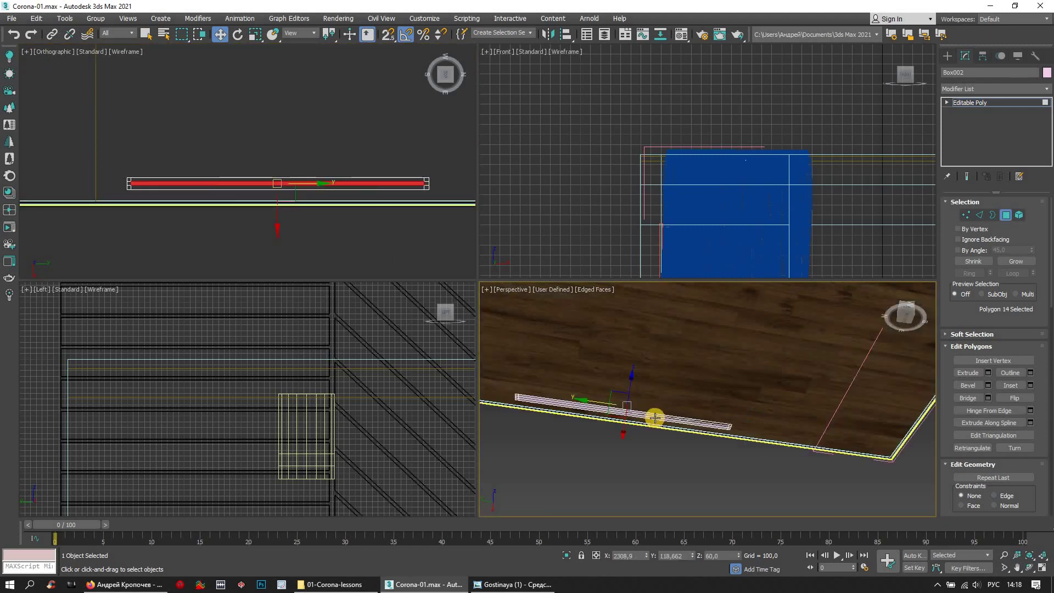
{"action": "scroll", "coordinate": [661, 421], "scroll_direction": "up", "scroll_amount": 2}
{"action": "scroll", "coordinate": [664, 420], "scroll_direction": "up", "scroll_amount": 2}
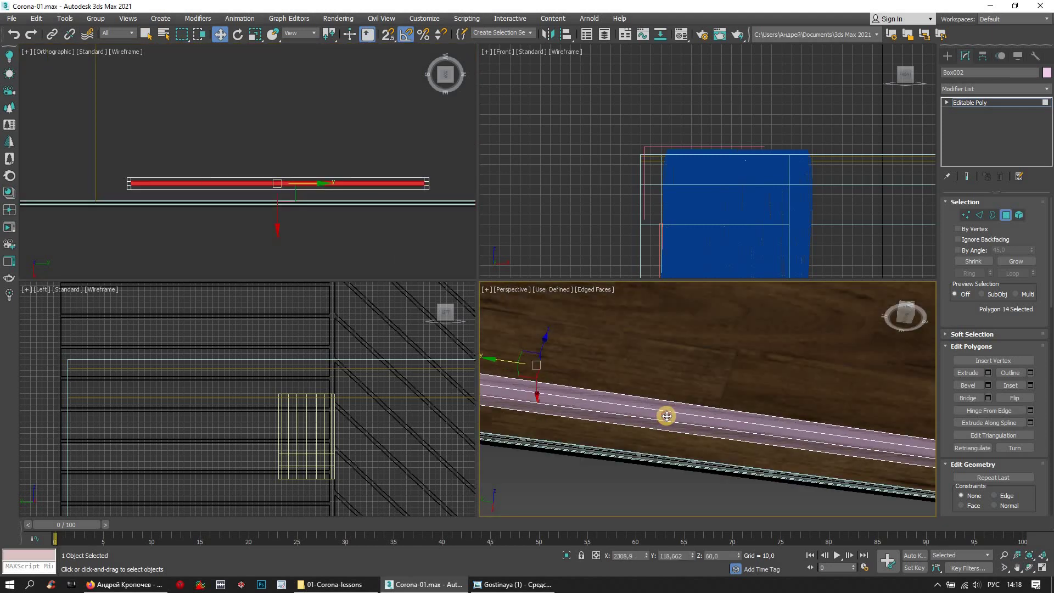
{"action": "left_click", "coordinate": [667, 416]}
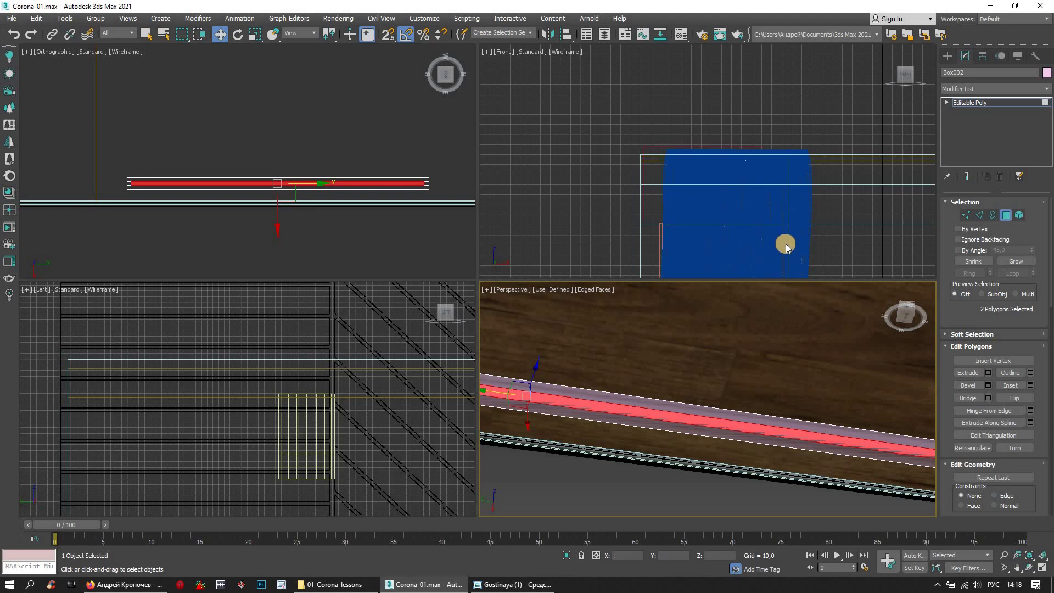
{"action": "left_click", "coordinate": [974, 400]}
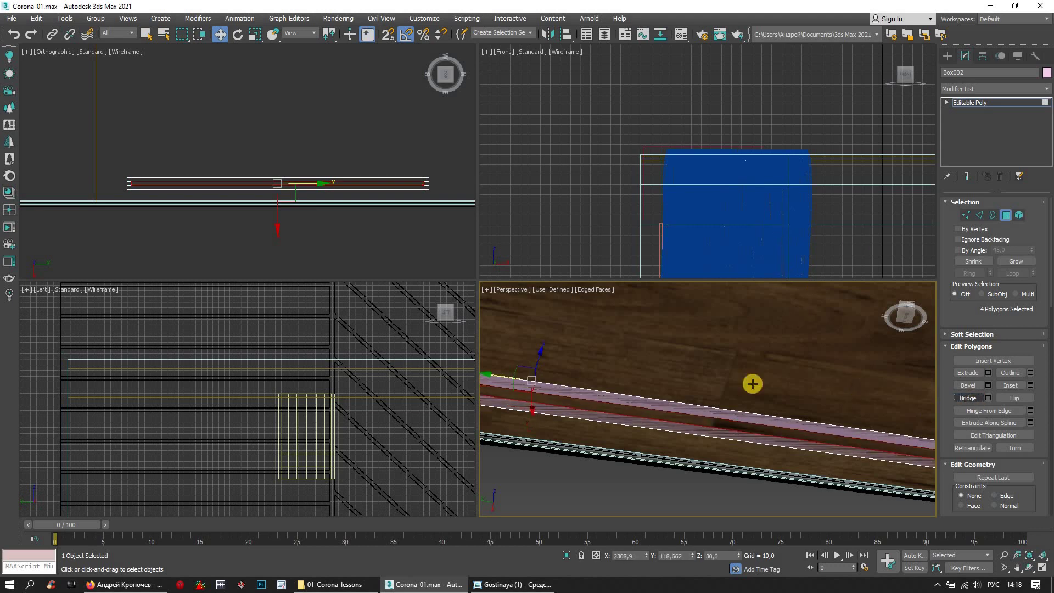
{"action": "left_click", "coordinate": [1006, 215]}
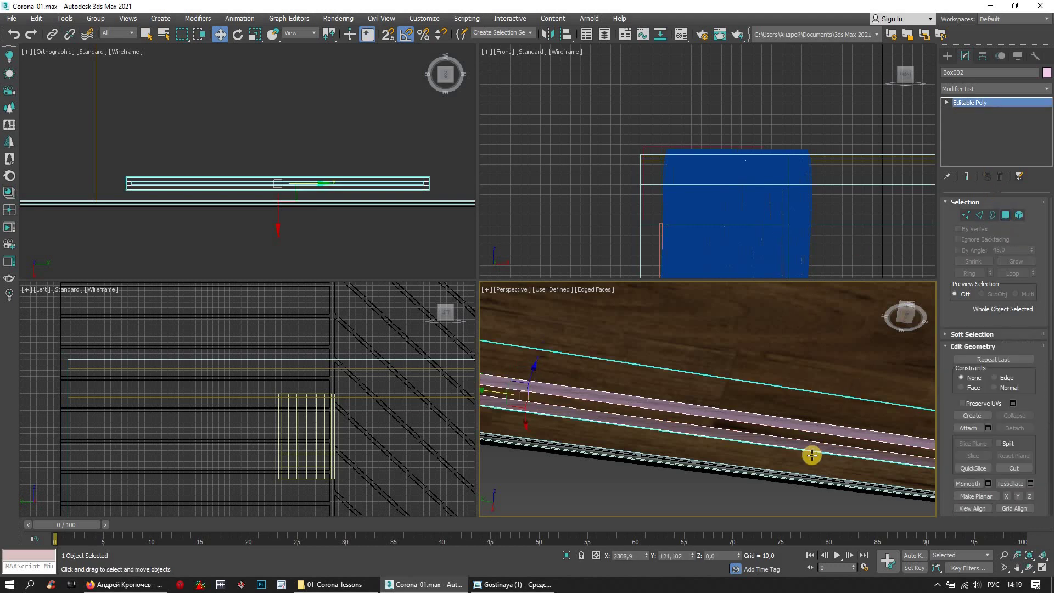
- Orbit to the plank's underside and select the floor plane
{"action": "scroll", "coordinate": [791, 441], "scroll_direction": "down", "scroll_amount": 5}
{"action": "mouse_move", "coordinate": [814, 431]}
{"action": "middle_mouse_down", "text": "alt"}
{"action": "mouse_move", "coordinate": [922, 448]}
{"action": "mouse_move", "coordinate": [812, 435]}
{"action": "mouse_move", "coordinate": [799, 463]}
{"action": "mouse_move", "coordinate": [764, 437]}
{"action": "mouse_move", "coordinate": [772, 336]}
{"action": "mouse_move", "coordinate": [790, 376]}
{"action": "mouse_move", "coordinate": [694, 426]}
{"action": "mouse_move", "coordinate": [811, 423]}
{"action": "middle_mouse_up", "text": "alt"}
{"action": "left_click", "coordinate": [812, 426]}
{"action": "right_click", "coordinate": [808, 420]}
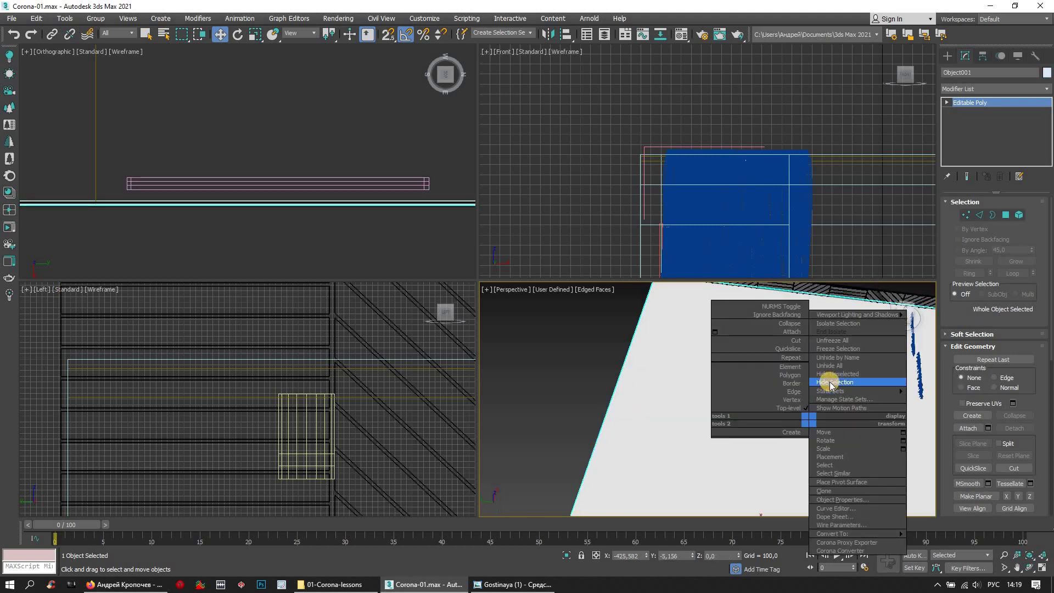
- Hide the floor and shift the plank along X to 2369.8, checking the reference photo
{"action": "left_click", "coordinate": [823, 382]}
{"action": "mouse_move", "coordinate": [832, 393]}
{"action": "middle_mouse_down", "text": "alt"}
{"action": "mouse_move", "coordinate": [793, 377]}
{"action": "mouse_move", "coordinate": [771, 428]}
{"action": "mouse_move", "coordinate": [822, 363]}
{"action": "middle_mouse_up", "text": "alt"}
{"action": "left_click", "coordinate": [822, 363]}
{"action": "left_click_drag", "start_coordinate": [822, 363], "coordinate": [831, 370]}
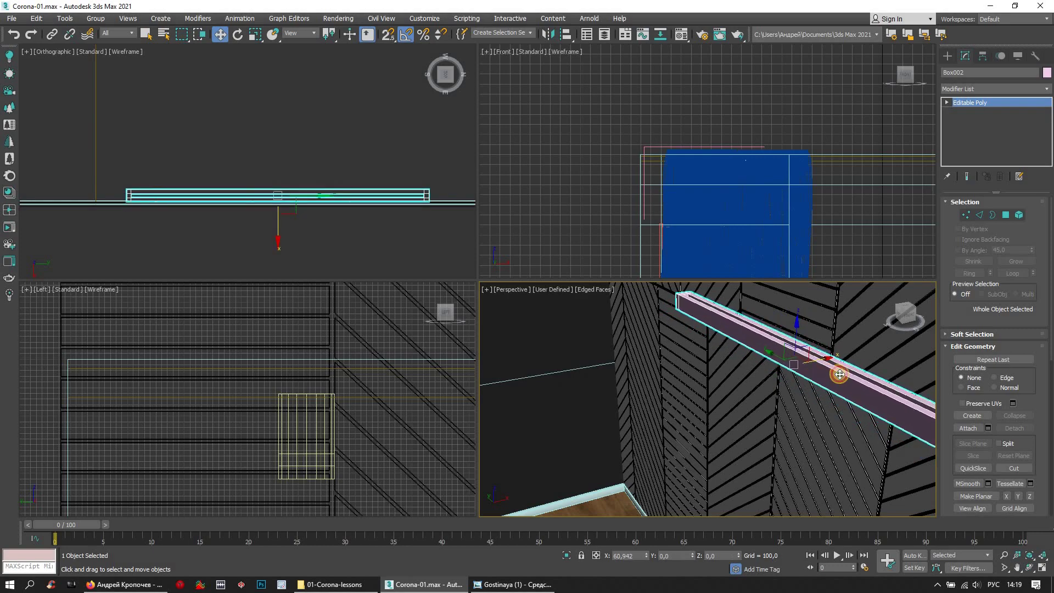
{"action": "mouse_move", "coordinate": [819, 381]}
{"action": "middle_mouse_down", "text": "alt"}
{"action": "mouse_move", "coordinate": [870, 369]}
{"action": "mouse_move", "coordinate": [463, 503]}
{"action": "middle_mouse_up", "text": "alt"}
{"action": "left_click", "coordinate": [506, 584]}
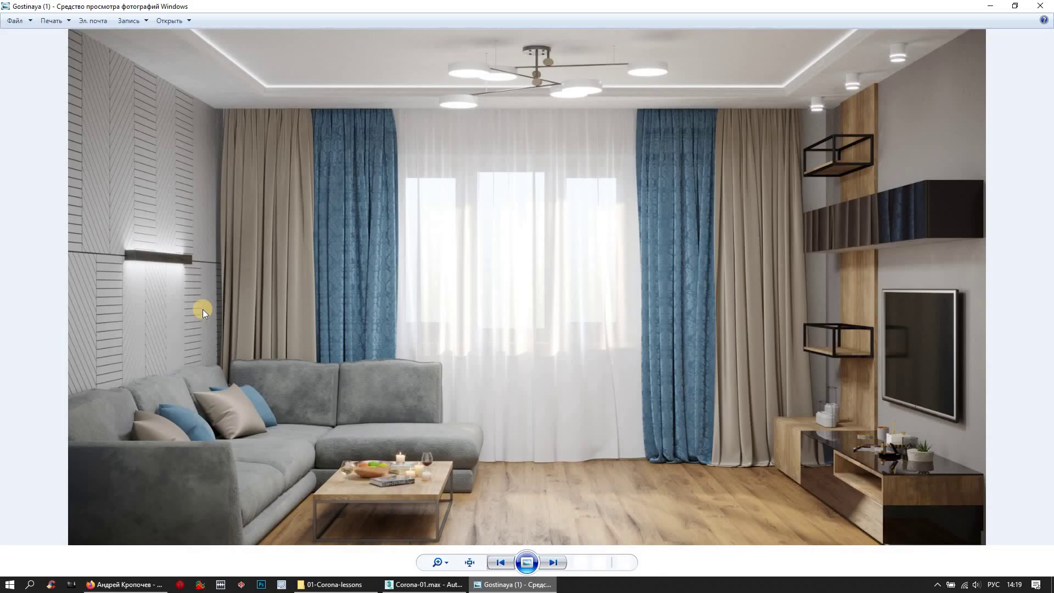
{"action": "left_click", "coordinate": [502, 585]}
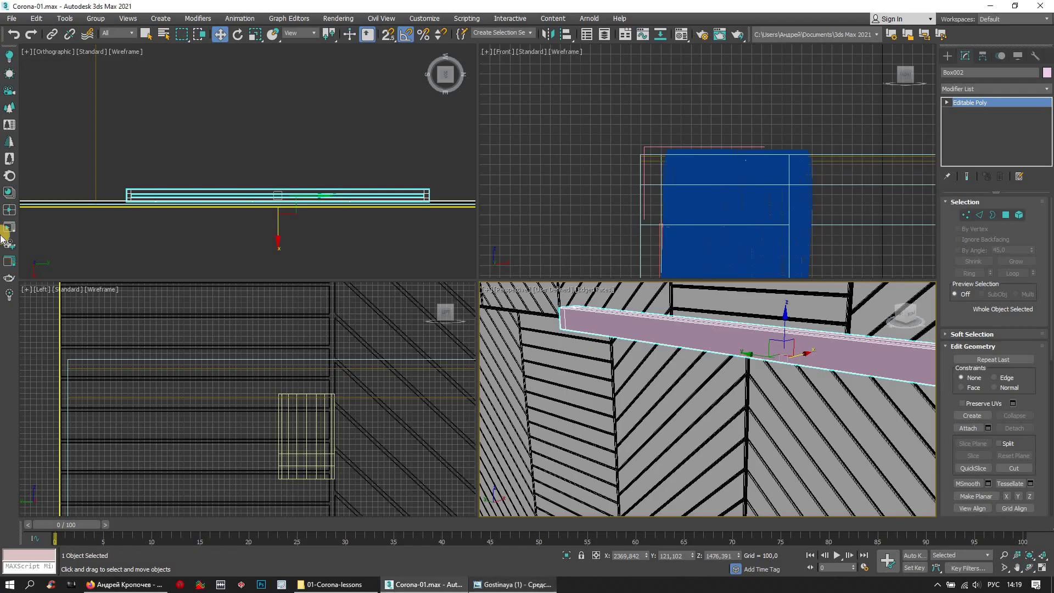
- Assign Plaster Black Smooth from the Corona material library to the plank
{"action": "left_click", "coordinate": [10, 193]}
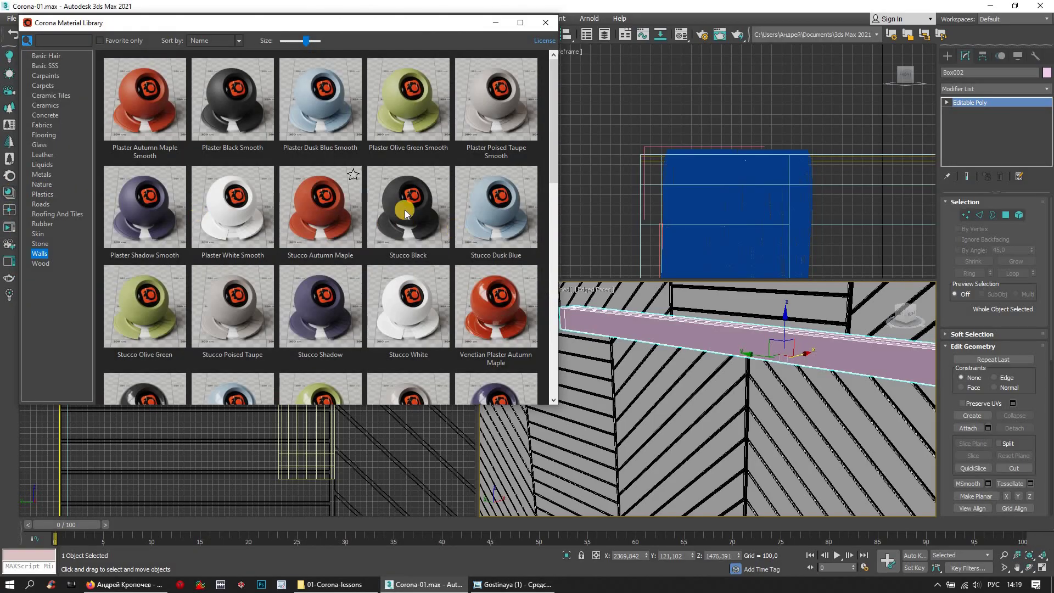
{"action": "right_click", "coordinate": [232, 106]}
{"action": "left_click", "coordinate": [266, 133]}
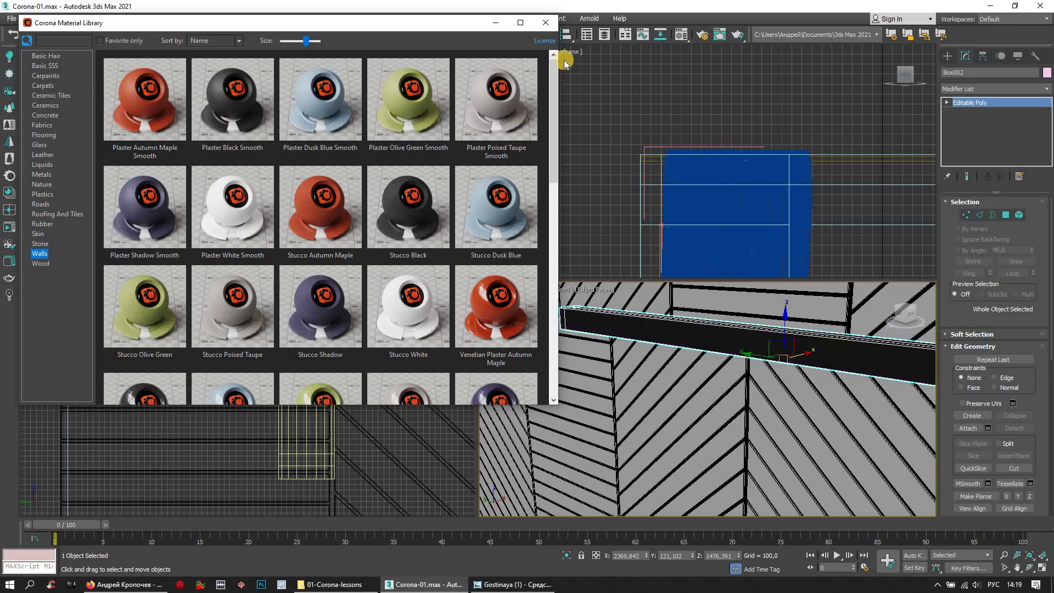
{"action": "left_click", "coordinate": [546, 23]}
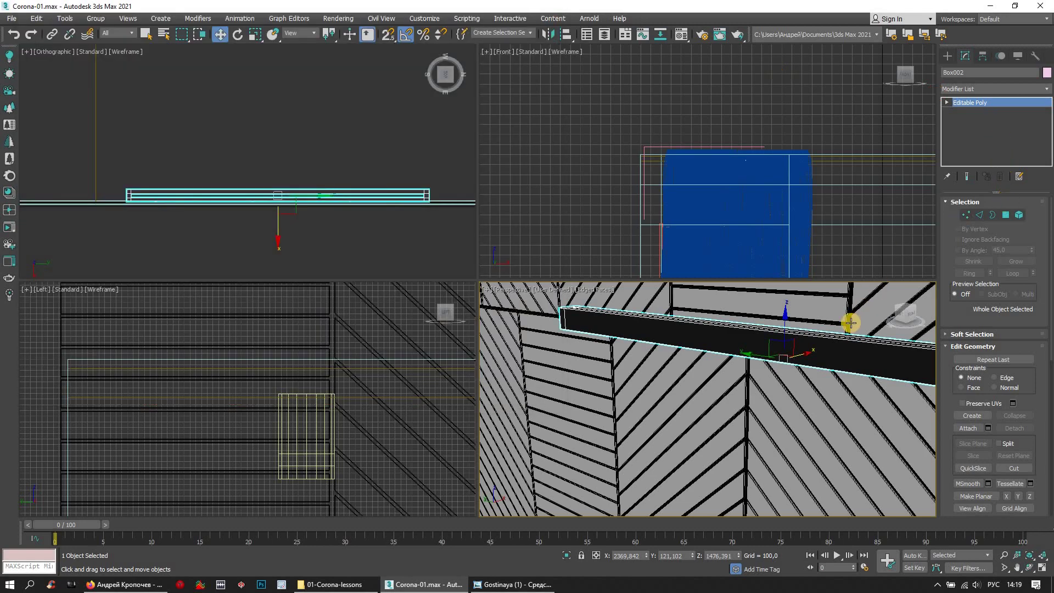
{"action": "middle_click_drag", "start_coordinate": [822, 348], "coordinate": [696, 78], "text": "alt"}
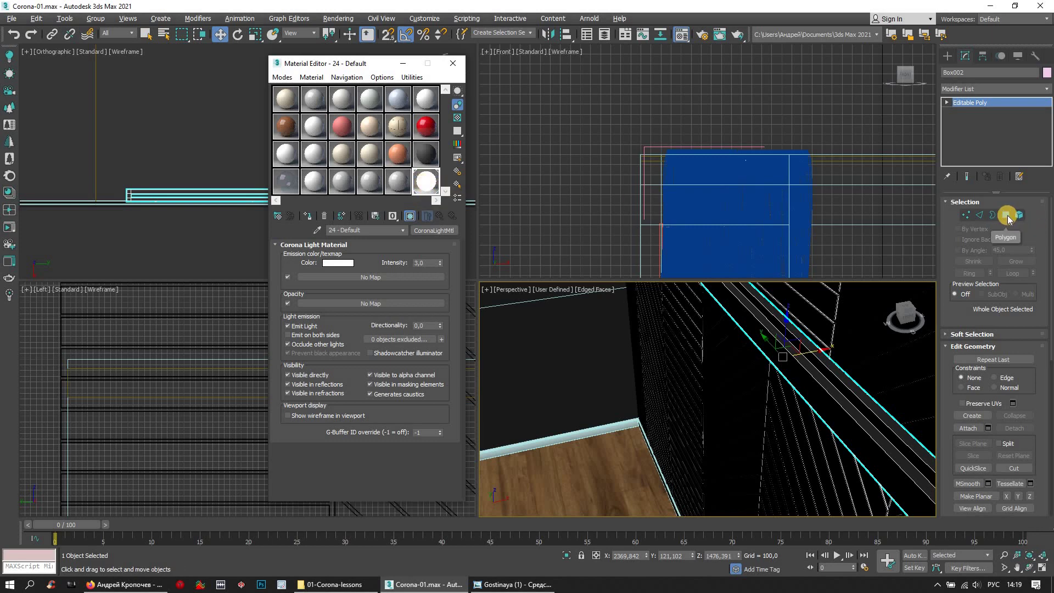
- Give the four strip polygons along Box002's edge the Corona Light Material 24 - Default
{"action": "left_click", "coordinate": [1007, 215]}
{"action": "middle_click_drag", "start_coordinate": [854, 397], "coordinate": [828, 376], "text": "alt"}
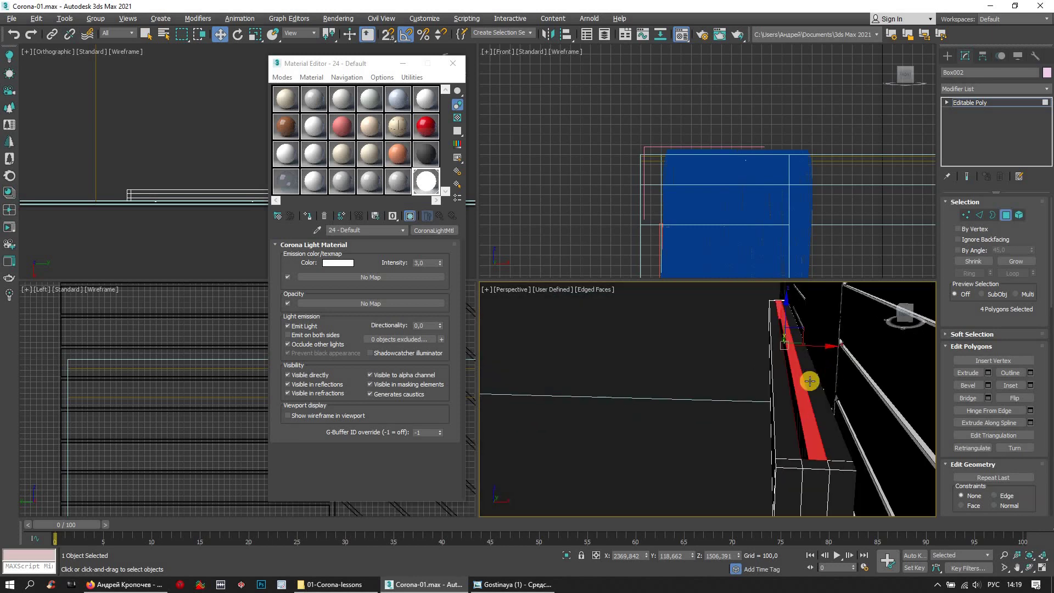
{"action": "left_click", "coordinate": [309, 219]}
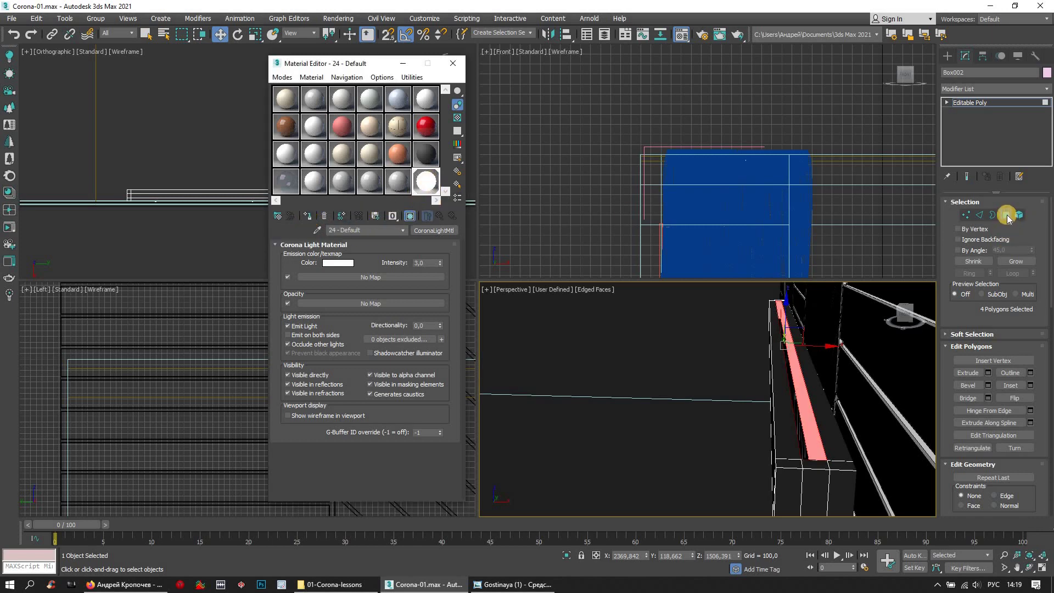
{"action": "left_click", "coordinate": [1007, 215]}
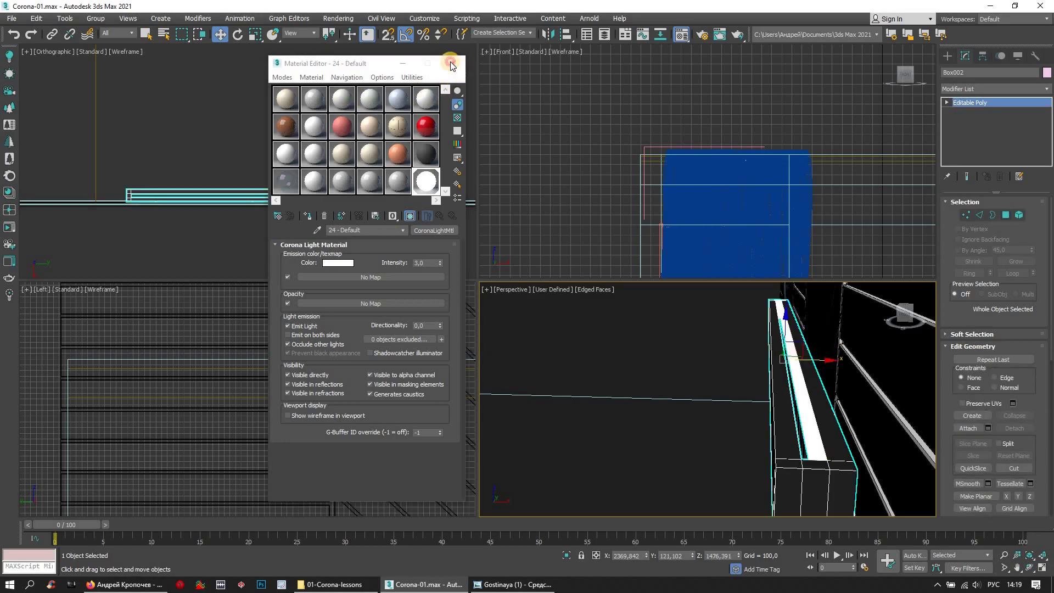
{"action": "left_click", "coordinate": [451, 66]}
{"action": "key", "text": "z"}
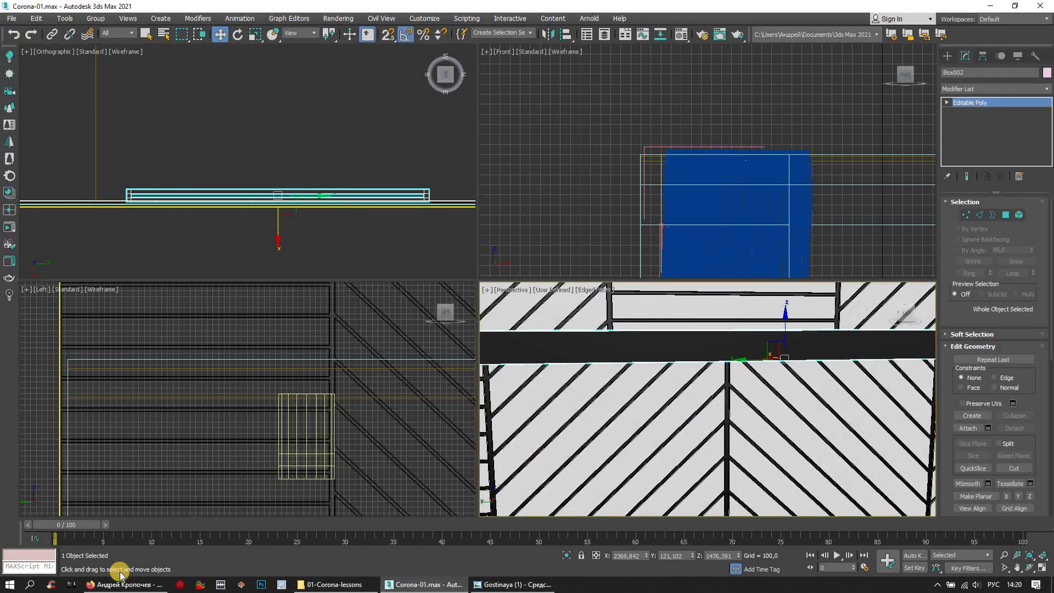
- Start a Merge and pick lamp64.max from the 01-Corona-lessons/lyustra-corona folder
{"action": "left_click", "coordinate": [338, 585]}
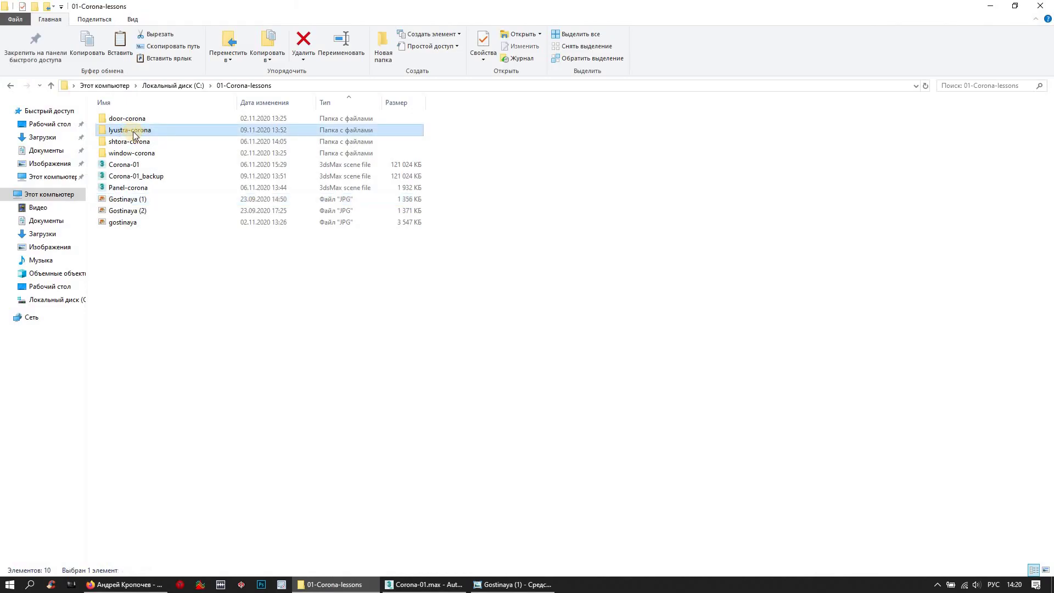
{"action": "left_click", "coordinate": [422, 584]}
{"action": "key", "text": "alt+f"}
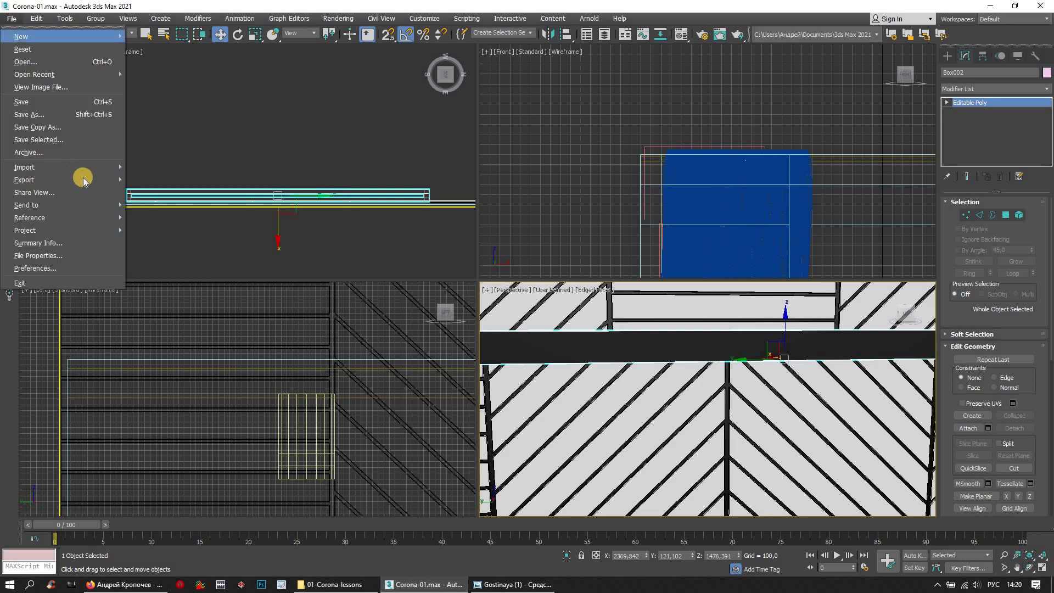
{"action": "mouse_move", "coordinate": [25, 167]}
{"action": "left_click", "coordinate": [156, 180]}
{"action": "double_click", "coordinate": [108, 89]}
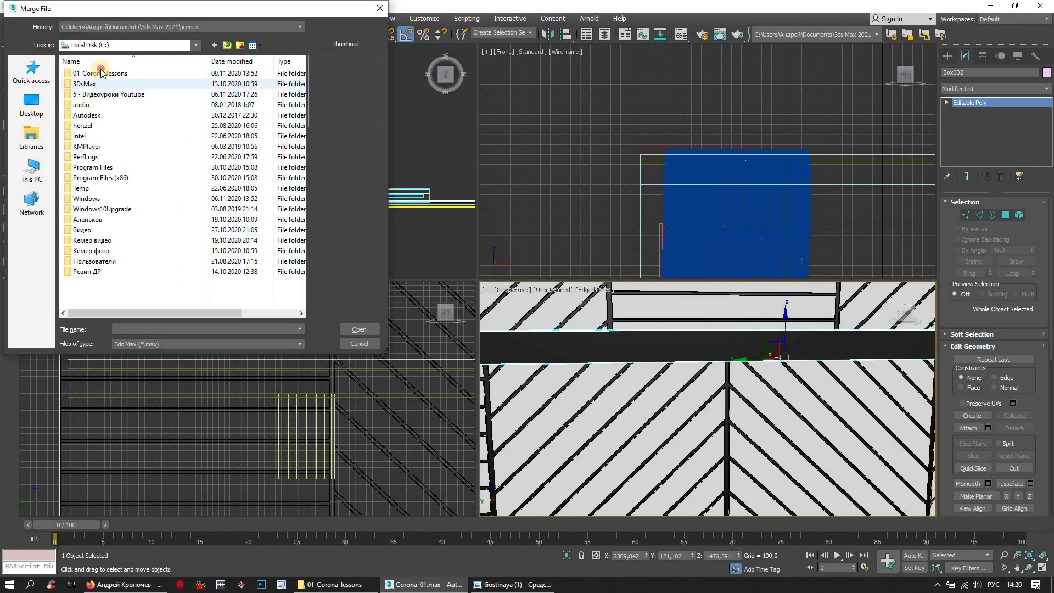
{"action": "double_click", "coordinate": [92, 74]}
{"action": "double_click", "coordinate": [91, 84]}
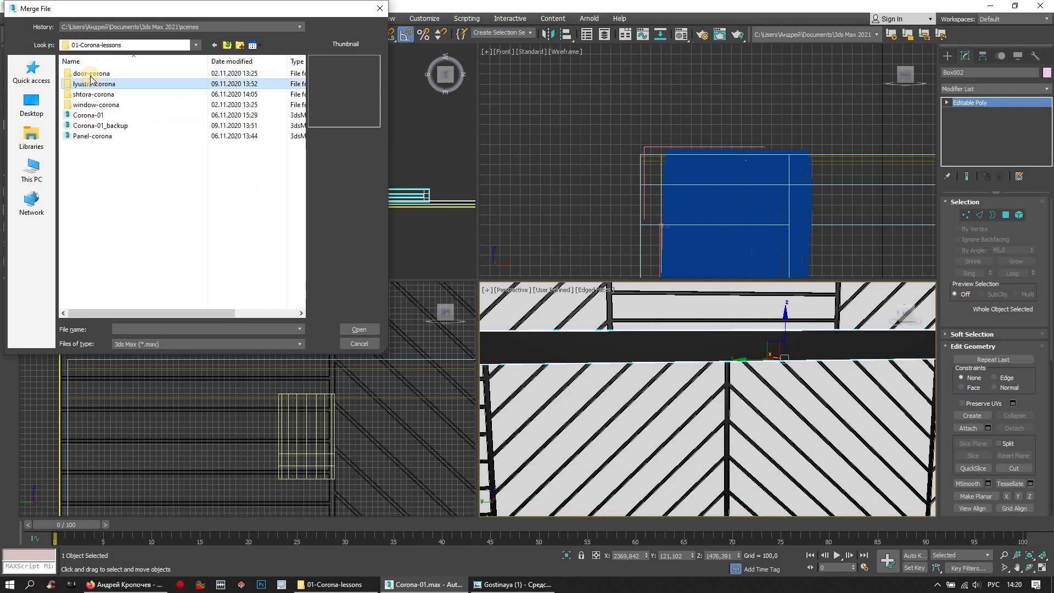
{"action": "double_click", "coordinate": [88, 84]}
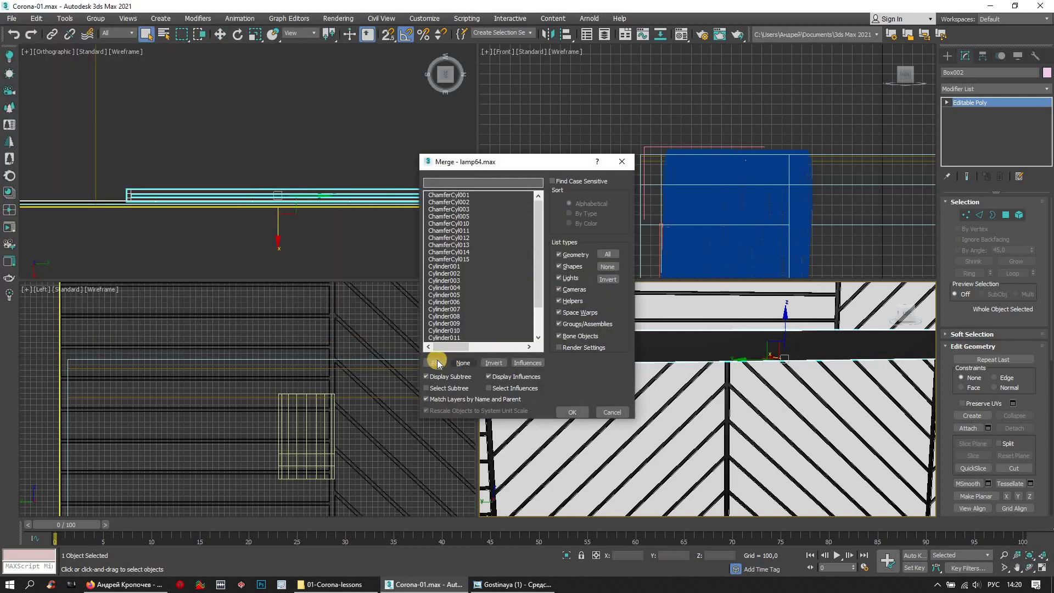
- Merge all lamp64 objects with Apply to All Duplicates, then nudge the chandelier in the Top view
{"action": "left_click", "coordinate": [436, 362]}
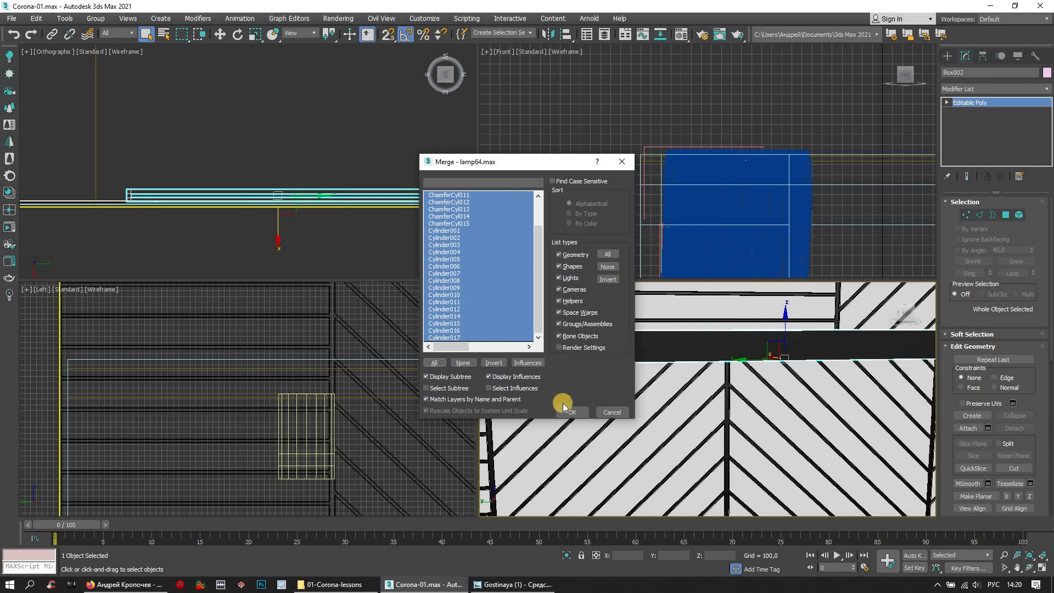
{"action": "left_click", "coordinate": [579, 413]}
{"action": "left_click", "coordinate": [495, 311]}
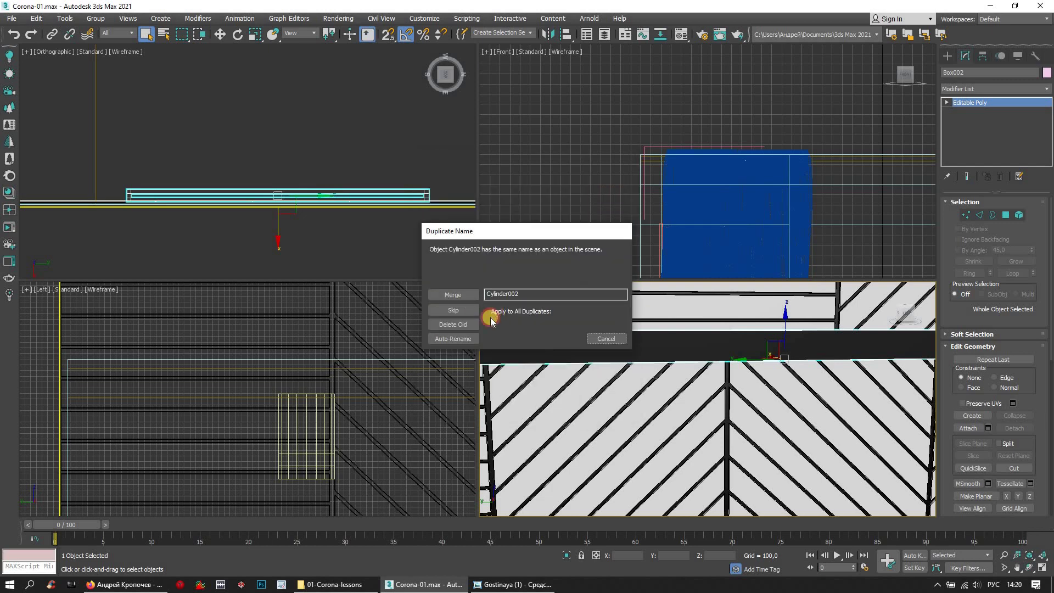
{"action": "left_click", "coordinate": [485, 312]}
{"action": "left_click", "coordinate": [453, 295]}
{"action": "scroll", "coordinate": [233, 160], "scroll_direction": "up", "scroll_amount": 2}
{"action": "scroll", "coordinate": [247, 173], "scroll_direction": "up", "scroll_amount": 2}
{"action": "scroll", "coordinate": [247, 173], "scroll_direction": "down", "scroll_amount": 3}
{"action": "left_click_drag", "start_coordinate": [266, 171], "coordinate": [259, 164]}
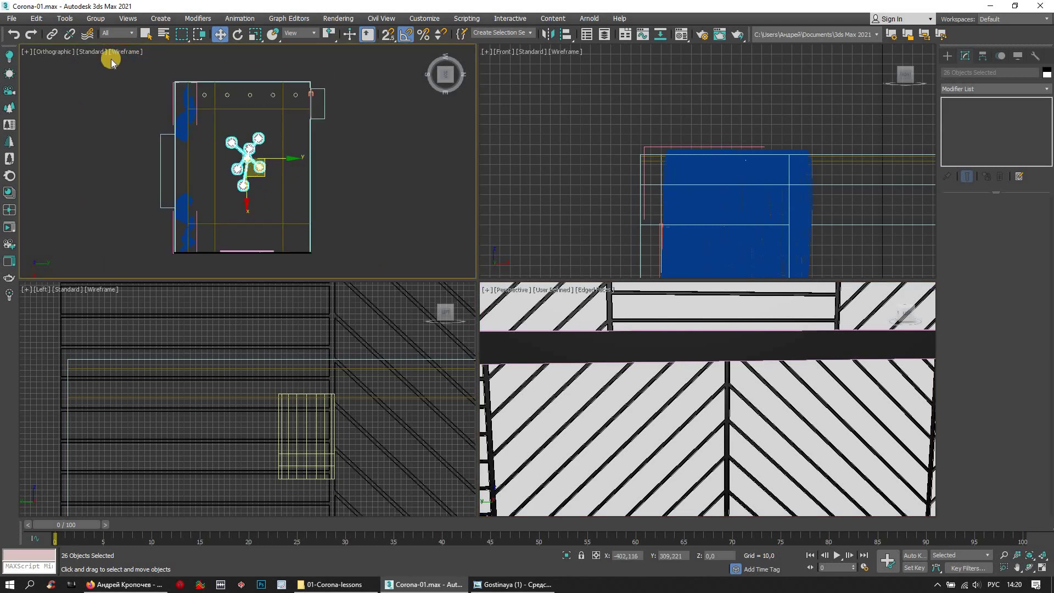
- Group the merged chandelier parts into Group001
{"action": "left_click", "coordinate": [96, 18]}
{"action": "left_click", "coordinate": [100, 36]}
{"action": "left_click", "coordinate": [526, 312]}
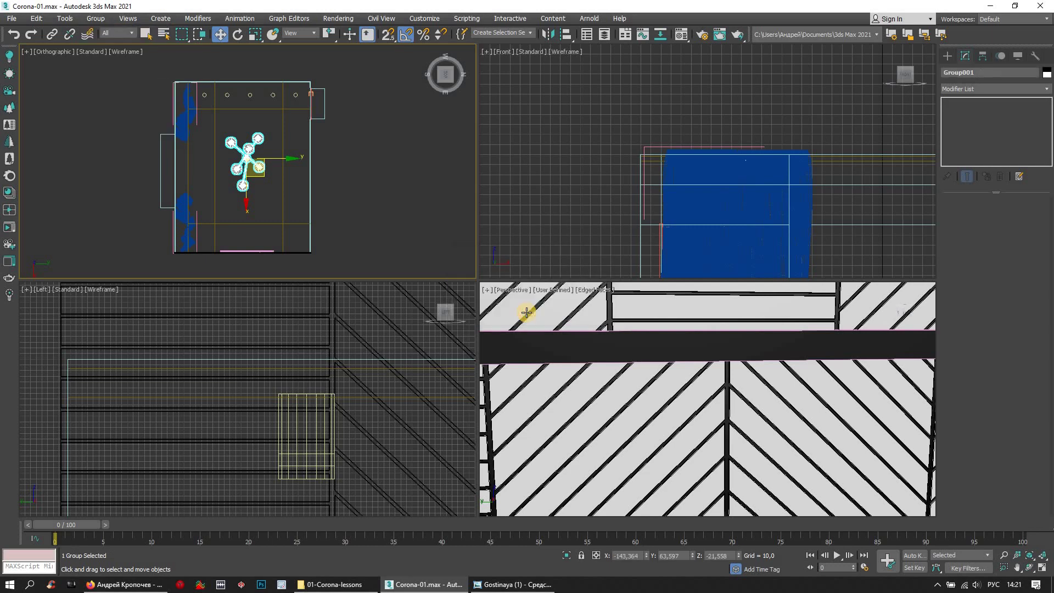
{"action": "scroll", "coordinate": [694, 176], "scroll_direction": "down", "scroll_amount": 8}
{"action": "scroll", "coordinate": [683, 197], "scroll_direction": "up", "scroll_amount": 4}
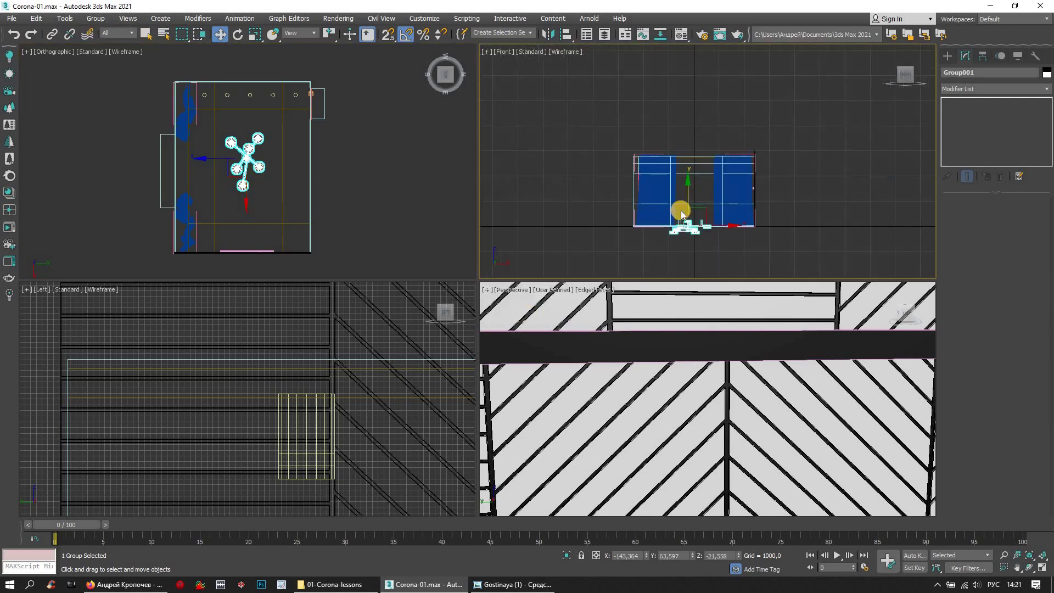
{"action": "scroll", "coordinate": [683, 216], "scroll_direction": "up", "scroll_amount": 2}
- Raise the chandelier from the floor to just below the ceiling
{"action": "left_click_drag", "start_coordinate": [705, 137], "coordinate": [677, 190]}
{"action": "scroll", "coordinate": [680, 186], "scroll_direction": "up", "scroll_amount": 4}
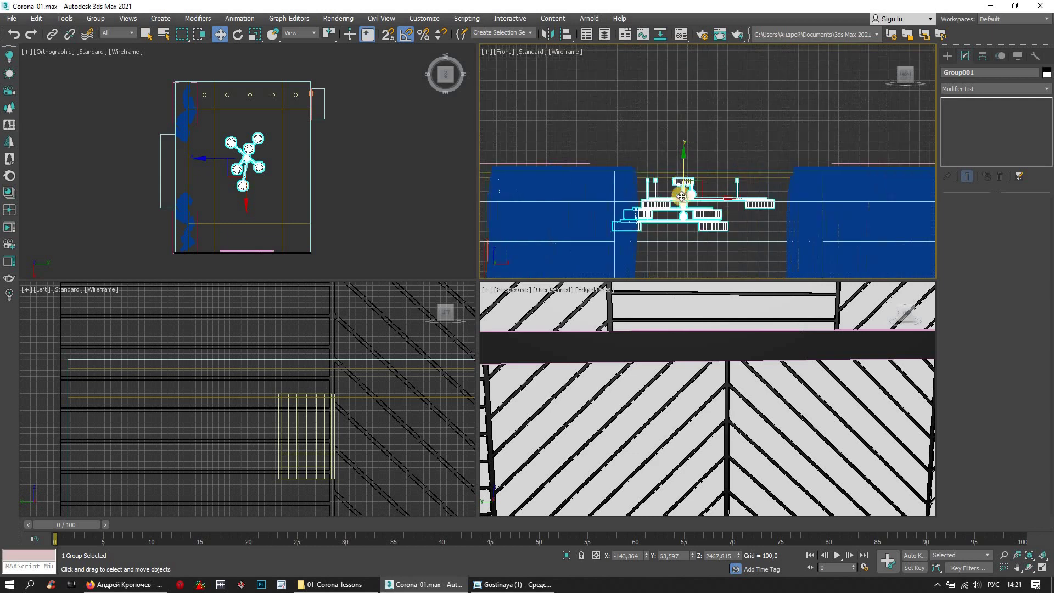
{"action": "scroll", "coordinate": [678, 191], "scroll_direction": "up", "scroll_amount": 4}
{"action": "scroll", "coordinate": [680, 204], "scroll_direction": "down", "scroll_amount": 3}
{"action": "left_click_drag", "start_coordinate": [678, 187], "coordinate": [680, 175]}
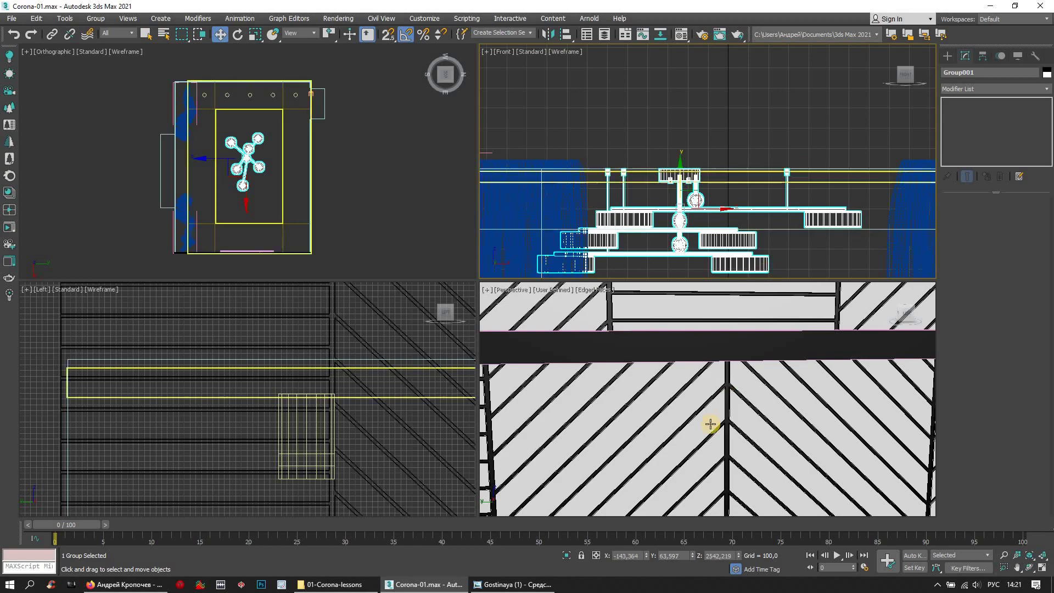
{"action": "scroll", "coordinate": [719, 414], "scroll_direction": "down", "scroll_amount": 2}
{"action": "scroll", "coordinate": [741, 403], "scroll_direction": "down", "scroll_amount": 2}
{"action": "scroll", "coordinate": [793, 379], "scroll_direction": "down", "scroll_amount": 2}
{"action": "scroll", "coordinate": [801, 374], "scroll_direction": "down", "scroll_amount": 5}
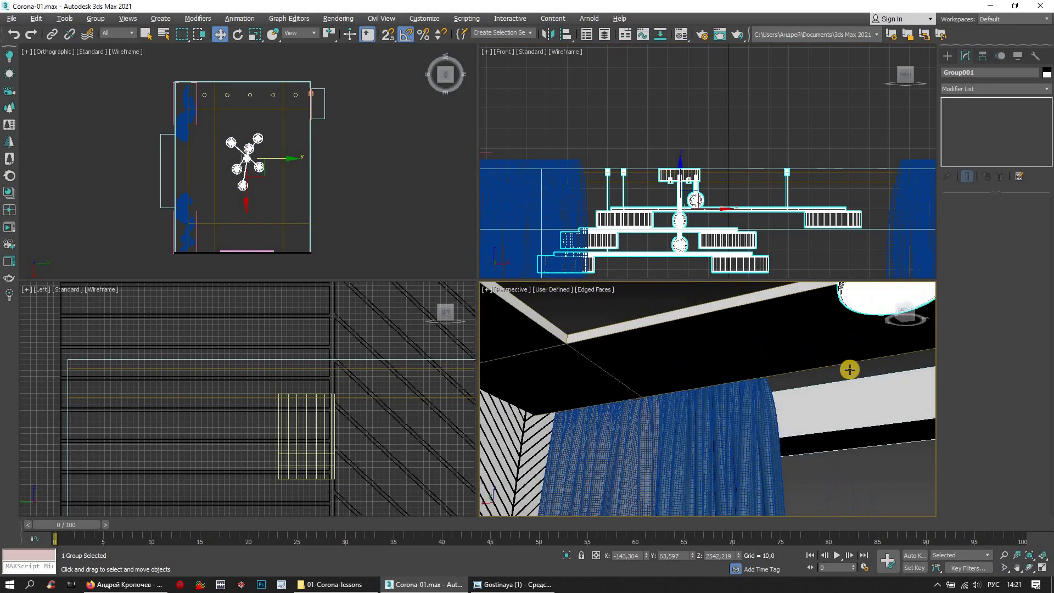
- Maximize the perspective view and unhide all objects so the ceiling reappears
{"action": "key", "text": "alt+w"}
{"action": "scroll", "coordinate": [539, 258], "scroll_direction": "down", "scroll_amount": 5}
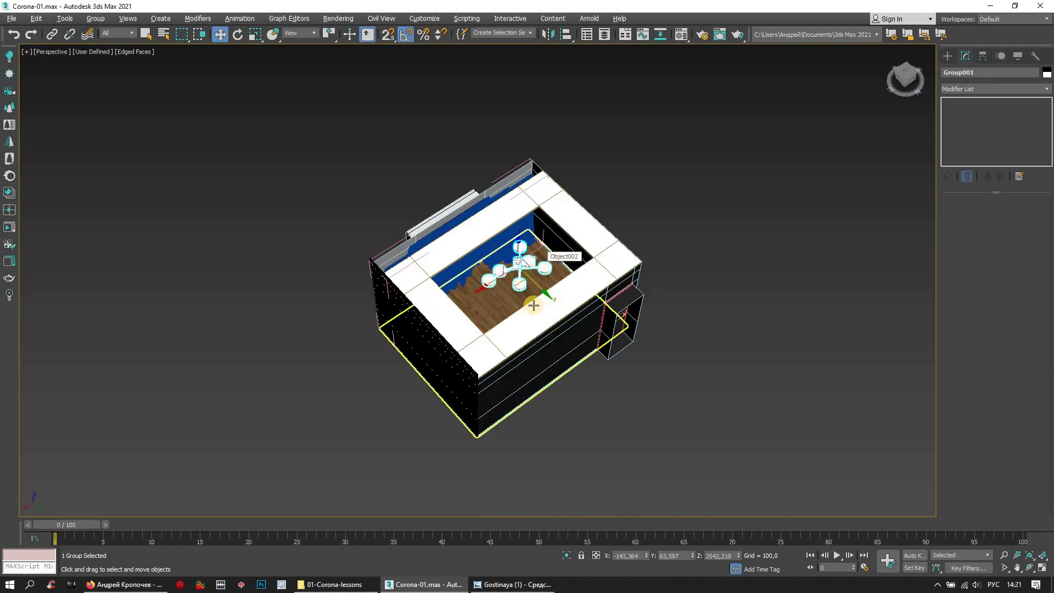
{"action": "right_click", "coordinate": [522, 273]}
{"action": "left_click", "coordinate": [548, 219]}
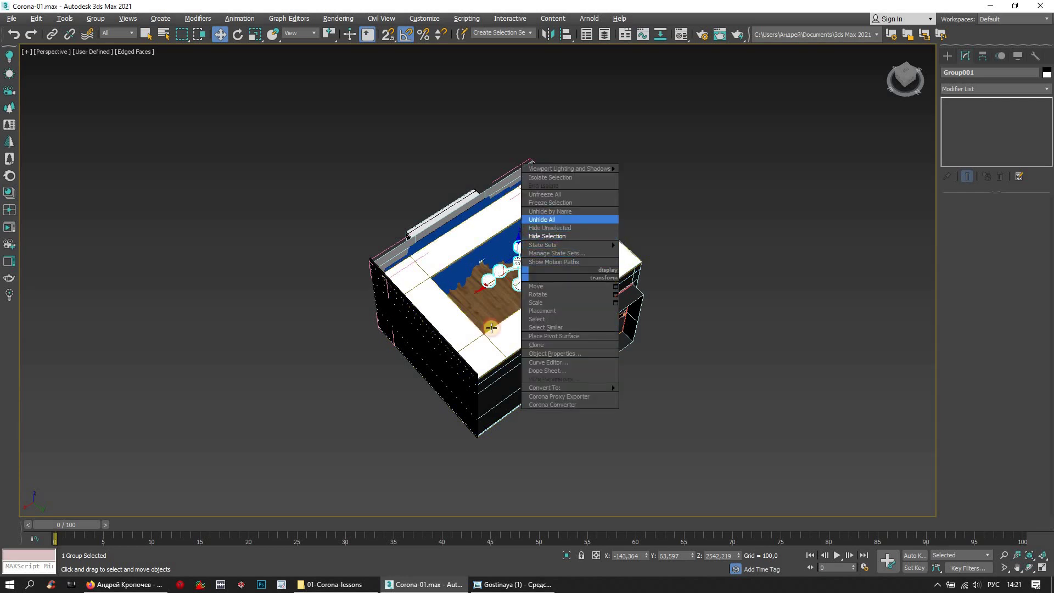
- Orbit and pan to inspect the chandelier among the curtains and ceiling spot lamps
{"action": "middle_click_drag", "start_coordinate": [492, 328], "coordinate": [501, 325], "text": "alt"}
{"action": "scroll", "coordinate": [492, 328], "scroll_direction": "up", "scroll_amount": 5}
{"action": "scroll", "coordinate": [492, 328], "scroll_direction": "up", "scroll_amount": 3}
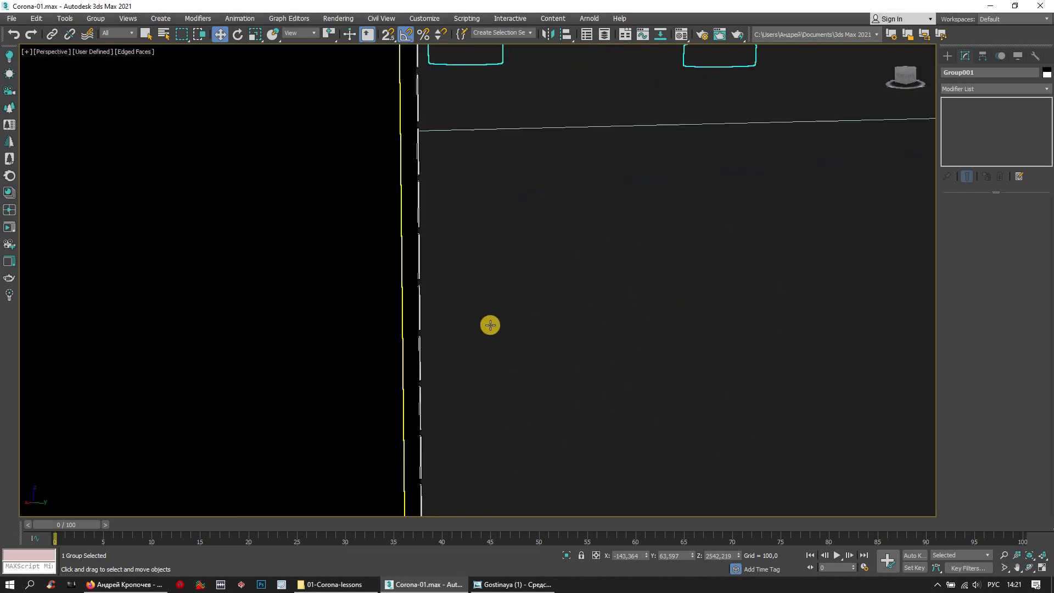
{"action": "scroll", "coordinate": [492, 326], "scroll_direction": "up", "scroll_amount": 3}
{"action": "scroll", "coordinate": [490, 324], "scroll_direction": "up", "scroll_amount": 2}
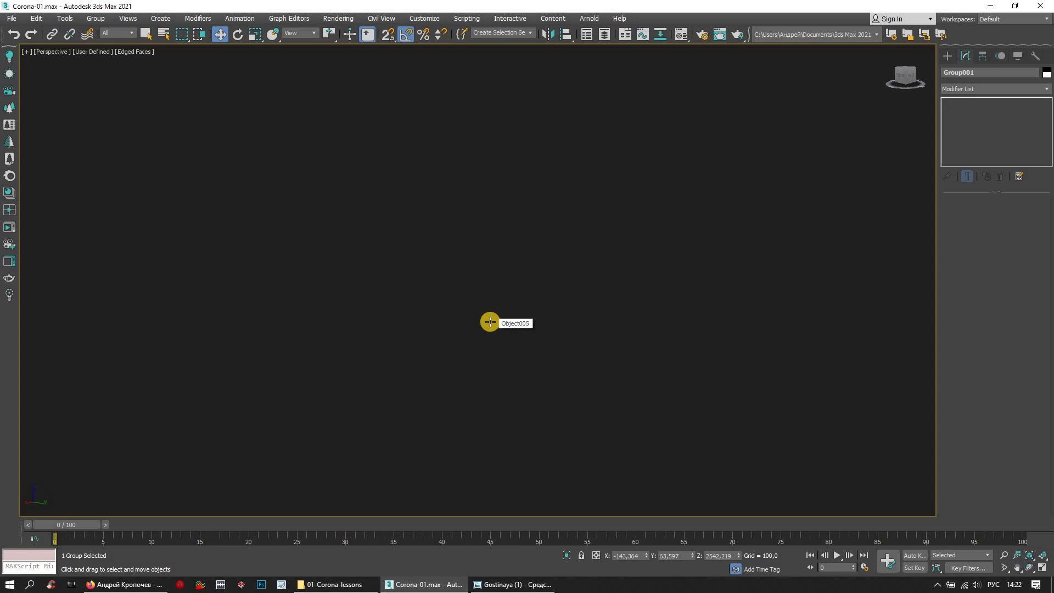
{"action": "scroll", "coordinate": [490, 321], "scroll_direction": "down", "scroll_amount": 3}
{"action": "scroll", "coordinate": [490, 322], "scroll_direction": "down", "scroll_amount": 3}
{"action": "mouse_move", "coordinate": [548, 404]}
{"action": "middle_mouse_down"}
{"action": "mouse_move", "coordinate": [547, 373]}
{"action": "mouse_move", "coordinate": [708, 405]}
{"action": "mouse_move", "coordinate": [536, 219]}
{"action": "mouse_move", "coordinate": [581, 254]}
{"action": "middle_mouse_up"}
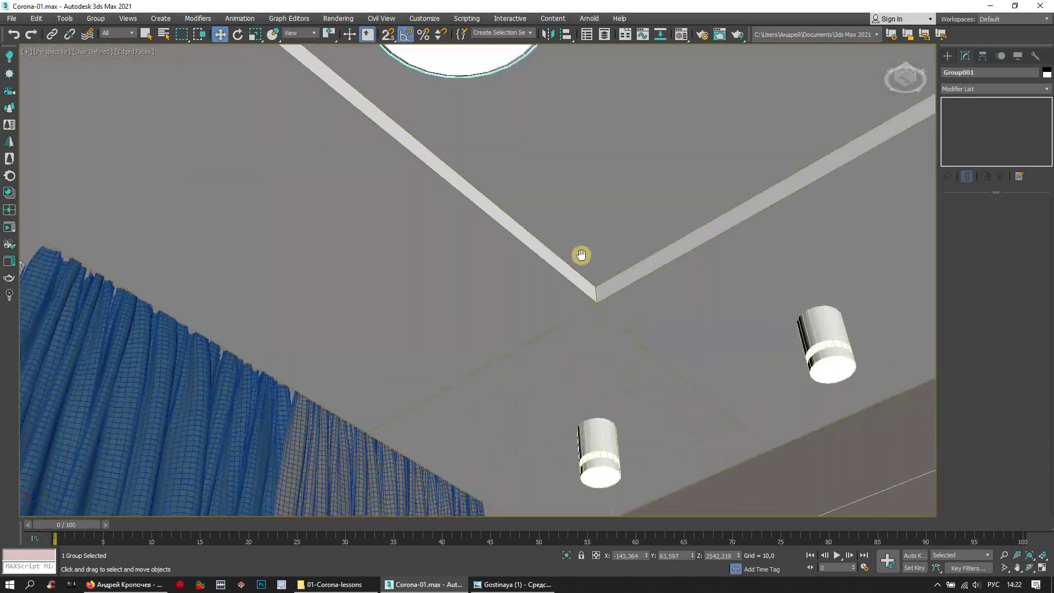
{"action": "scroll", "coordinate": [582, 258], "scroll_direction": "up", "scroll_amount": 3}
{"action": "scroll", "coordinate": [582, 260], "scroll_direction": "down", "scroll_amount": 3}
{"action": "mouse_move", "coordinate": [527, 348]}
{"action": "middle_mouse_down"}
{"action": "mouse_move", "coordinate": [580, 369]}
{"action": "mouse_move", "coordinate": [578, 391]}
{"action": "middle_mouse_up"}
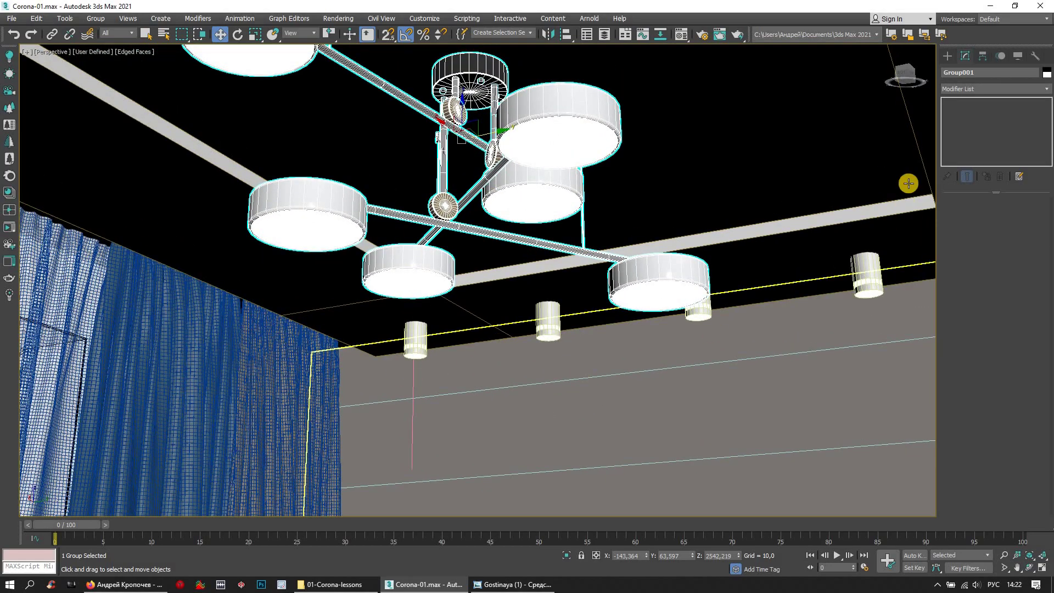
- Render the current view in Corona (52 seconds) and close the frame buffer
{"action": "left_click", "coordinate": [737, 34]}
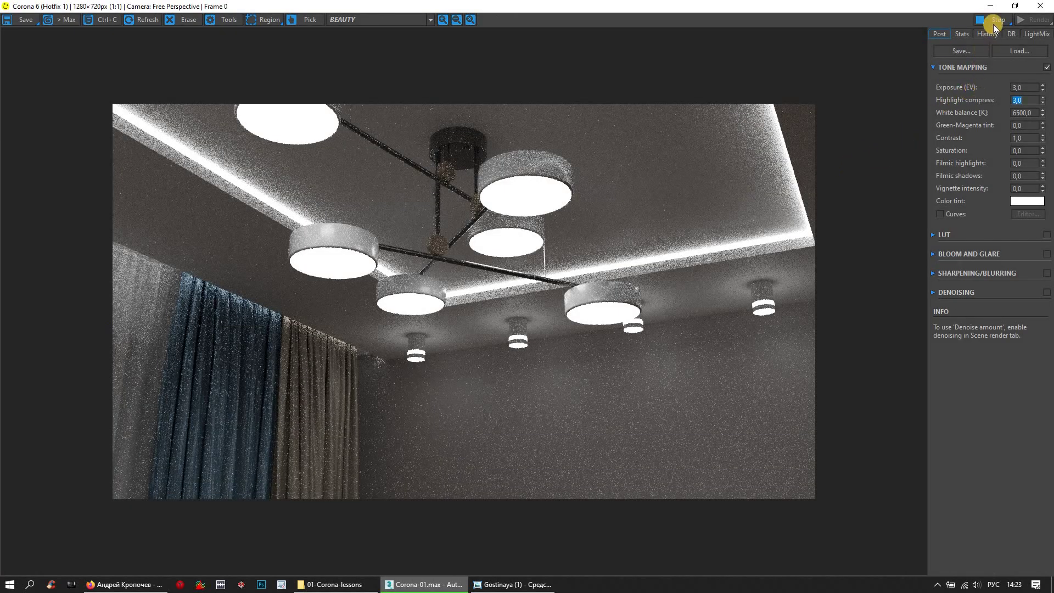
{"action": "left_click", "coordinate": [1040, 5]}
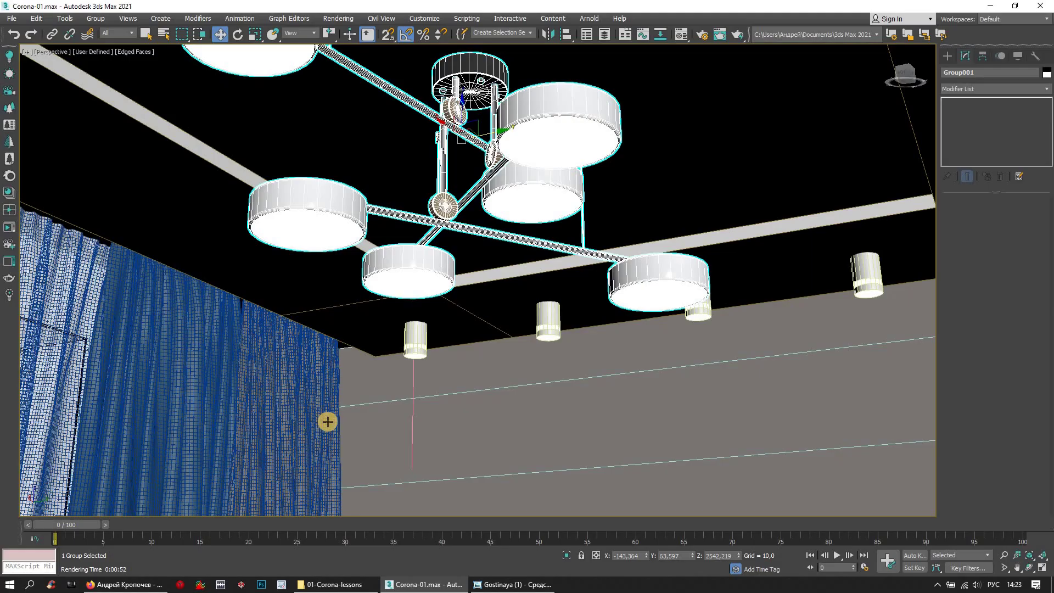
- Orbit and pan to centre the herringbone wall panel's dark lamp bar
{"action": "scroll", "coordinate": [328, 419], "scroll_direction": "down", "scroll_amount": 5}
{"action": "mouse_move", "coordinate": [341, 442]}
{"action": "middle_mouse_down", "text": "alt"}
{"action": "mouse_move", "coordinate": [236, 443]}
{"action": "mouse_move", "coordinate": [421, 430]}
{"action": "middle_mouse_up", "text": "alt"}
{"action": "scroll", "coordinate": [235, 442], "scroll_direction": "up", "scroll_amount": 2}
{"action": "scroll", "coordinate": [411, 360], "scroll_direction": "up", "scroll_amount": 2}
{"action": "scroll", "coordinate": [411, 360], "scroll_direction": "up", "scroll_amount": 2}
{"action": "scroll", "coordinate": [412, 363], "scroll_direction": "up", "scroll_amount": 2}
{"action": "scroll", "coordinate": [412, 362], "scroll_direction": "up", "scroll_amount": 2}
{"action": "middle_click_drag", "start_coordinate": [411, 360], "coordinate": [639, 202], "text": "alt"}
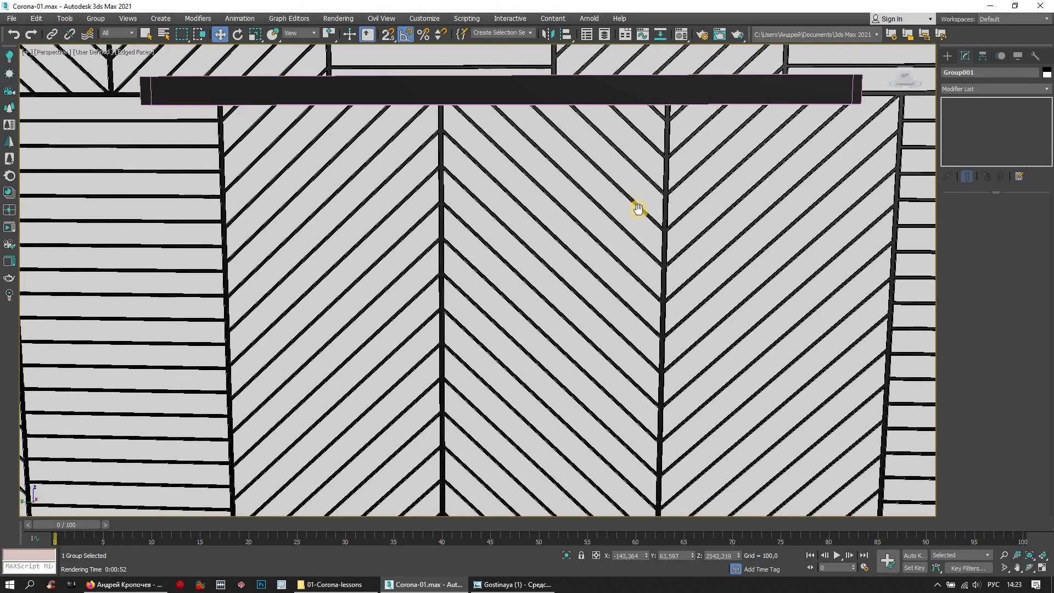
{"action": "scroll", "coordinate": [638, 209], "scroll_direction": "down", "scroll_amount": 2}
{"action": "middle_click_drag", "start_coordinate": [607, 301], "coordinate": [584, 400]}
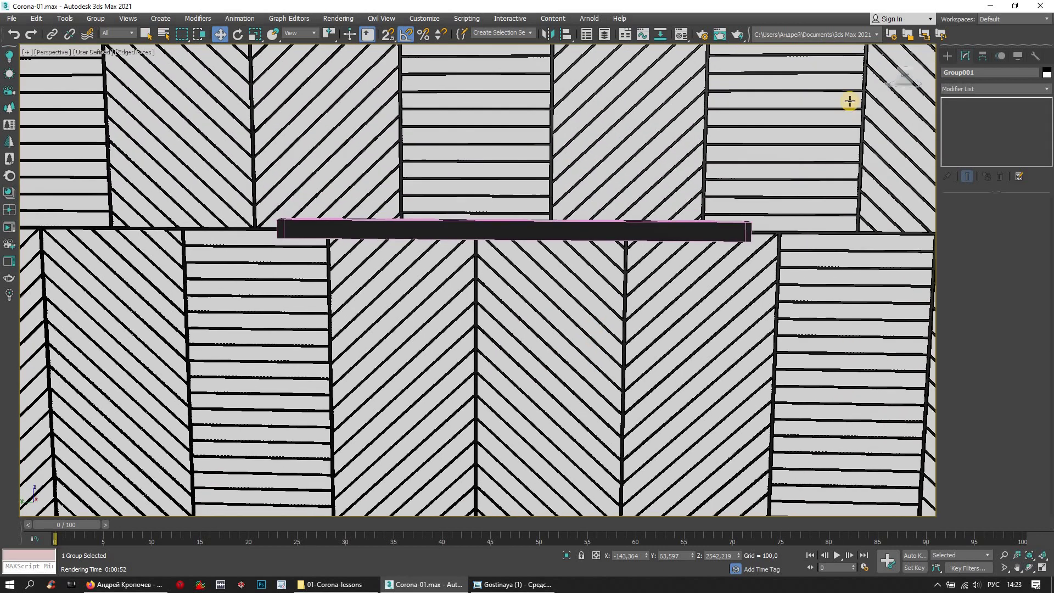
- Render the herringbone wall in Corona, stop after 20 seconds, and close it
{"action": "left_click", "coordinate": [736, 35]}
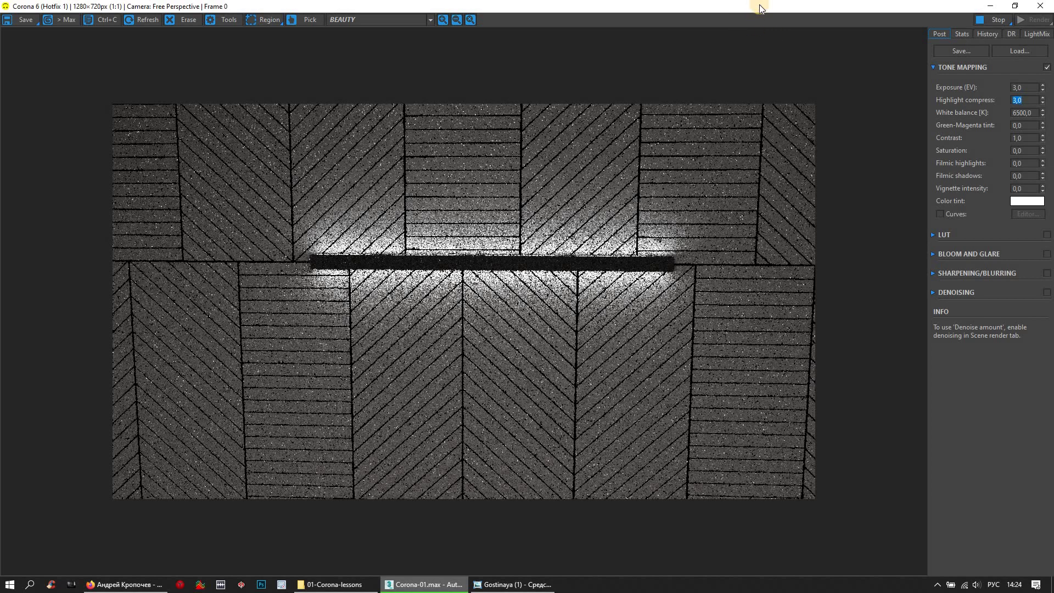
{"action": "left_click", "coordinate": [995, 22]}
{"action": "left_click", "coordinate": [1039, 7]}
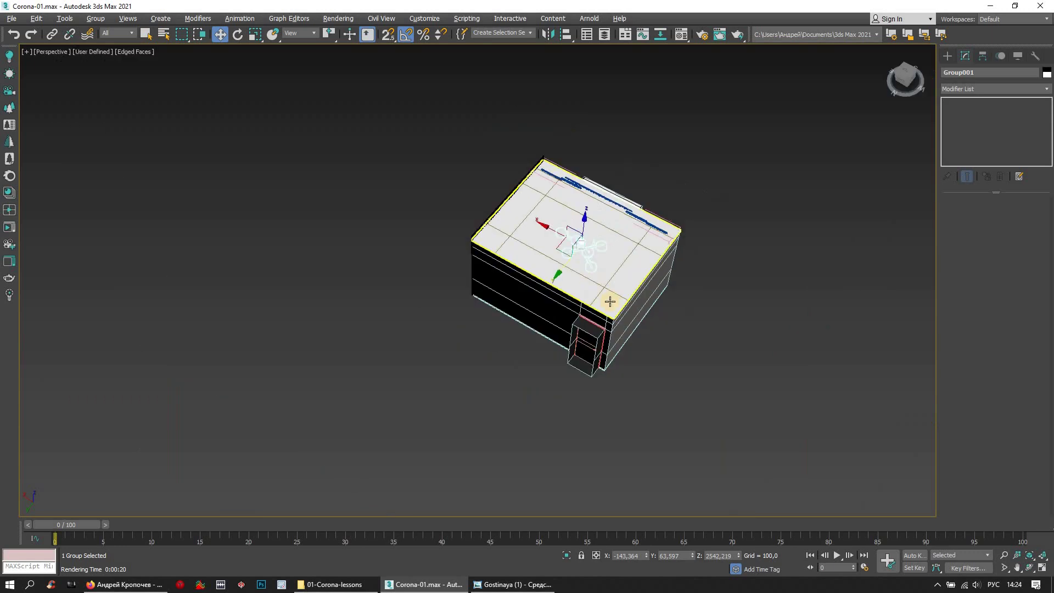
- Orbit to an oblique top-down room view and restore the four-viewport layout
{"action": "mouse_move", "coordinate": [607, 301]}
{"action": "middle_mouse_down", "text": "alt"}
{"action": "mouse_move", "coordinate": [800, 261]}
{"action": "mouse_move", "coordinate": [789, 256]}
{"action": "mouse_move", "coordinate": [733, 287]}
{"action": "mouse_move", "coordinate": [779, 325]}
{"action": "middle_mouse_up", "text": "alt"}
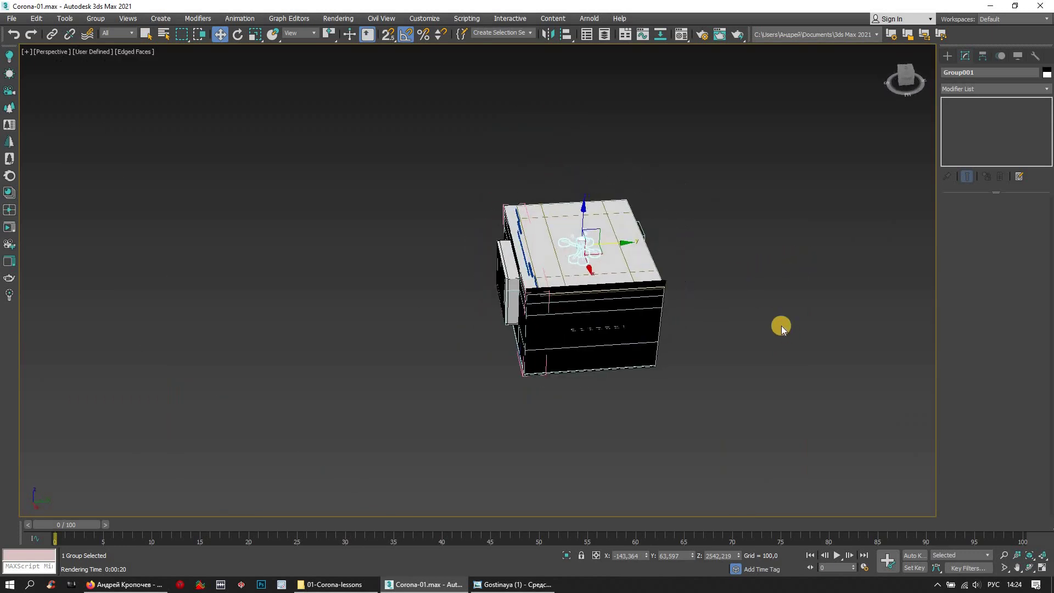
{"action": "mouse_move", "coordinate": [677, 306]}
{"action": "middle_mouse_down", "text": "alt"}
{"action": "mouse_move", "coordinate": [734, 346]}
{"action": "mouse_move", "coordinate": [727, 339]}
{"action": "middle_mouse_up", "text": "alt"}
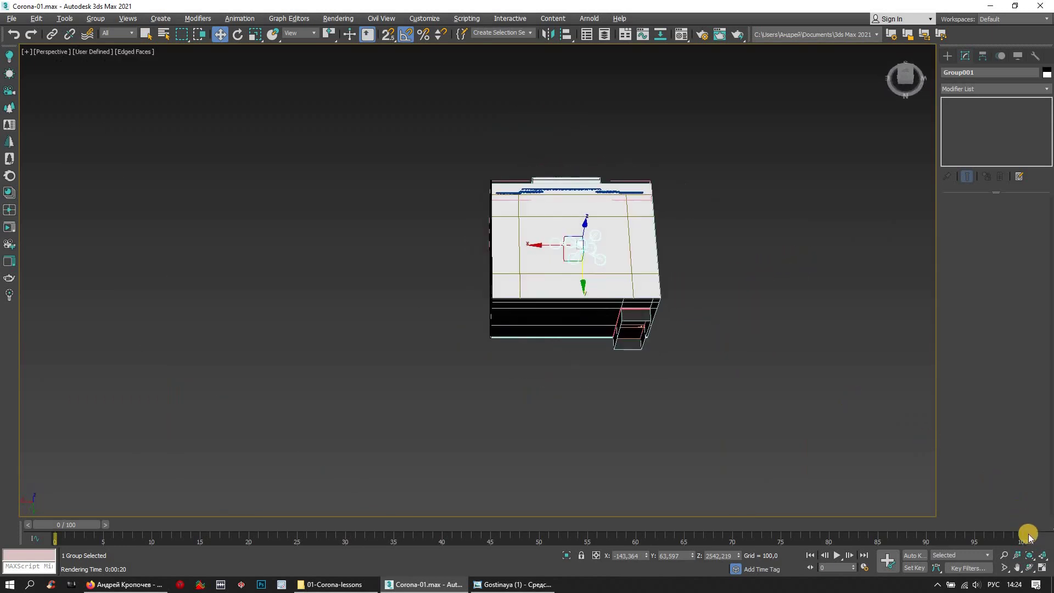
{"action": "left_click", "coordinate": [1000, 531]}
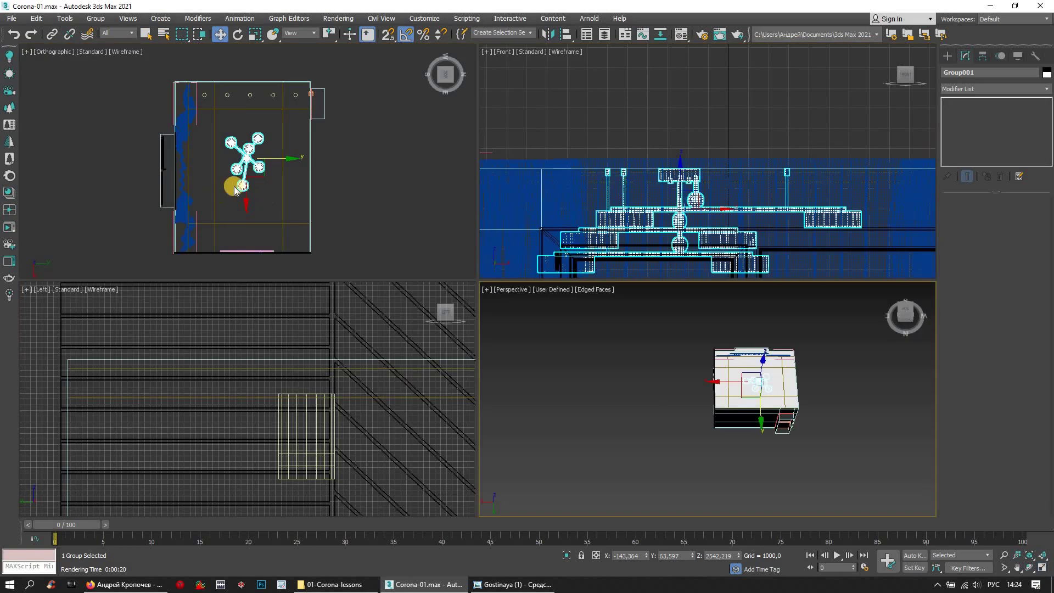
{"action": "scroll", "coordinate": [231, 191], "scroll_direction": "down", "scroll_amount": 2}
{"action": "scroll", "coordinate": [454, 187], "scroll_direction": "down", "scroll_amount": 1}
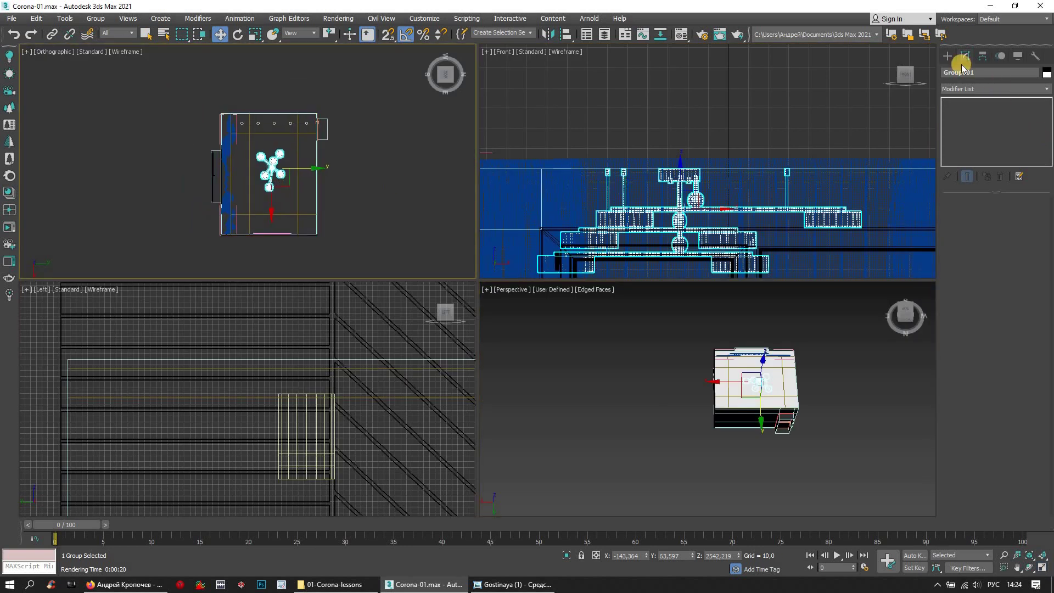
- Switch the Create > Lights list to Corona and pick CoronaSun
{"action": "left_click", "coordinate": [948, 55]}
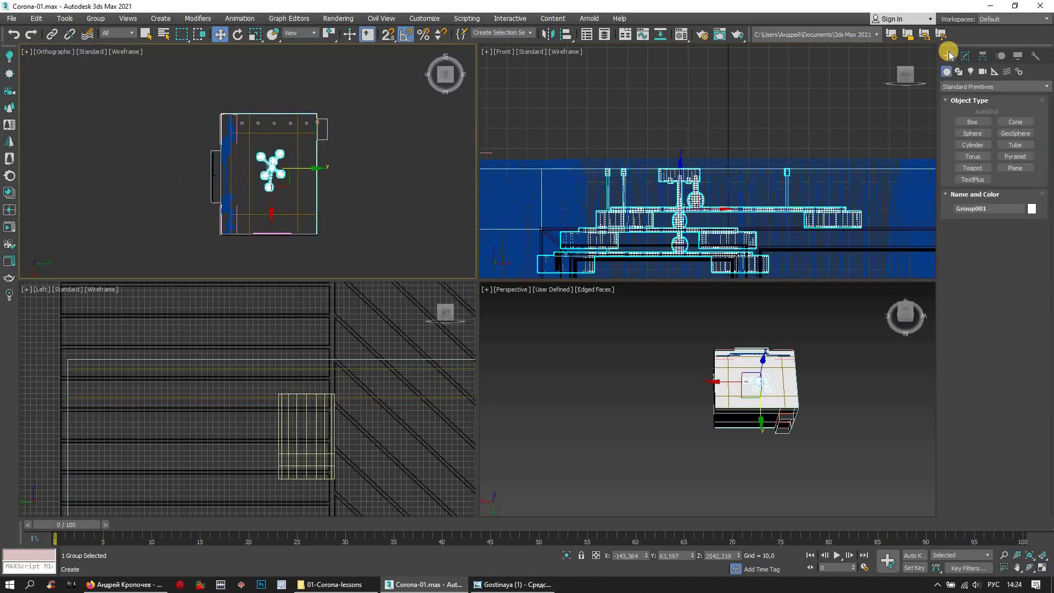
{"action": "left_click", "coordinate": [968, 71]}
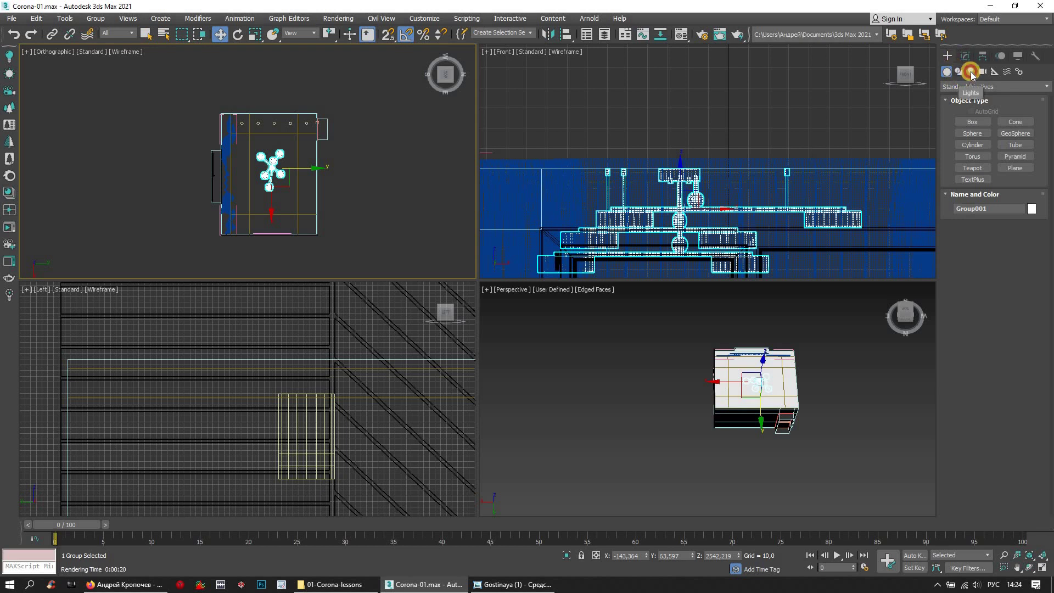
{"action": "left_click", "coordinate": [970, 72]}
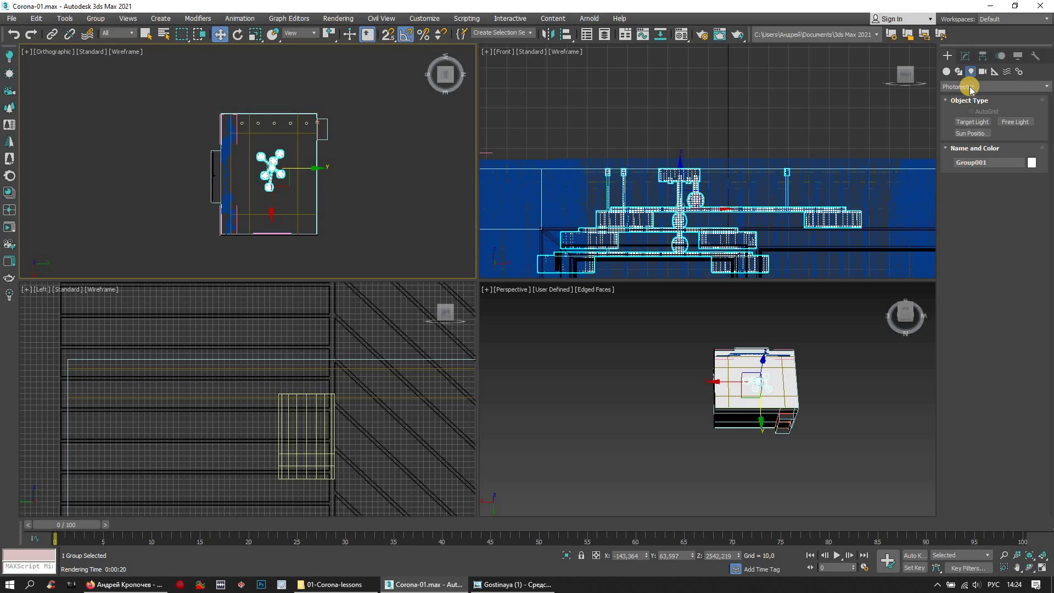
{"action": "left_click", "coordinate": [972, 87]}
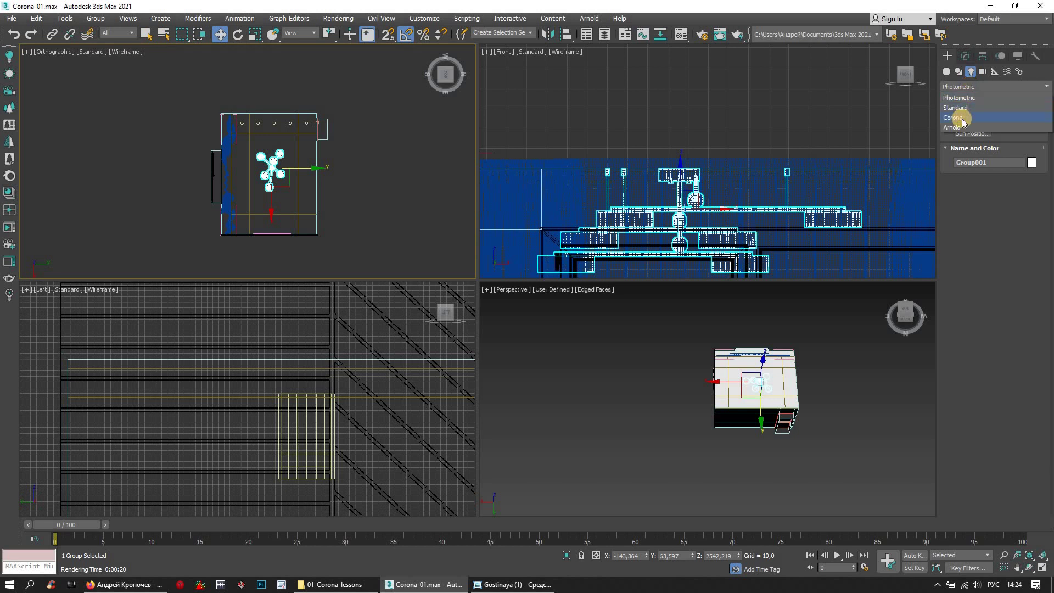
{"action": "left_click", "coordinate": [951, 118]}
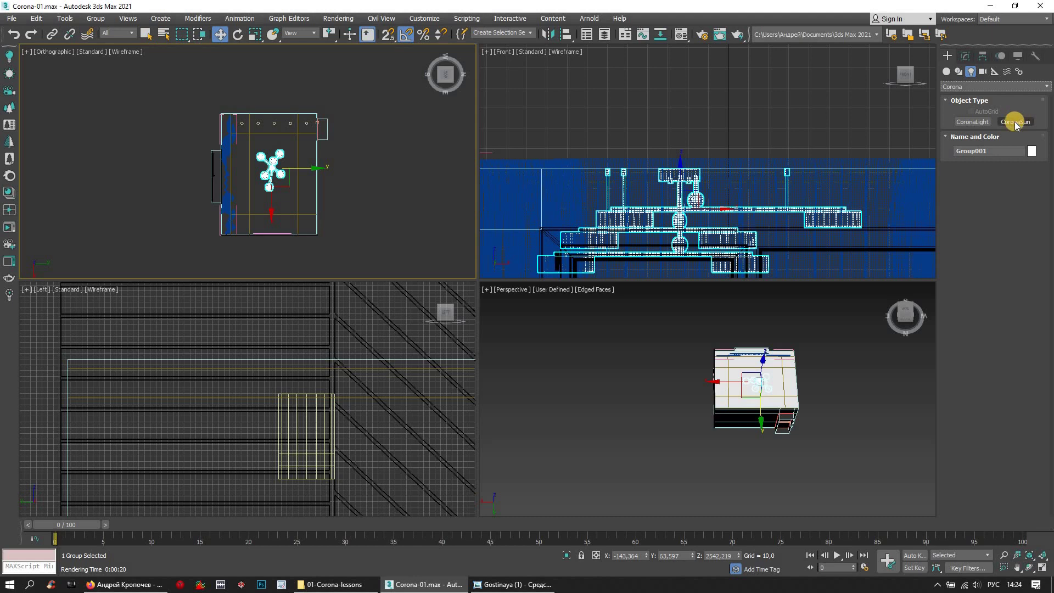
{"action": "left_click", "coordinate": [1014, 123]}
- Create a targeted Corona Sun aimed at the room box and raise it high above
{"action": "left_click_drag", "start_coordinate": [310, 160], "coordinate": [341, 172]}
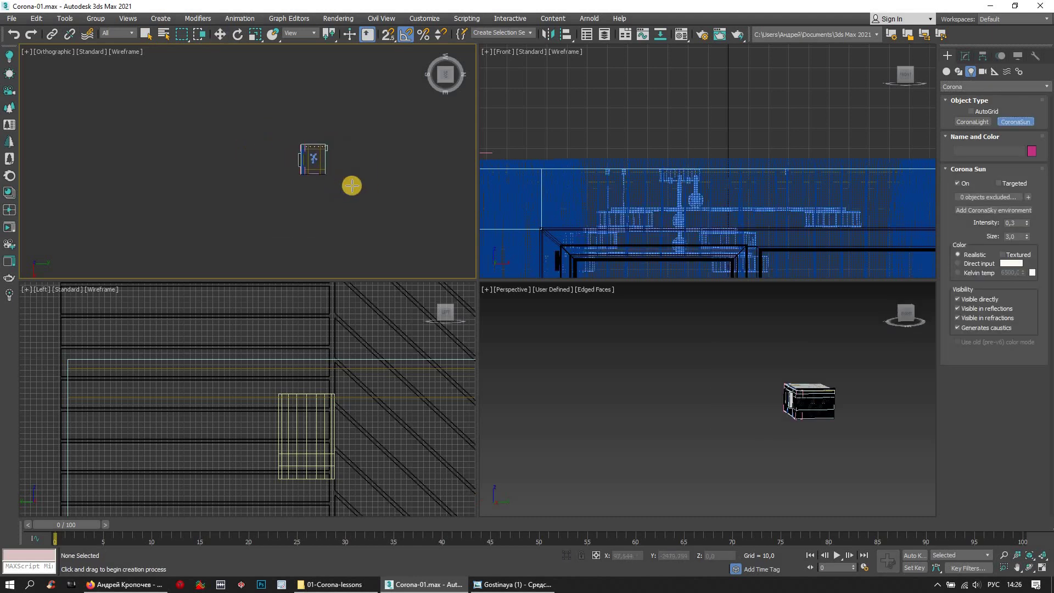
{"action": "scroll", "coordinate": [343, 172], "scroll_direction": "up", "scroll_amount": 2}
{"action": "scroll", "coordinate": [363, 175], "scroll_direction": "down", "scroll_amount": 1}
{"action": "scroll", "coordinate": [368, 174], "scroll_direction": "up", "scroll_amount": 2}
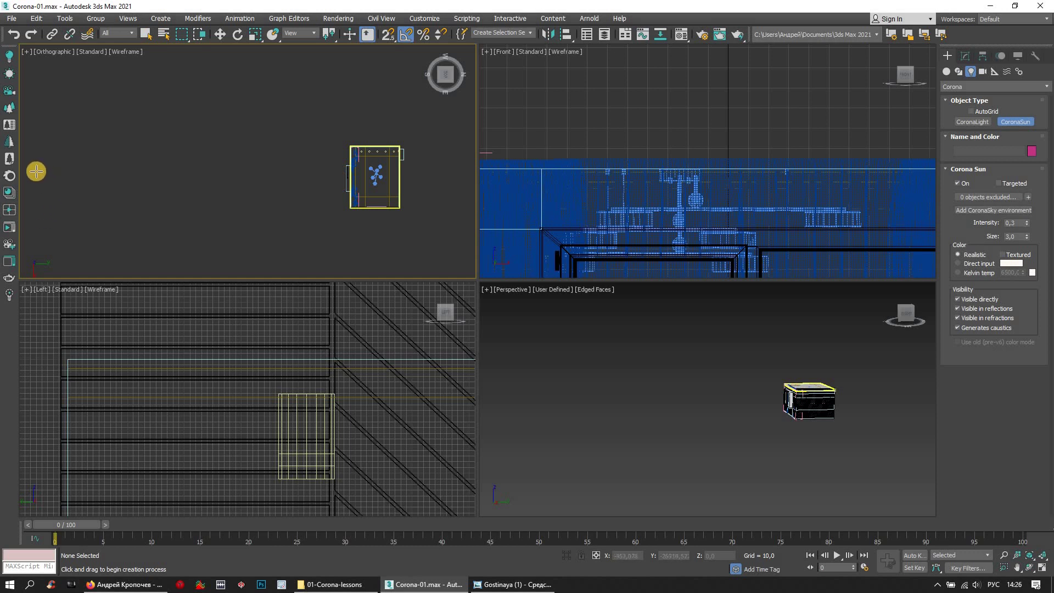
{"action": "mouse_move", "coordinate": [37, 171]}
{"action": "left_mouse_down"}
{"action": "mouse_move", "coordinate": [376, 186]}
{"action": "mouse_move", "coordinate": [376, 173]}
{"action": "left_mouse_up"}
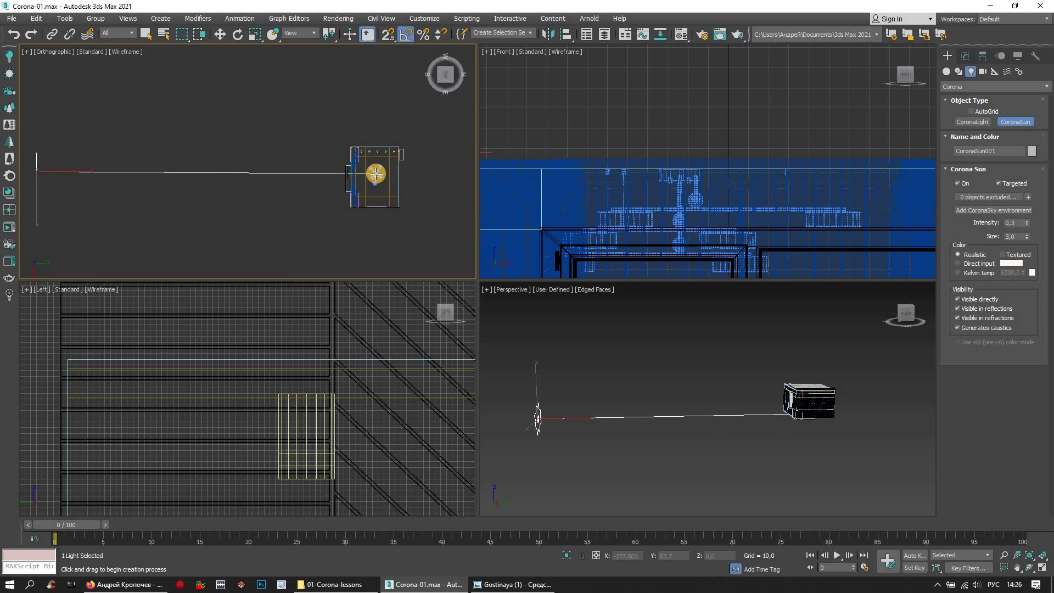
{"action": "mouse_move", "coordinate": [377, 164]}
{"action": "left_mouse_down"}
{"action": "mouse_move", "coordinate": [380, 25]}
{"action": "mouse_move", "coordinate": [392, 30]}
{"action": "mouse_move", "coordinate": [413, 5]}
{"action": "left_mouse_up"}
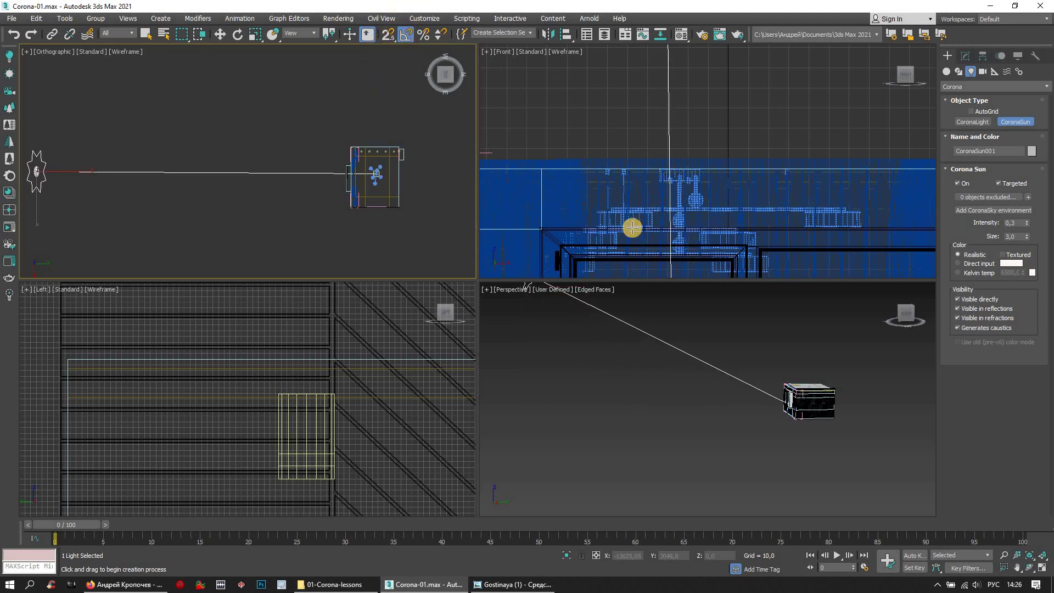
{"action": "scroll", "coordinate": [714, 395], "scroll_direction": "down", "scroll_amount": 2}
{"action": "mouse_move", "coordinate": [722, 417]}
{"action": "middle_mouse_down"}
{"action": "mouse_move", "coordinate": [731, 426]}
{"action": "mouse_move", "coordinate": [740, 396]}
{"action": "mouse_move", "coordinate": [717, 411]}
{"action": "mouse_move", "coordinate": [744, 381]}
{"action": "mouse_move", "coordinate": [726, 400]}
{"action": "middle_mouse_up"}
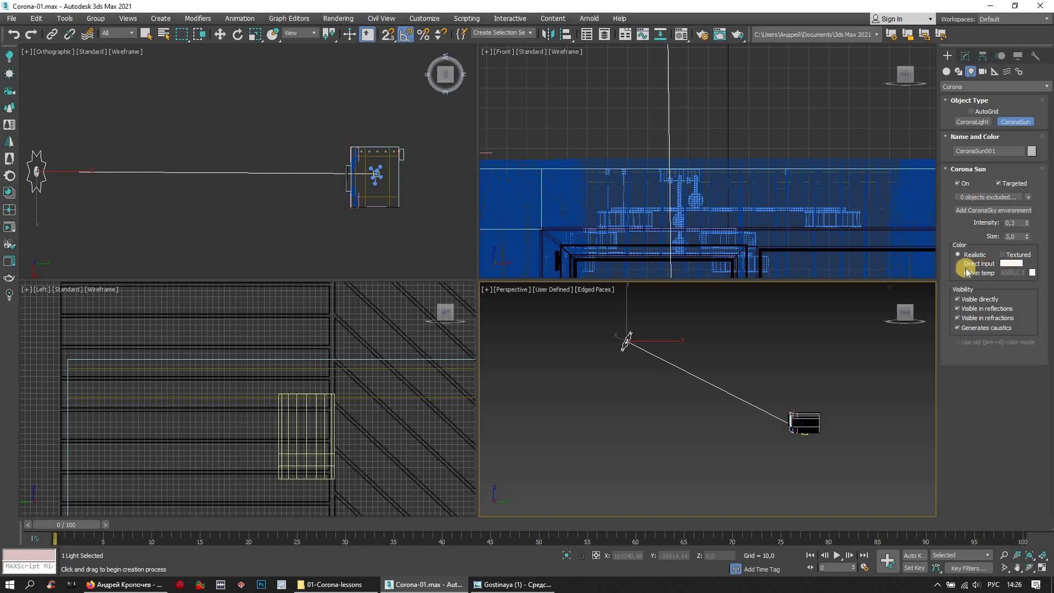
- Set the Corona Sun's intensity to 0.2 and size to 1
{"action": "left_click", "coordinate": [1010, 237]}
{"action": "left_click", "coordinate": [999, 222]}
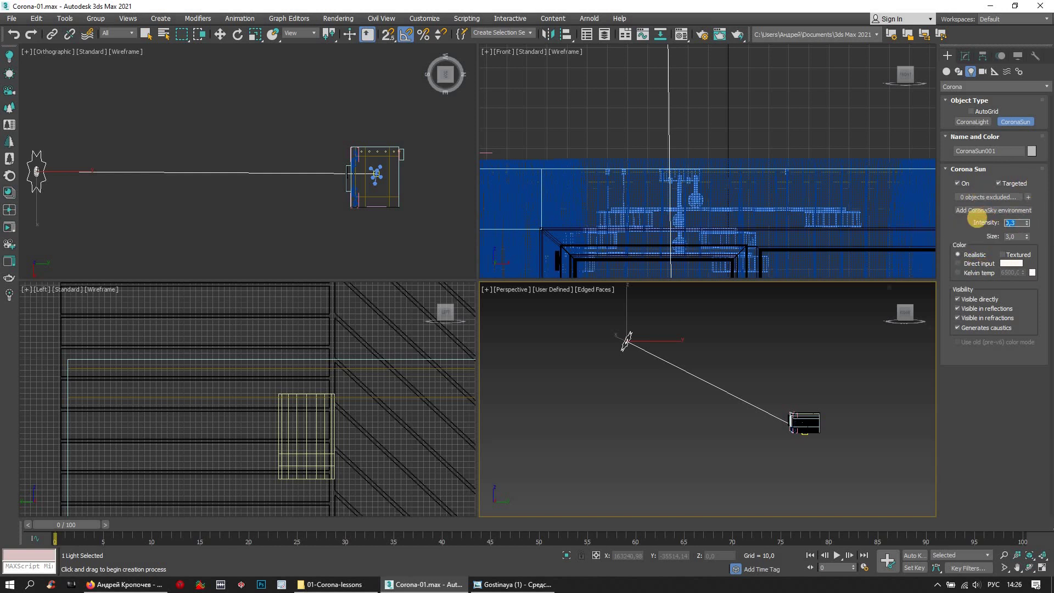
{"action": "type", "text": "1"}
{"action": "left_click", "coordinate": [1012, 237]}
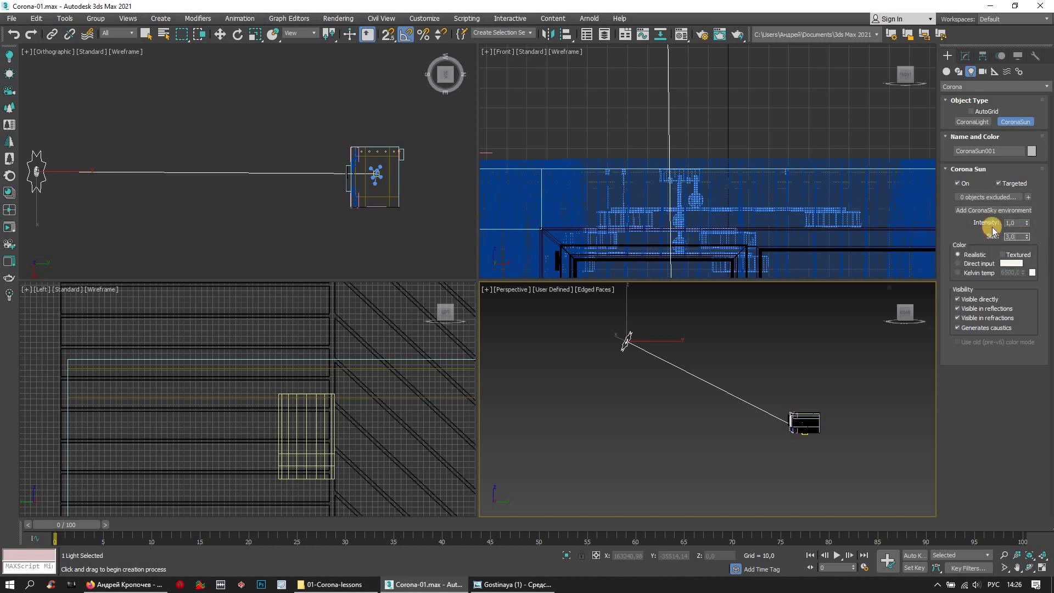
{"action": "type", "text": "1"}
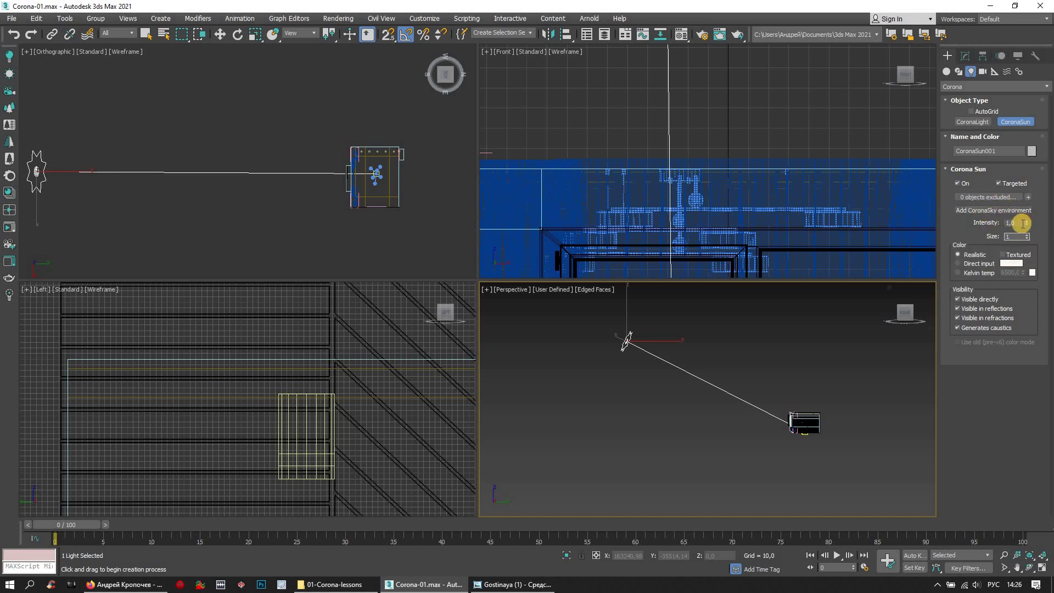
{"action": "left_click", "coordinate": [1005, 224]}
{"action": "left_click", "coordinate": [963, 225]}
{"action": "type", "text": "0,2"}
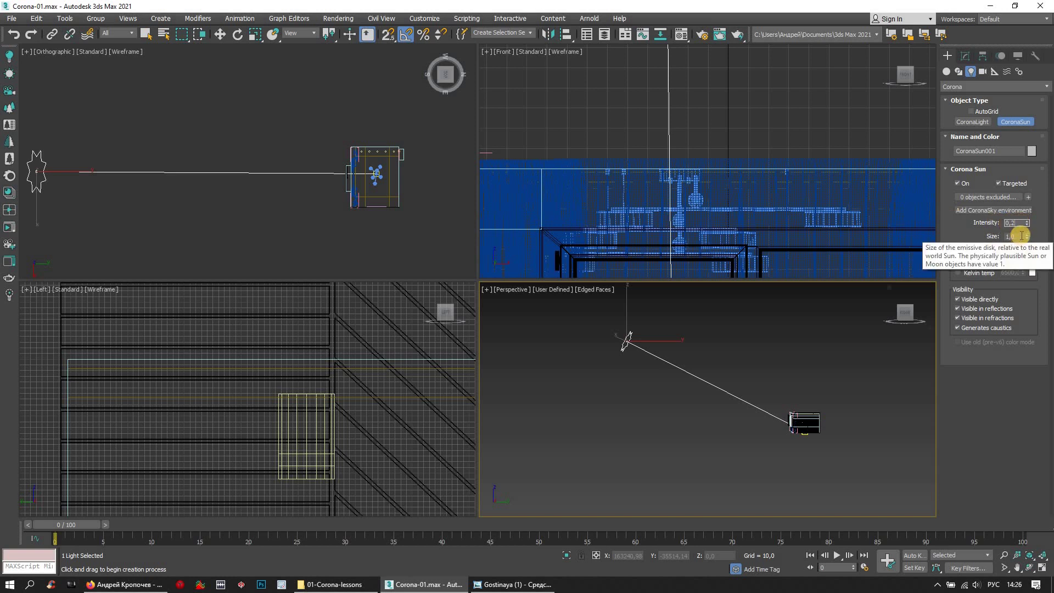
{"action": "left_click", "coordinate": [1022, 235]}
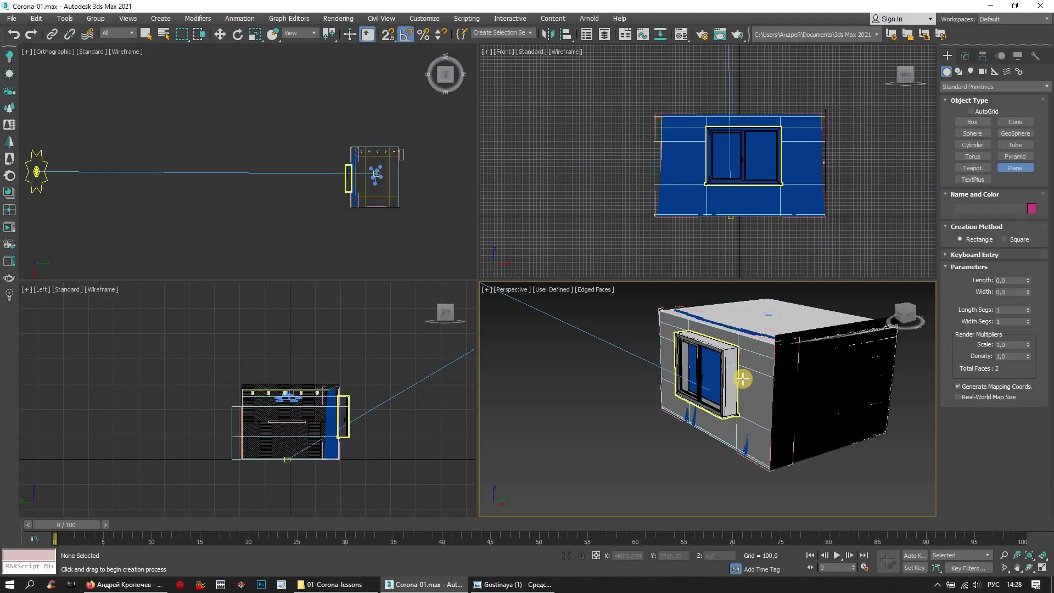
{"action": "scroll", "coordinate": [713, 376], "scroll_direction": "up", "scroll_amount": 5}
- Zoom extents, maximize the perspective view, and orbit to face the curtains and wood floor
{"action": "scroll", "coordinate": [744, 381], "scroll_direction": "down", "scroll_amount": 6}
{"action": "middle_click_drag", "start_coordinate": [745, 381], "coordinate": [611, 373]}
{"action": "scroll", "coordinate": [786, 400], "scroll_direction": "up", "scroll_amount": 2}
{"action": "scroll", "coordinate": [637, 424], "scroll_direction": "up", "scroll_amount": 3}
{"action": "scroll", "coordinate": [697, 373], "scroll_direction": "up", "scroll_amount": 2}
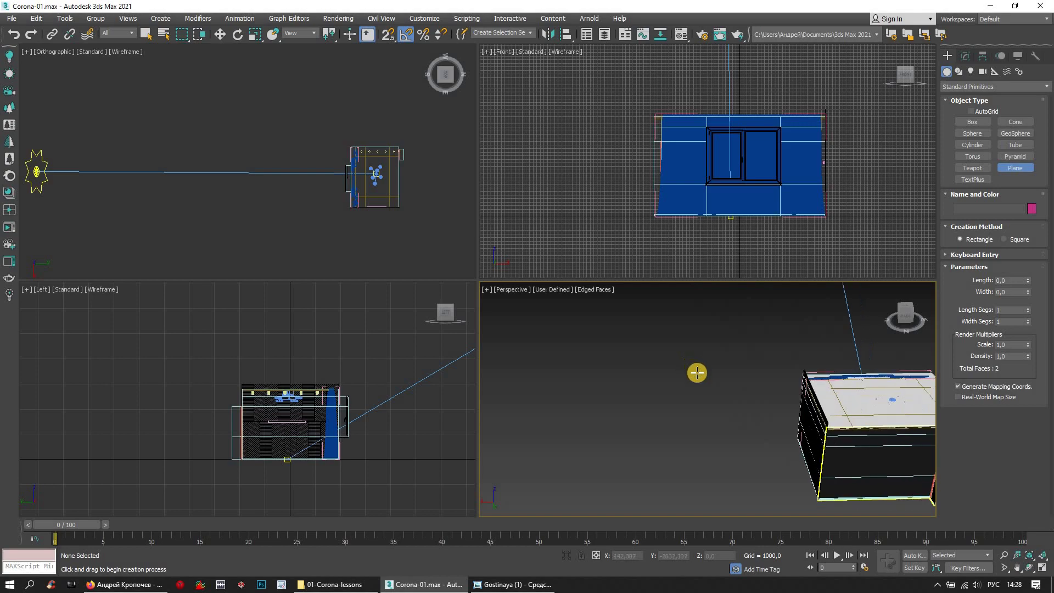
{"action": "scroll", "coordinate": [697, 373], "scroll_direction": "up", "scroll_amount": 2}
{"action": "scroll", "coordinate": [743, 350], "scroll_direction": "up", "scroll_amount": 2}
{"action": "left_click", "coordinate": [1039, 559]}
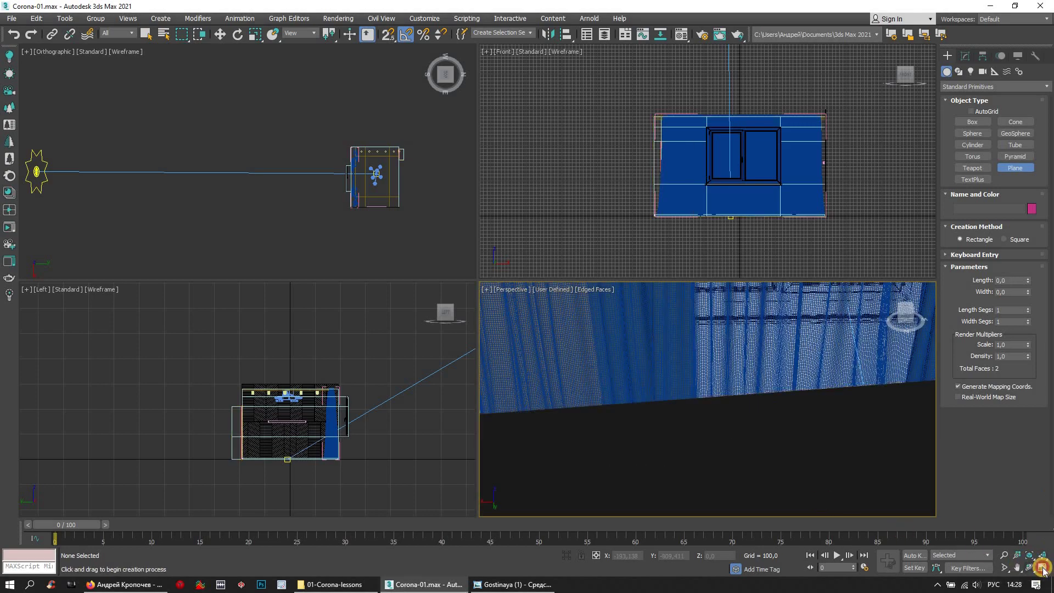
{"action": "left_click", "coordinate": [1042, 568]}
{"action": "middle_click_drag", "start_coordinate": [385, 217], "coordinate": [305, 134], "text": "alt"}
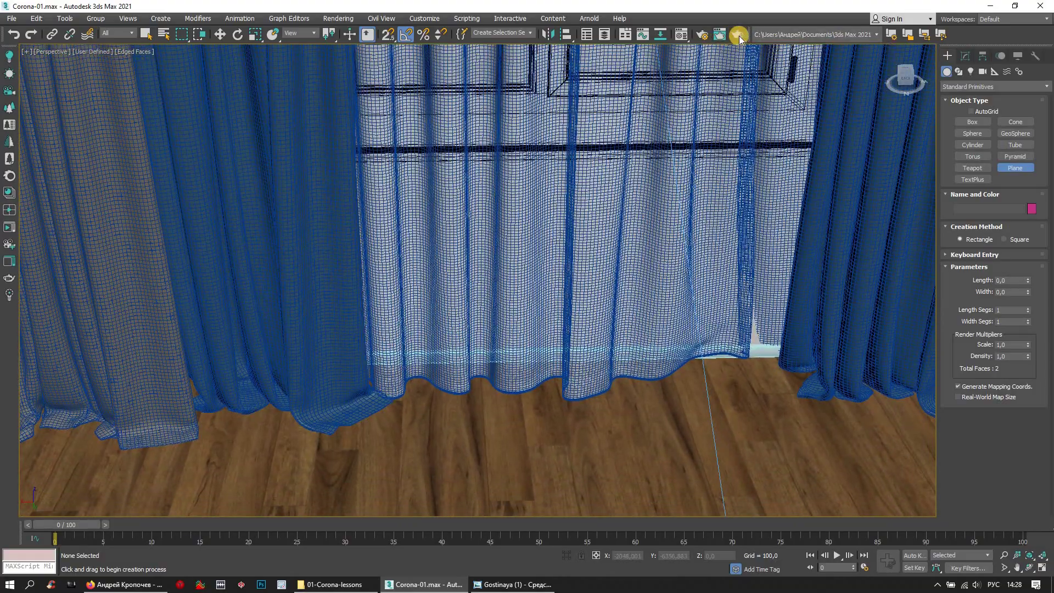
- Run a 36-second Corona test render of the curtains and floor, then stop it
{"action": "left_click", "coordinate": [739, 37]}
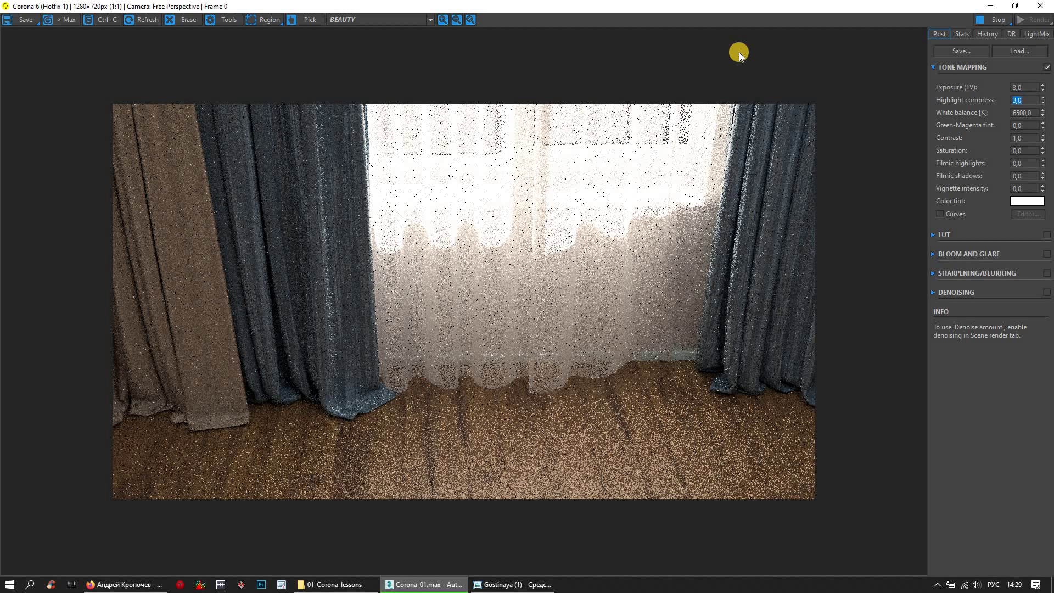
{"action": "left_click", "coordinate": [977, 20]}
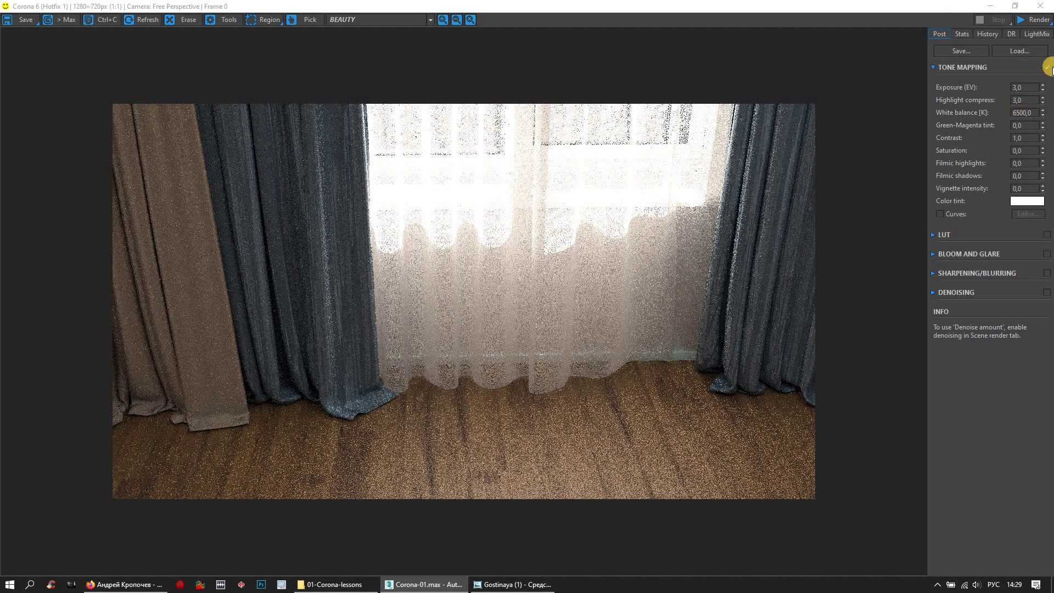
{"action": "key", "text": "alt+Tab"}
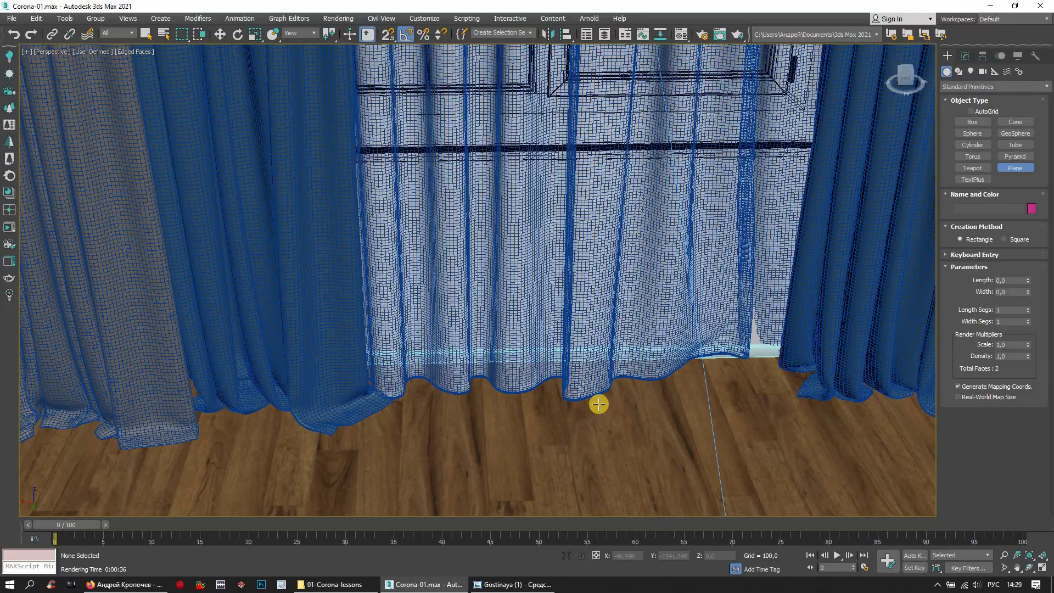
- Undo view changes back to the curtains under the ceiling lamps
{"action": "key", "text": "shift+z"}
{"action": "key", "text": "shift+z"}
{"action": "key", "text": "shift+z"}
{"action": "key", "text": "shift+z"}
{"action": "key", "text": "shift+z"}
{"action": "key", "text": "shift+z"}
{"action": "key", "text": "shift+z"}
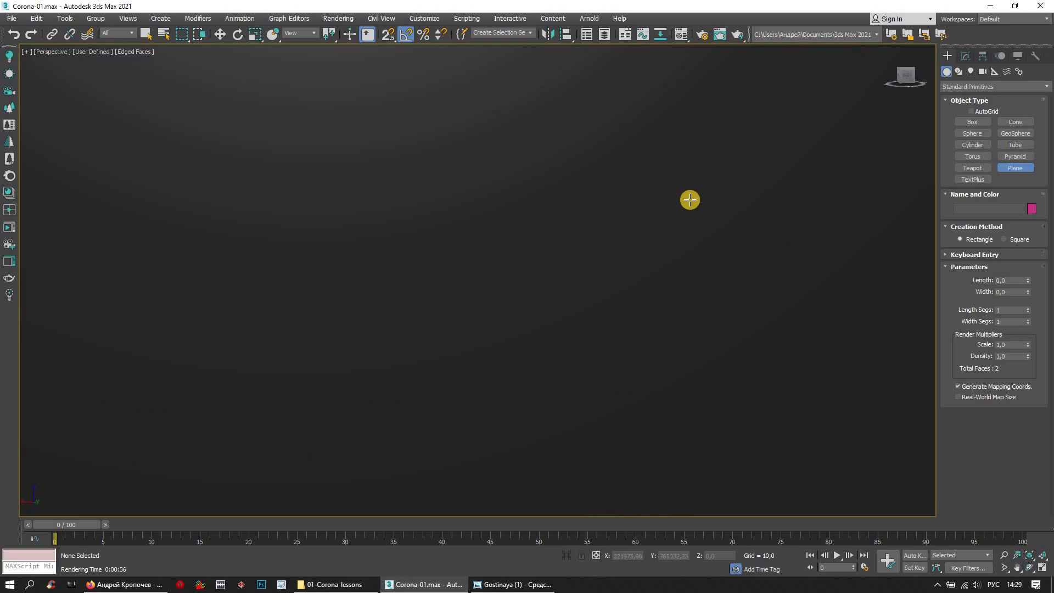
{"action": "key", "text": "shift+z"}
{"action": "key", "text": "shift+z"}
{"action": "key", "text": "shift+z"}
{"action": "key", "text": "shift+z"}
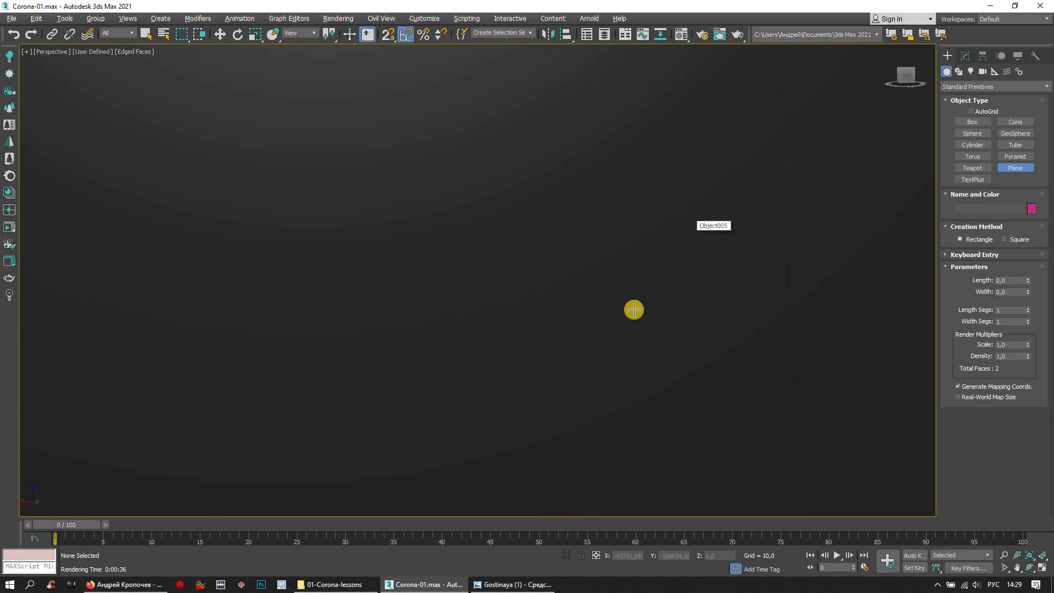
{"action": "key", "text": "shift+z"}
{"action": "key", "text": "shift+z"}
{"action": "key", "text": "shift+z"}
{"action": "key", "text": "shift+z"}
{"action": "key", "text": "shift+z"}
{"action": "key", "text": "shift+z"}
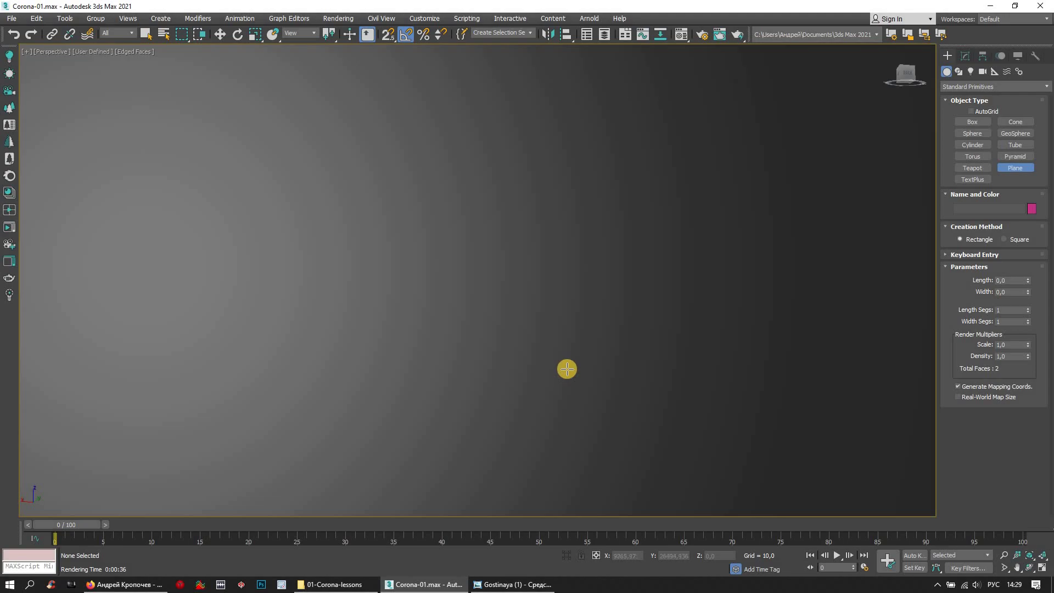
{"action": "key", "text": "shift+z"}
{"action": "key", "text": "shift+z"}
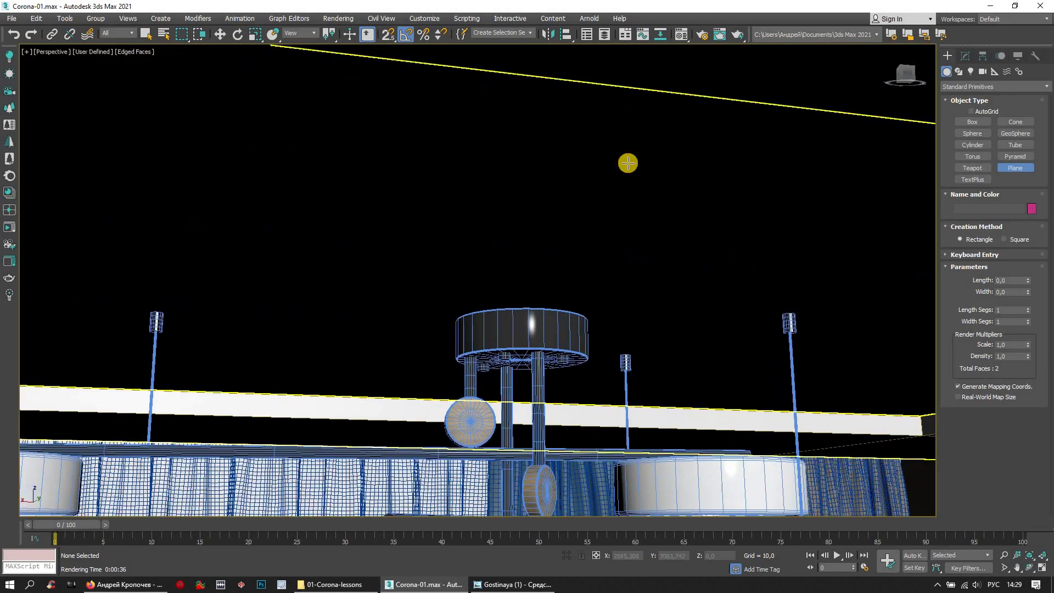
{"action": "key", "text": "shift+z"}
{"action": "key", "text": "shift+z"}
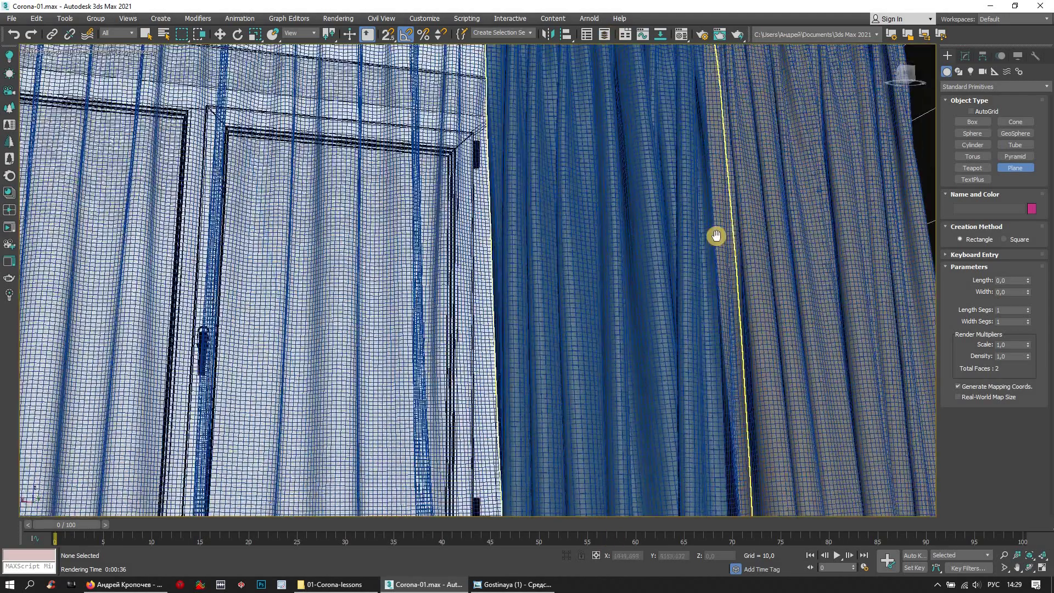
{"action": "key", "text": "shift+z"}
{"action": "middle_click_drag", "start_coordinate": [565, 357], "coordinate": [571, 355]}
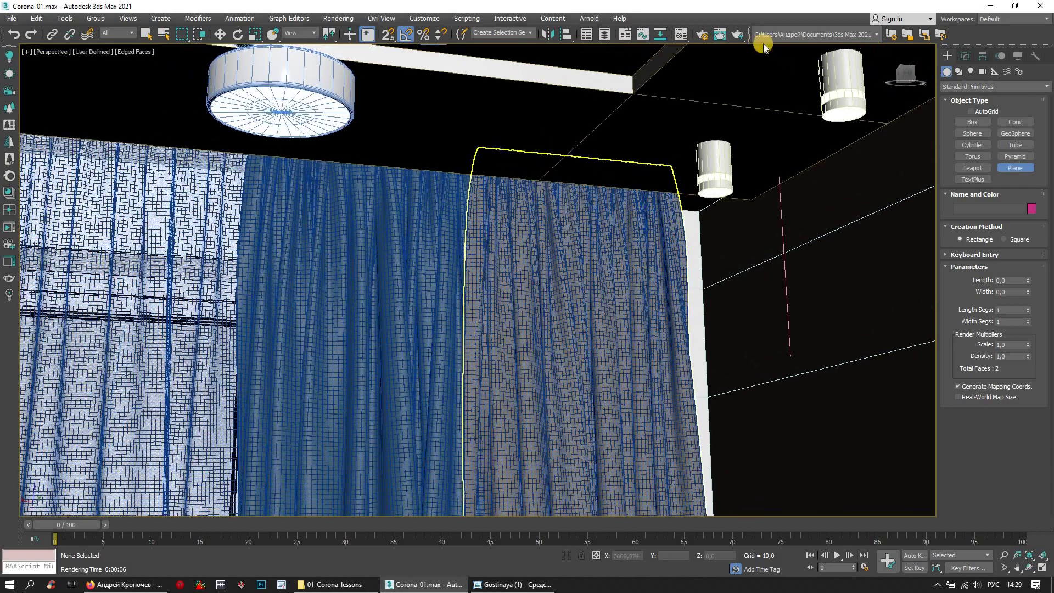
- Run a Corona test render of the curtains and lamps, stop it, and close it
{"action": "left_click", "coordinate": [736, 36]}
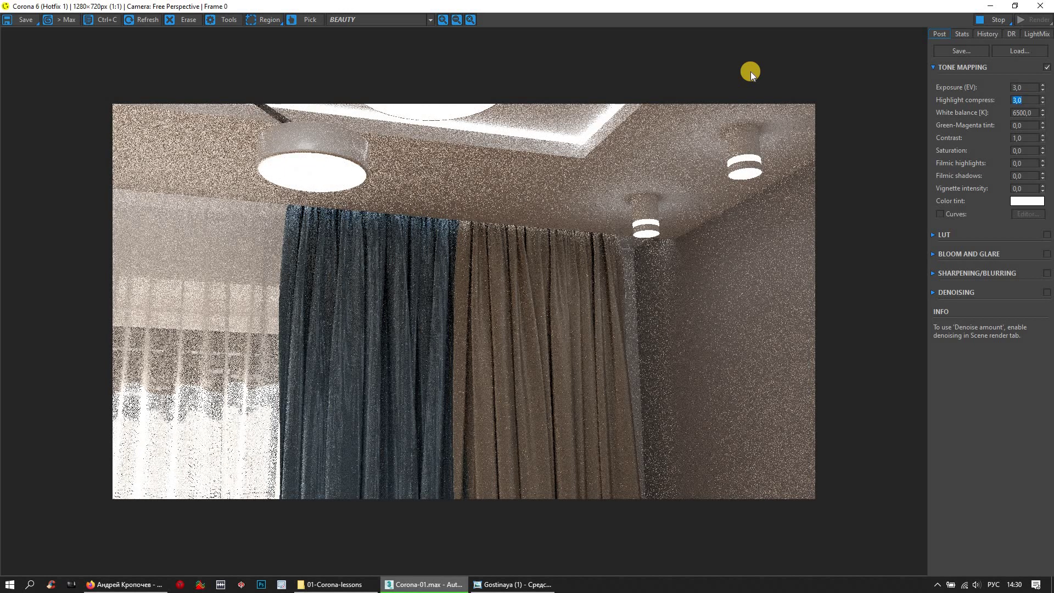
{"action": "left_click", "coordinate": [990, 19]}
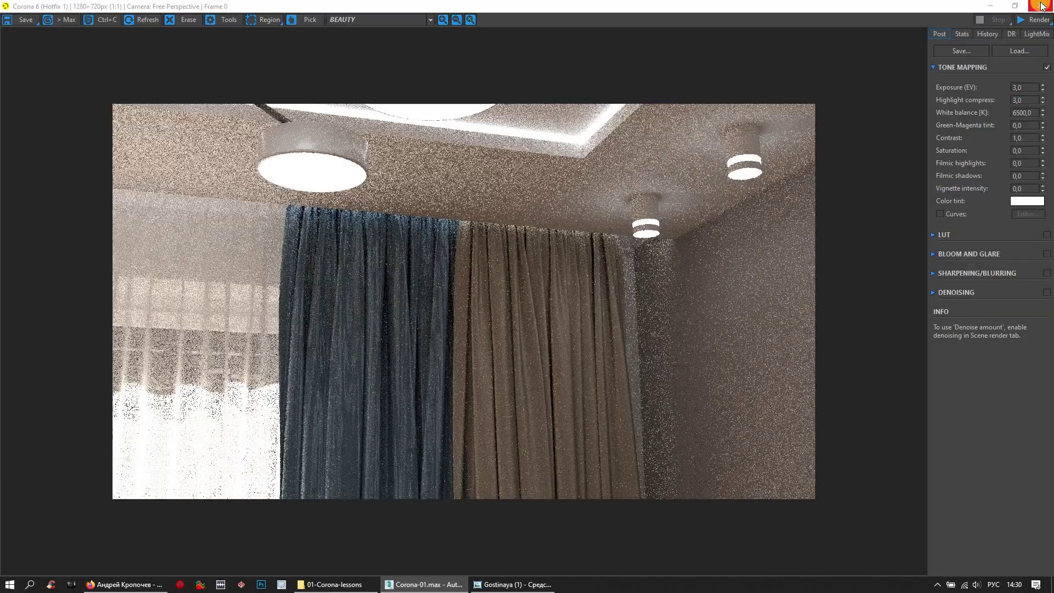
{"action": "left_click", "coordinate": [1041, 6]}
- Zoom out and orbit to a near top-down view of the house from outside
{"action": "scroll", "coordinate": [626, 276], "scroll_direction": "down", "scroll_amount": 5}
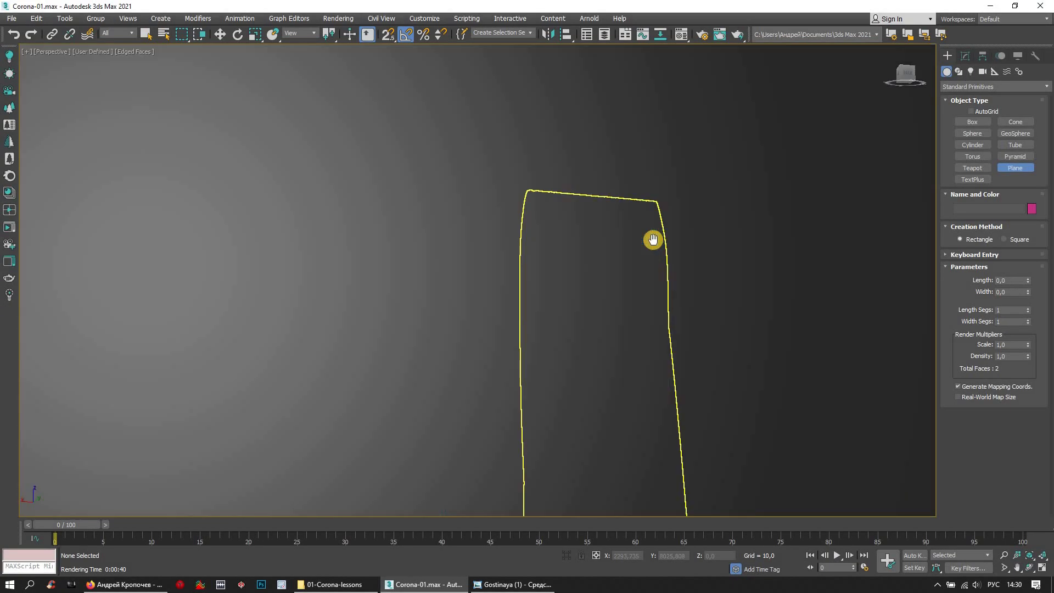
{"action": "scroll", "coordinate": [607, 291], "scroll_direction": "down", "scroll_amount": 3}
{"action": "scroll", "coordinate": [611, 278], "scroll_direction": "down", "scroll_amount": 3}
{"action": "scroll", "coordinate": [714, 207], "scroll_direction": "down", "scroll_amount": 5}
{"action": "mouse_move", "coordinate": [576, 242]}
{"action": "middle_mouse_down", "text": "alt"}
{"action": "mouse_move", "coordinate": [595, 289]}
{"action": "mouse_move", "coordinate": [479, 242]}
{"action": "mouse_move", "coordinate": [417, 249]}
{"action": "mouse_move", "coordinate": [446, 273]}
{"action": "middle_mouse_up", "text": "alt"}
{"action": "scroll", "coordinate": [446, 273], "scroll_direction": "down", "scroll_amount": 3}
{"action": "mouse_move", "coordinate": [511, 272]}
{"action": "middle_mouse_down", "text": "alt"}
{"action": "mouse_move", "coordinate": [647, 322]}
{"action": "mouse_move", "coordinate": [611, 298]}
{"action": "mouse_move", "coordinate": [416, 560]}
{"action": "mouse_move", "coordinate": [413, 587]}
{"action": "middle_mouse_up", "text": "alt"}
- Show the YouTube channel and VK community pages in the browser, then return to 3ds Max
{"action": "left_click", "coordinate": [137, 585]}
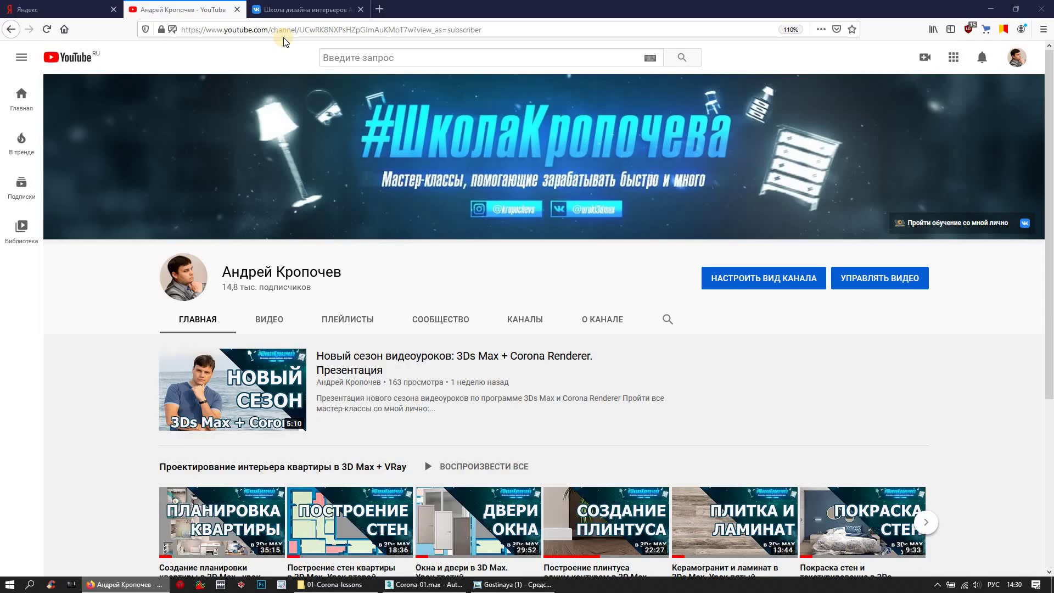
{"action": "left_click", "coordinate": [298, 11]}
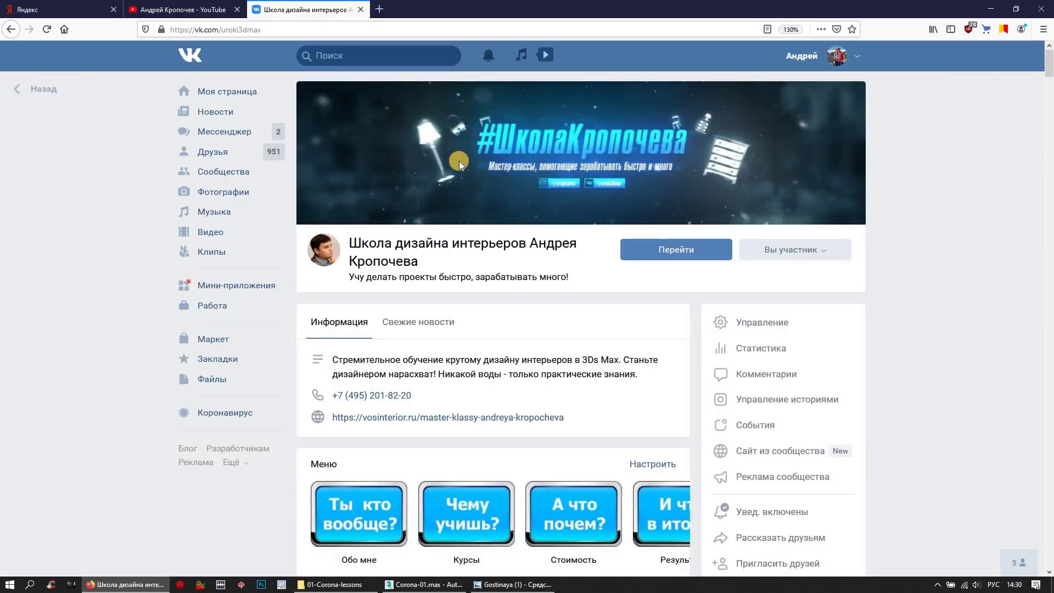
{"action": "left_click", "coordinate": [192, 8]}
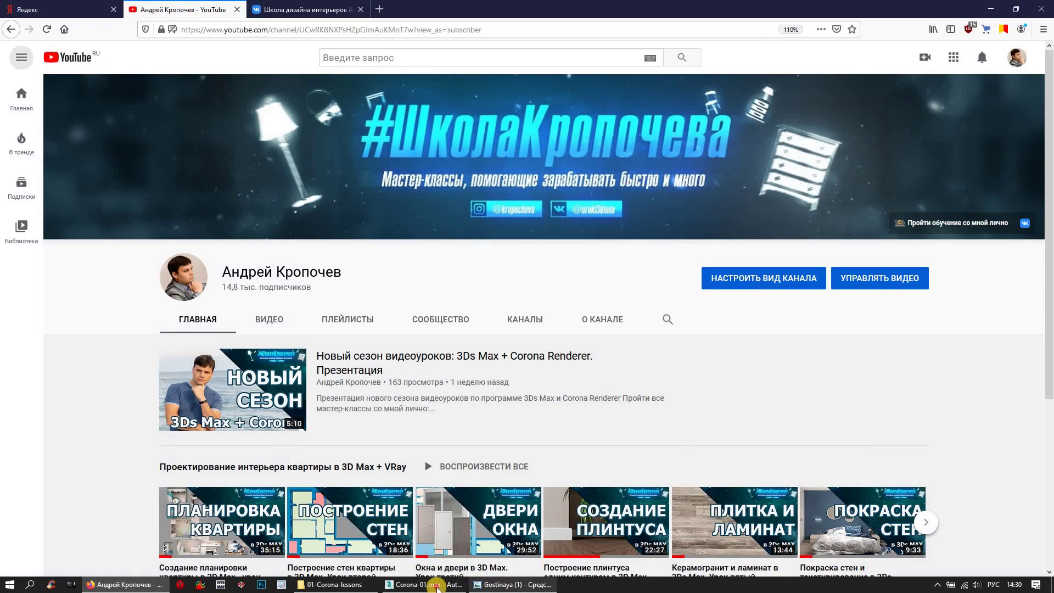
{"action": "key", "text": "alt+Tab"}
- Zoom the perspective view in on the blue curtain hems over the wood floor
{"action": "scroll", "coordinate": [562, 299], "scroll_direction": "up", "scroll_amount": 5}
{"action": "scroll", "coordinate": [557, 244], "scroll_direction": "up", "scroll_amount": 5}
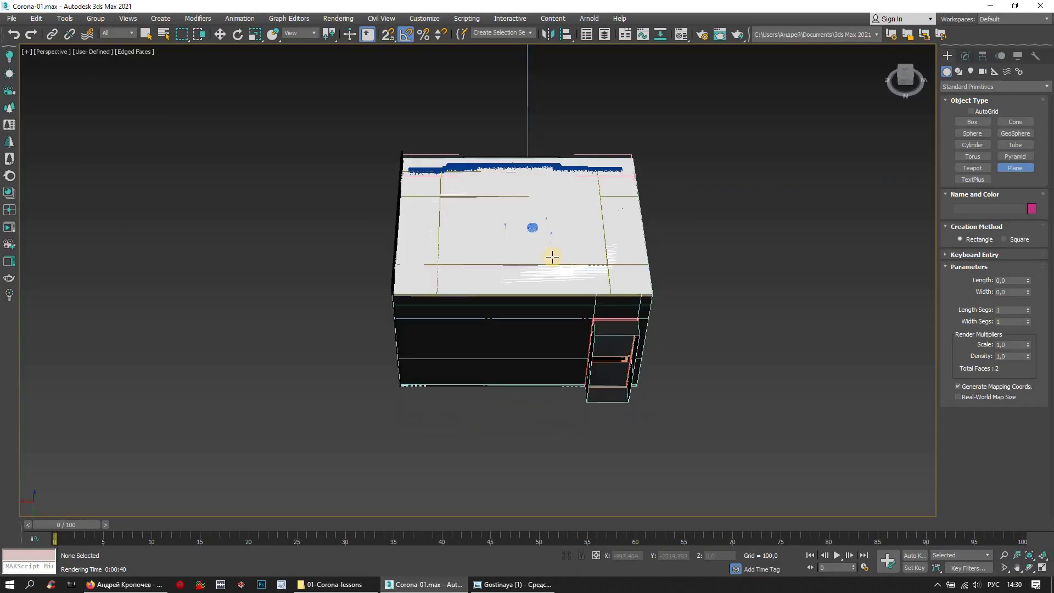
{"action": "scroll", "coordinate": [554, 275], "scroll_direction": "up", "scroll_amount": 5}
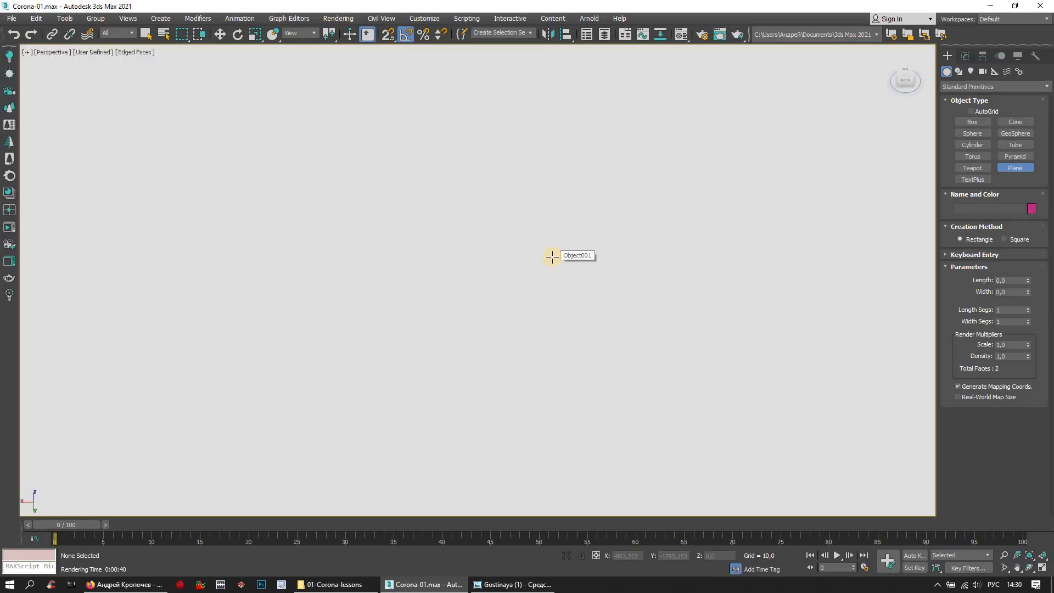
{"action": "scroll", "coordinate": [550, 259], "scroll_direction": "down", "scroll_amount": 5}
{"action": "scroll", "coordinate": [548, 263], "scroll_direction": "down", "scroll_amount": 2}
{"action": "scroll", "coordinate": [548, 265], "scroll_direction": "down", "scroll_amount": 1}
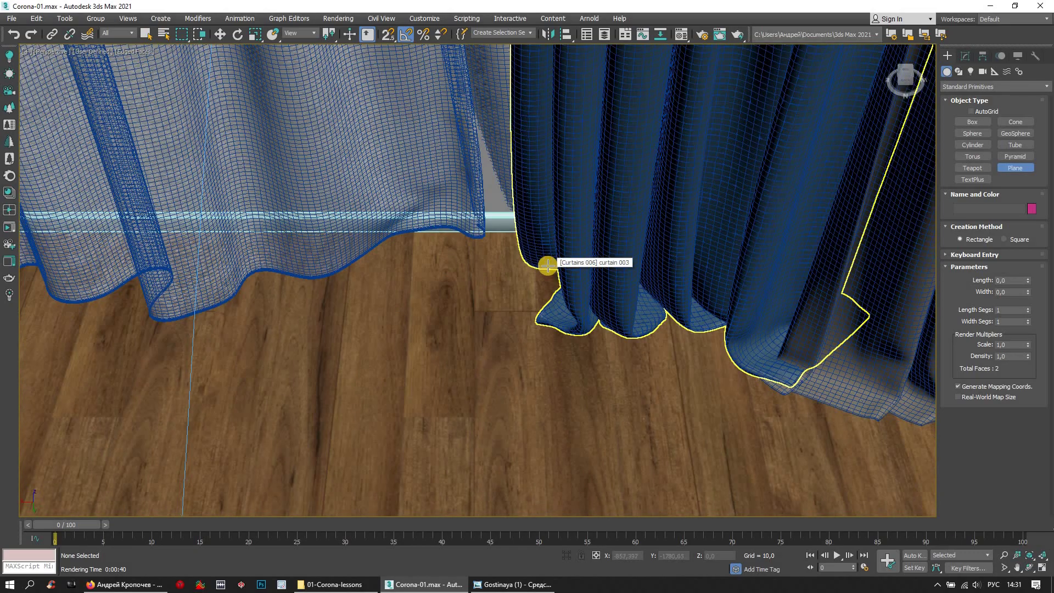